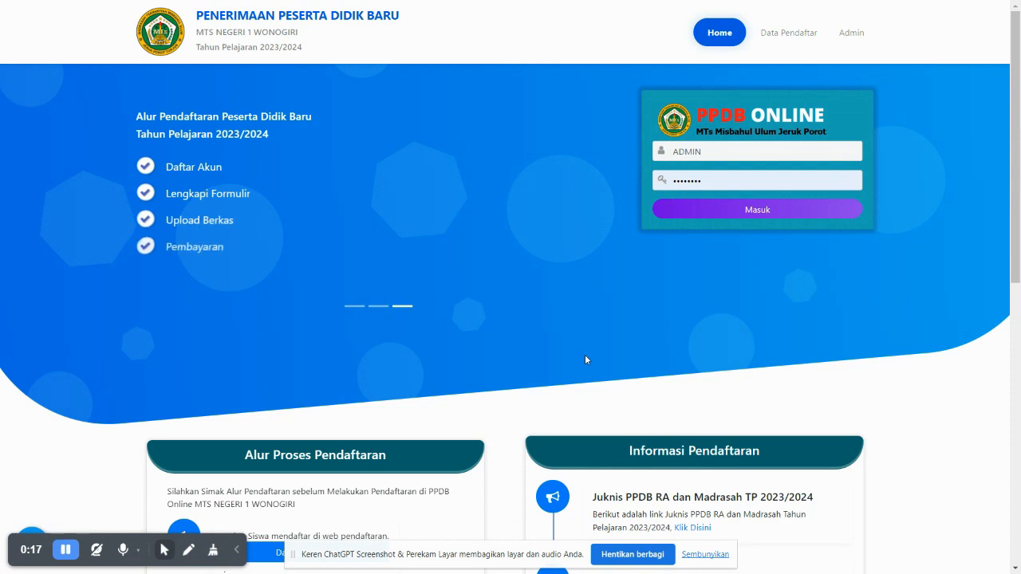
Reload the PPDB home page and scroll through it
{"action": "key", "text": "F5"}
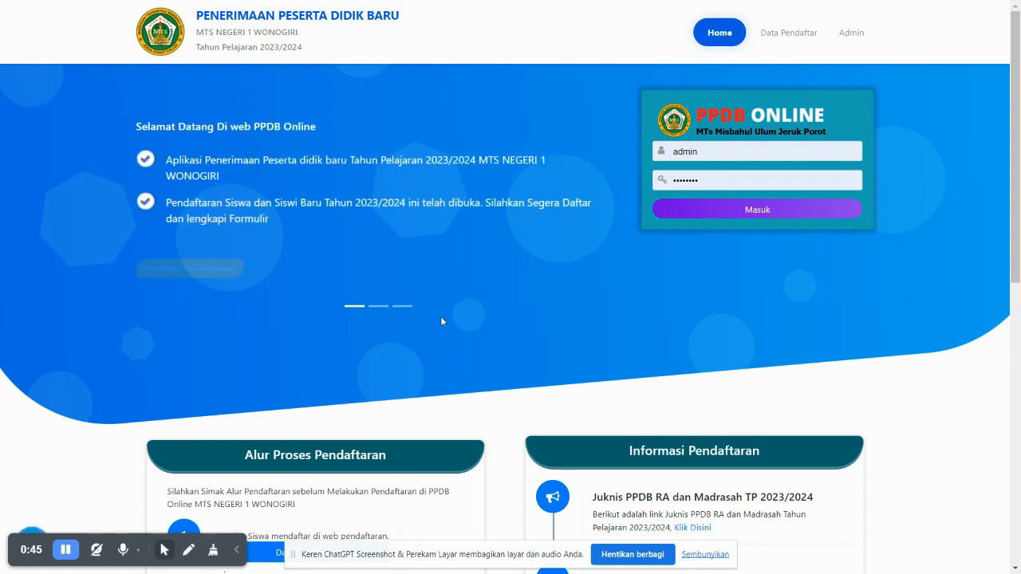
{"action": "scroll", "coordinate": [440, 316], "scroll_direction": "down", "scroll_amount": 3}
{"action": "scroll", "coordinate": [369, 274], "scroll_direction": "up", "scroll_amount": 2}
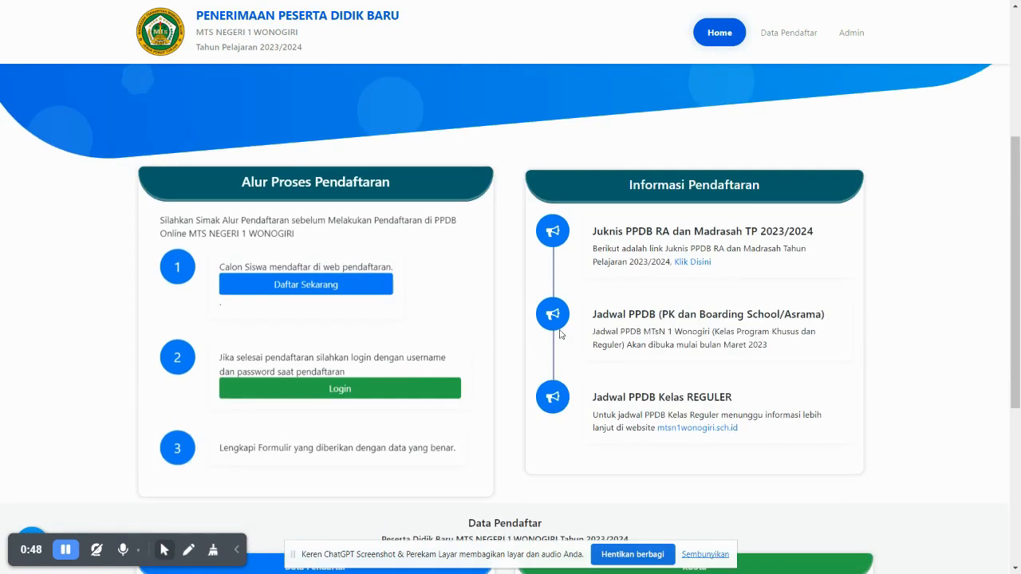
{"action": "scroll", "coordinate": [739, 311], "scroll_direction": "down", "scroll_amount": 4}
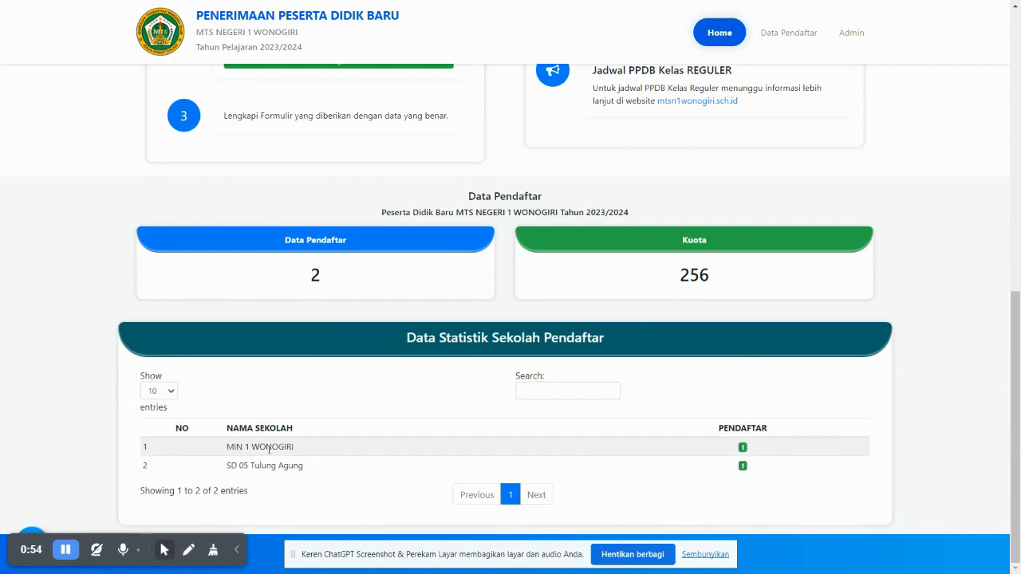
{"action": "scroll", "coordinate": [616, 353], "scroll_direction": "up", "scroll_amount": 3}
{"action": "scroll", "coordinate": [620, 349], "scroll_direction": "up", "scroll_amount": 3}
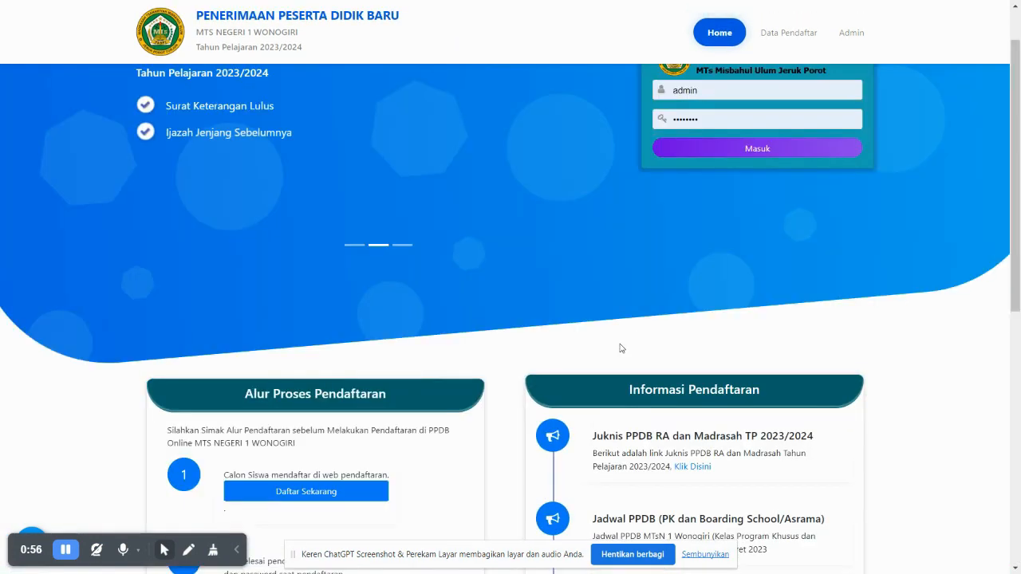
{"action": "scroll", "coordinate": [619, 348], "scroll_direction": "up", "scroll_amount": 1}
{"action": "scroll", "coordinate": [620, 347], "scroll_direction": "down", "scroll_amount": 2}
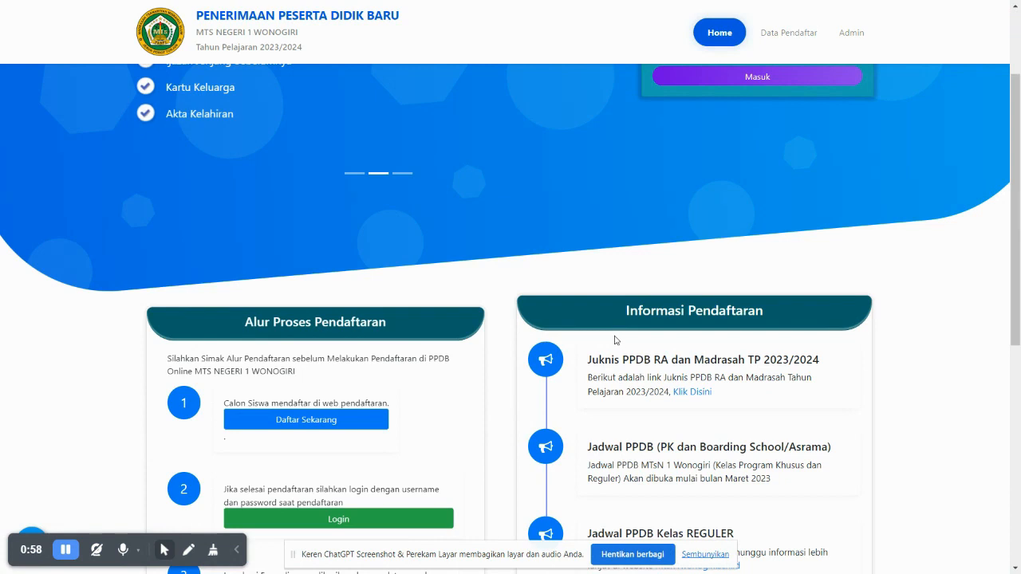
{"action": "scroll", "coordinate": [616, 343], "scroll_direction": "up", "scroll_amount": 1}
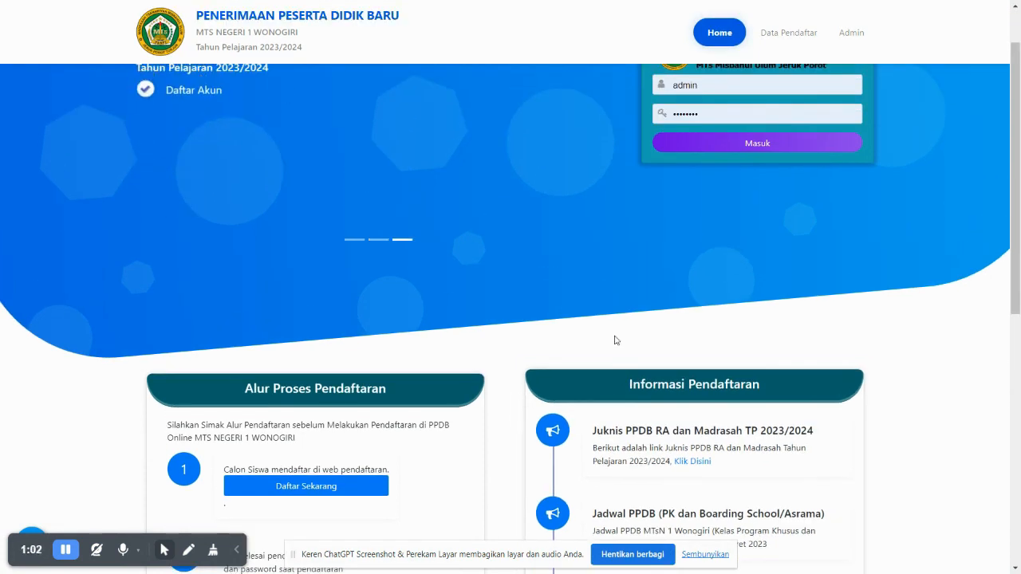
{"action": "scroll", "coordinate": [615, 341], "scroll_direction": "up", "scroll_amount": 1}
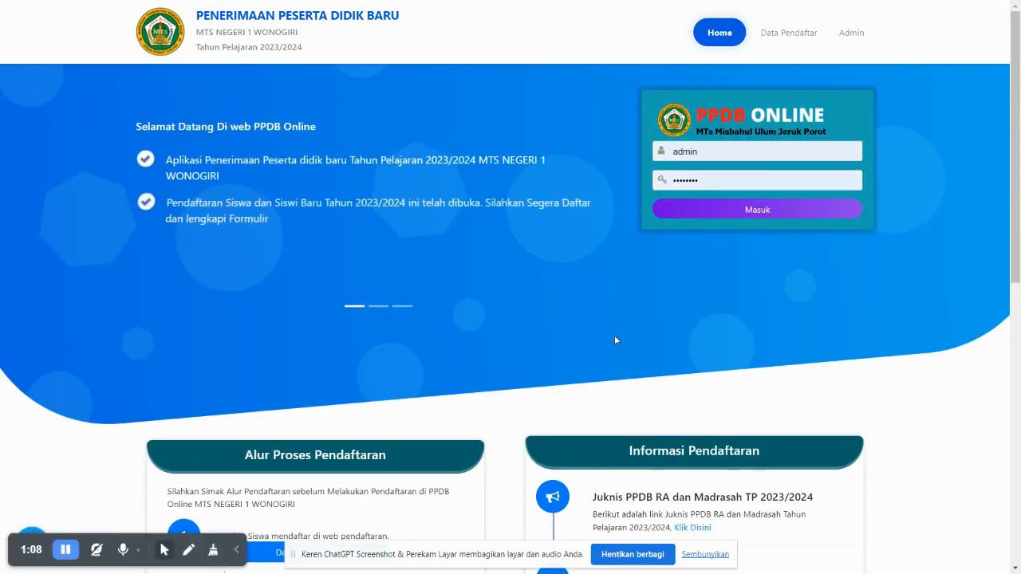
Refresh the admin login page, return to the home page, and open the Daftar Sekarang registration form
{"action": "key", "text": "F5"}
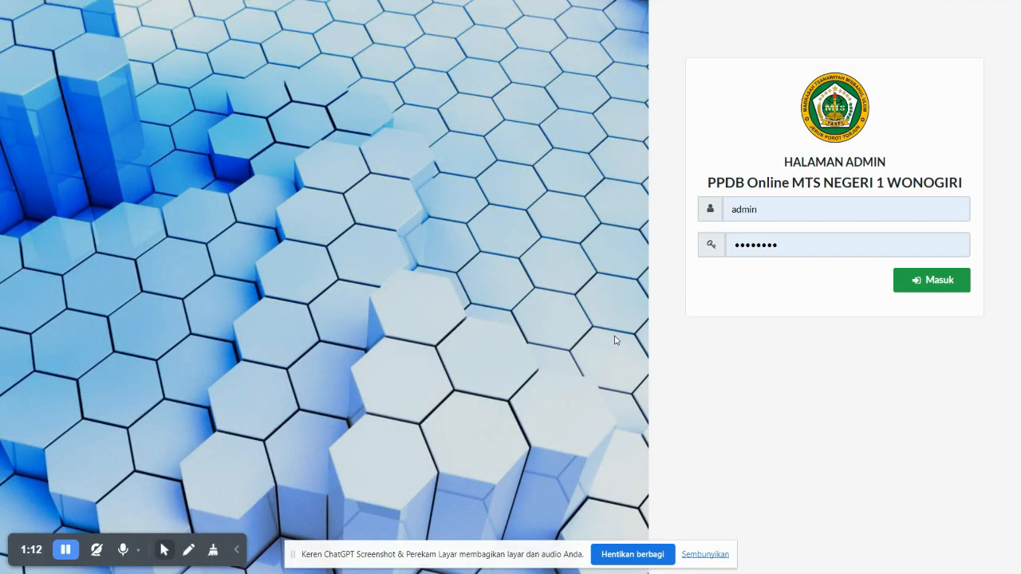
{"action": "key", "text": "ctrl+Tab"}
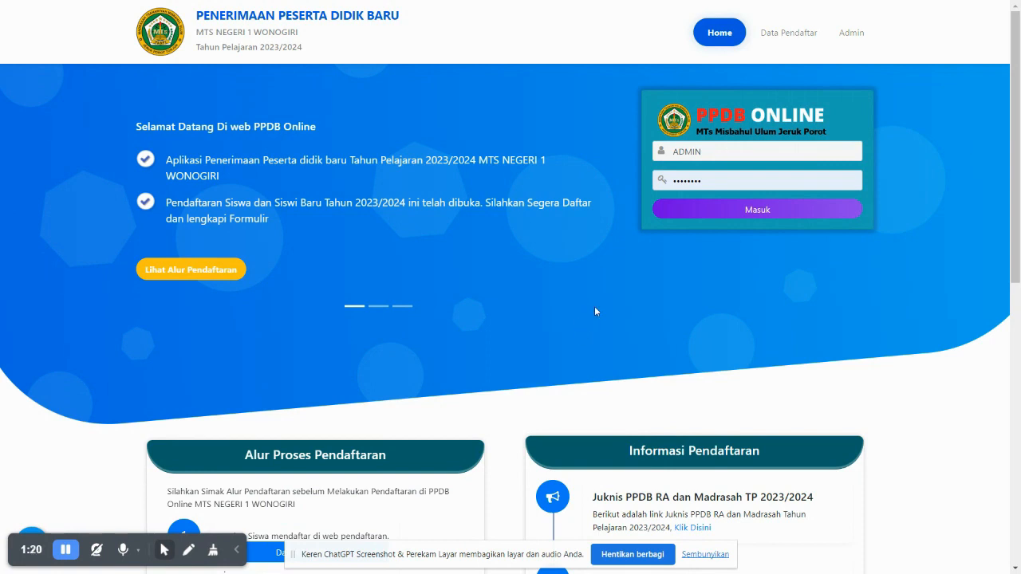
{"action": "scroll", "coordinate": [594, 317], "scroll_direction": "down", "scroll_amount": 3}
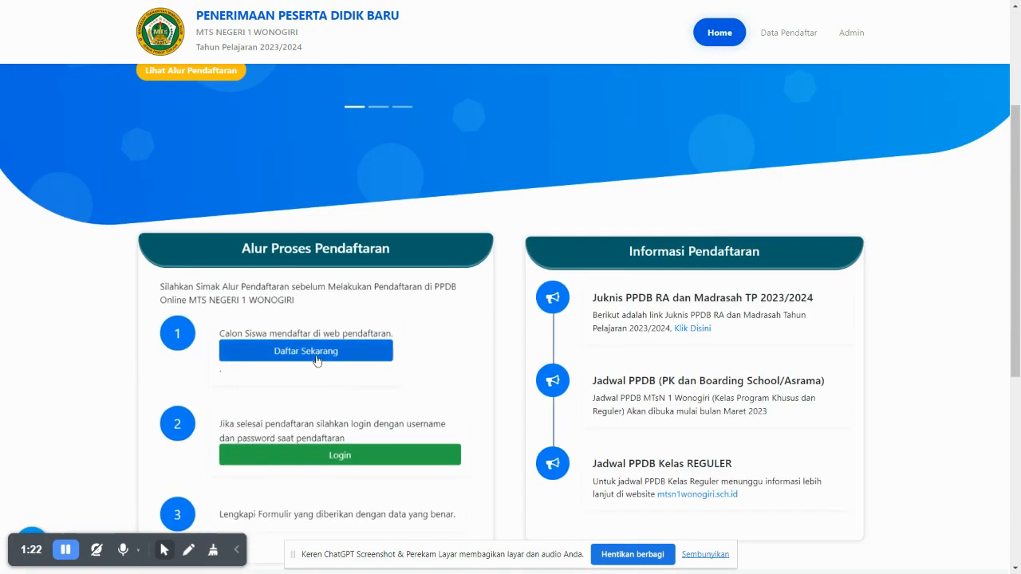
{"action": "left_click", "coordinate": [308, 353]}
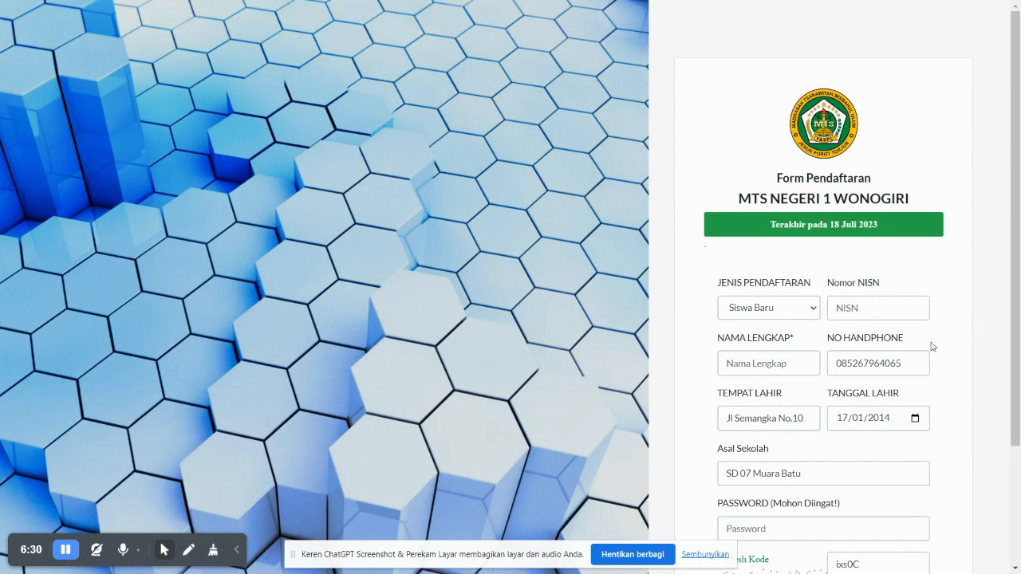
Keep Siswa Baru as the registration type and enter NISN 654321
{"action": "scroll", "coordinate": [758, 293], "scroll_direction": "down", "scroll_amount": 2}
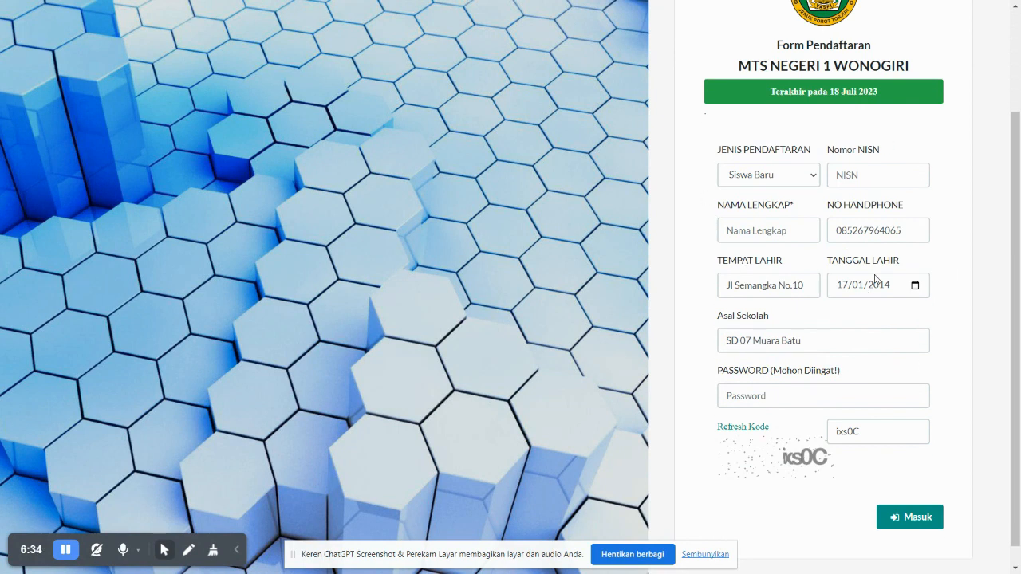
{"action": "scroll", "coordinate": [840, 275], "scroll_direction": "up", "scroll_amount": 2}
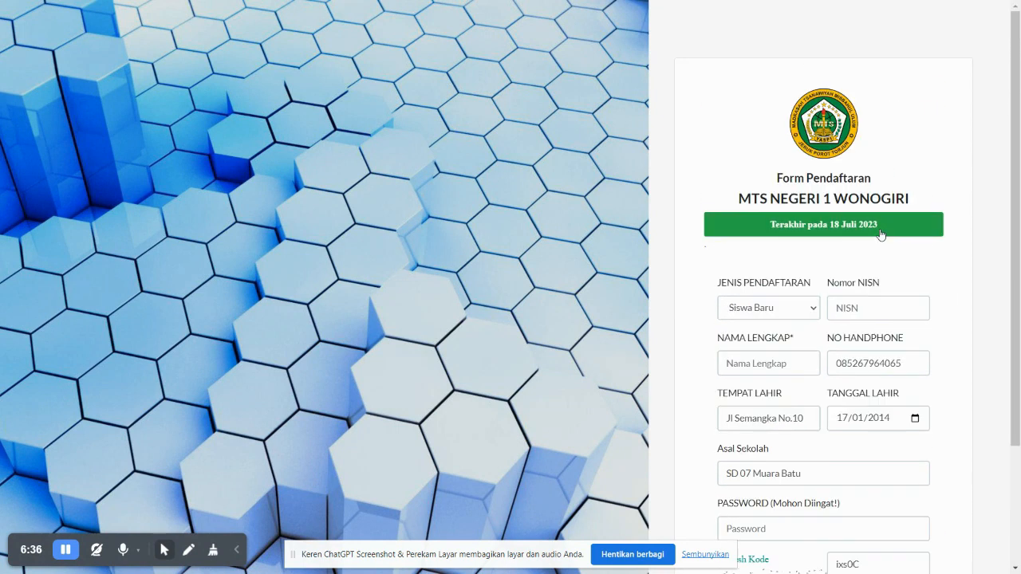
{"action": "left_click", "coordinate": [851, 307]}
{"action": "left_click", "coordinate": [758, 308]}
{"action": "left_click", "coordinate": [734, 324]}
{"action": "left_click", "coordinate": [879, 301]}
{"action": "type", "text": "654321"}
Enter the student's full name, fix a misspelled letter, and replace the phone number
{"action": "left_click", "coordinate": [762, 370]}
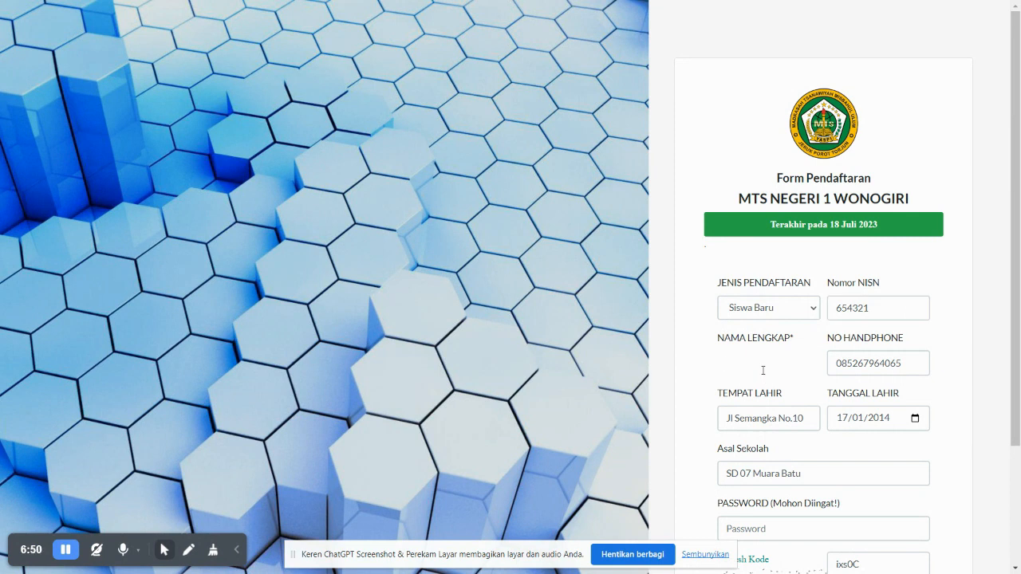
{"action": "left_click", "coordinate": [743, 363]}
{"action": "key", "text": "BackSpace"}
{"action": "type", "text": "y"}
{"action": "double_click", "coordinate": [855, 364]}
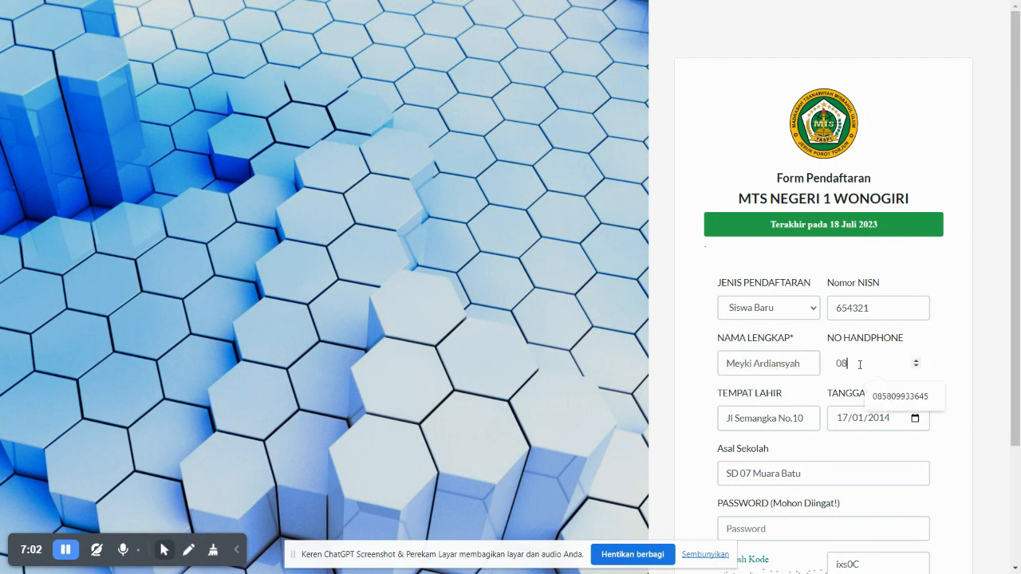
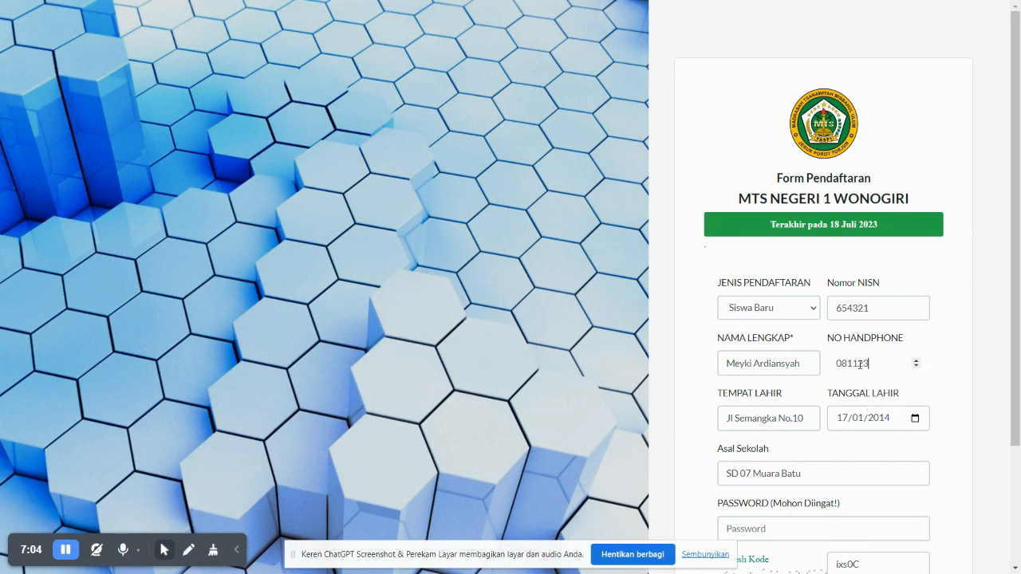
Clear the Tempat Lahir field and retype the birthplace entry
{"action": "left_click", "coordinate": [799, 418]}
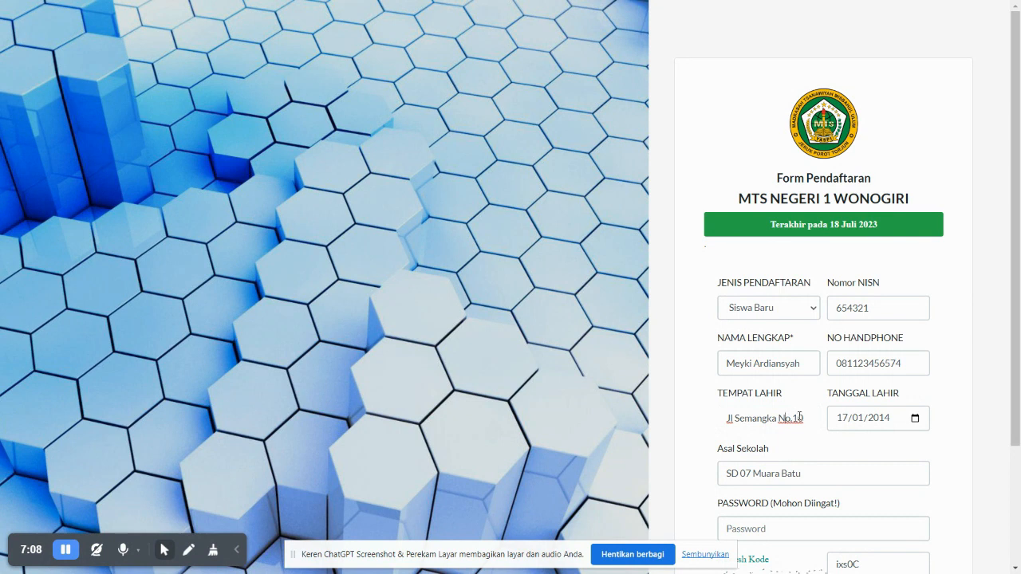
{"action": "double_click", "coordinate": [766, 417]}
{"action": "type", "text": "Jeruk"}
{"action": "triple_click", "coordinate": [762, 417]}
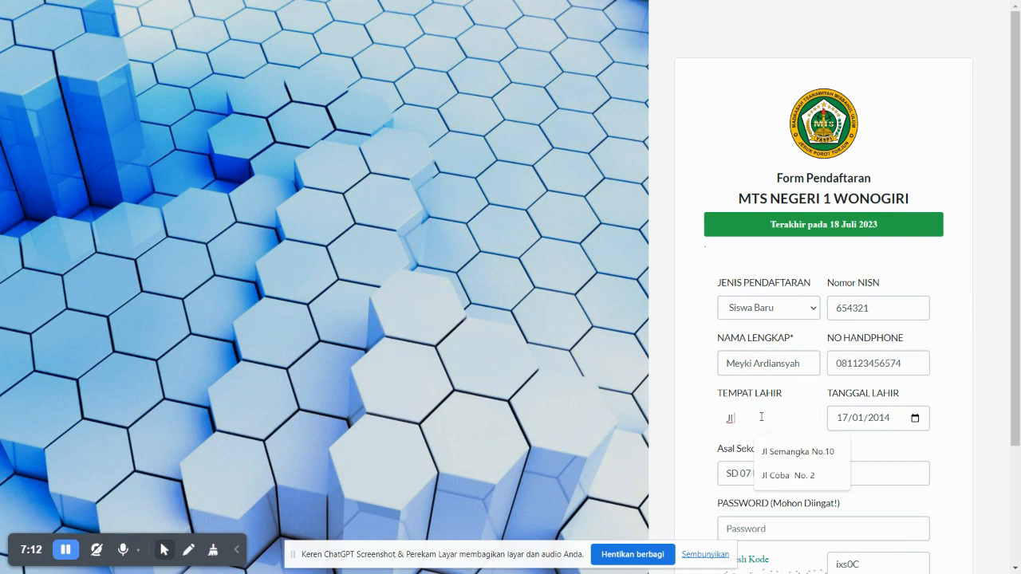
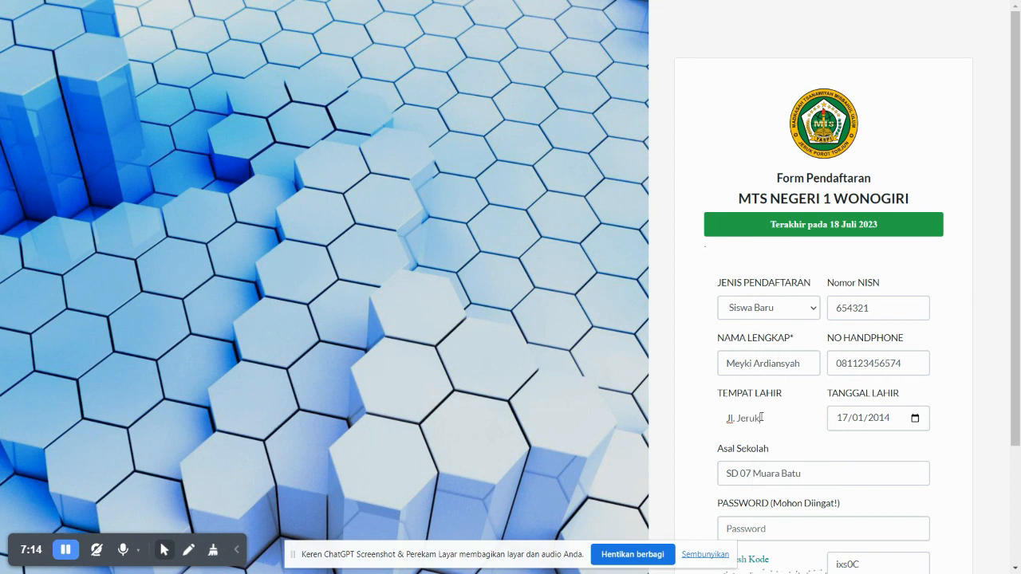
Set the birth date to 17 January 2012 with the calendar
{"action": "left_click", "coordinate": [916, 418]}
{"action": "left_click", "coordinate": [869, 236]}
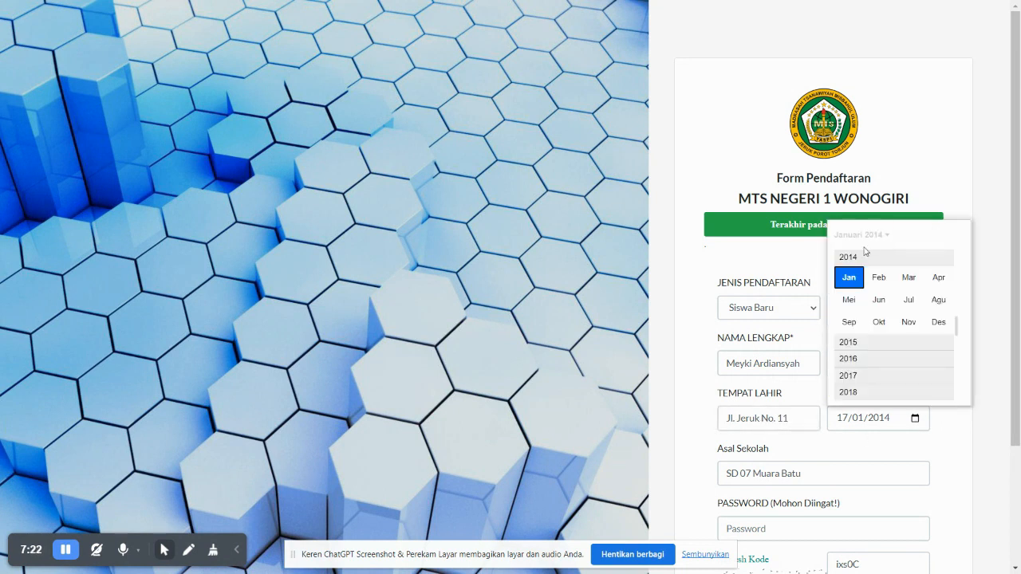
{"action": "left_click", "coordinate": [868, 278]}
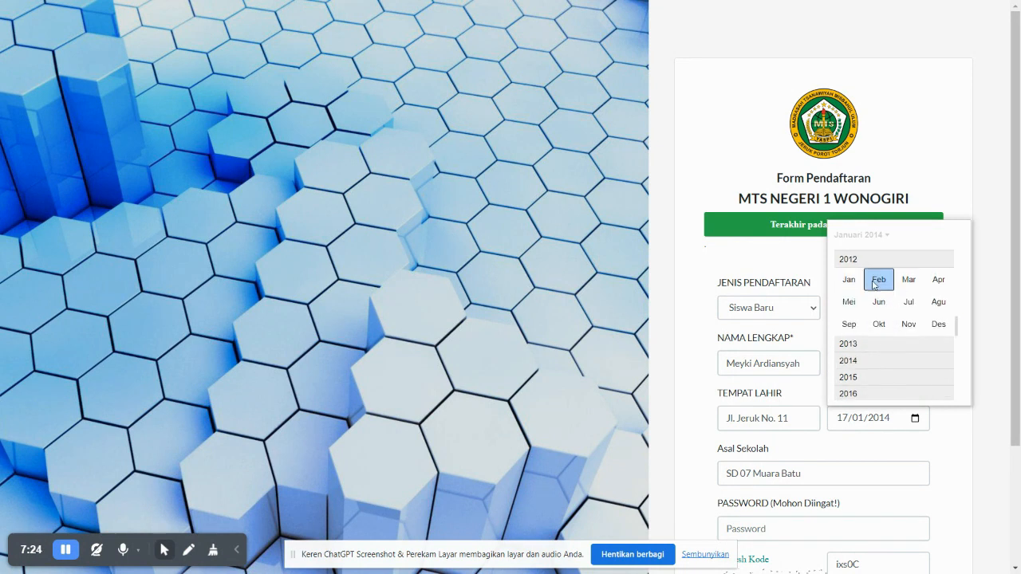
{"action": "left_click", "coordinate": [850, 279]}
{"action": "left_click", "coordinate": [917, 310]}
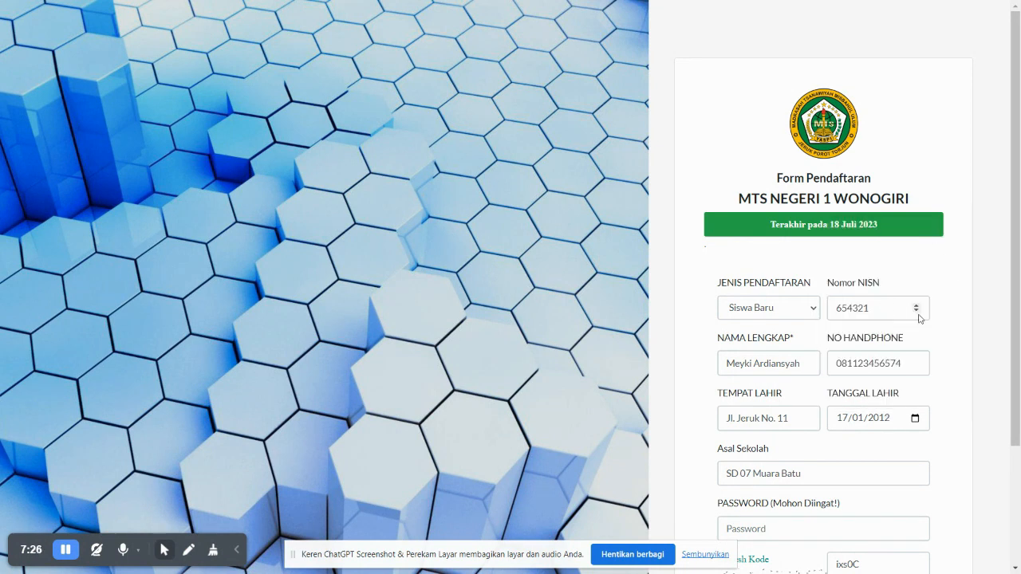
Select 'Batu' in the school name, type the account password, and select the captcha entry
{"action": "left_click", "coordinate": [799, 473]}
{"action": "left_click_drag", "start_coordinate": [803, 474], "coordinate": [782, 474]}
{"action": "scroll", "coordinate": [798, 474], "scroll_direction": "down", "scroll_amount": 2}
{"action": "left_click", "coordinate": [752, 374]}
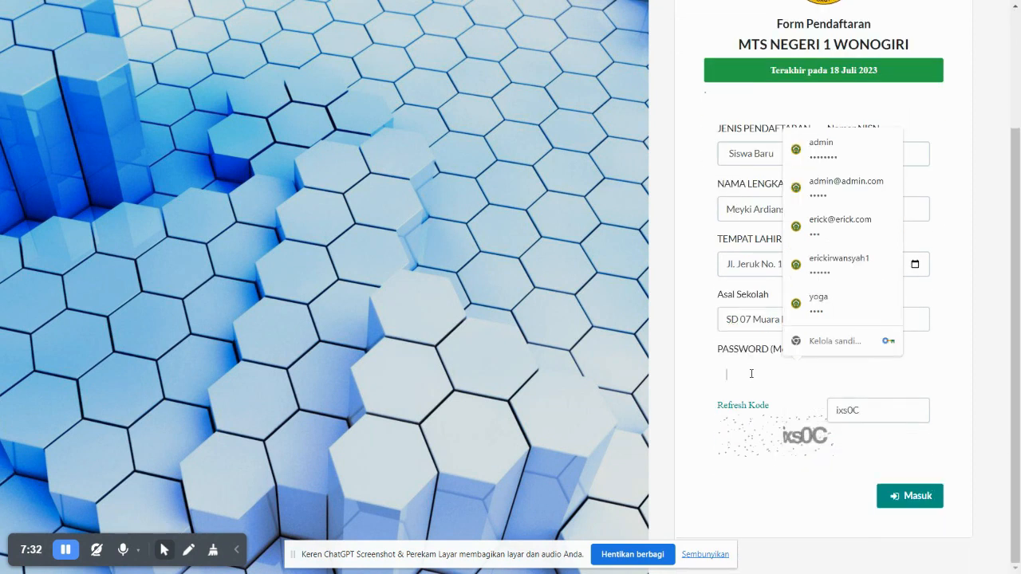
{"action": "type", "text": "12"}
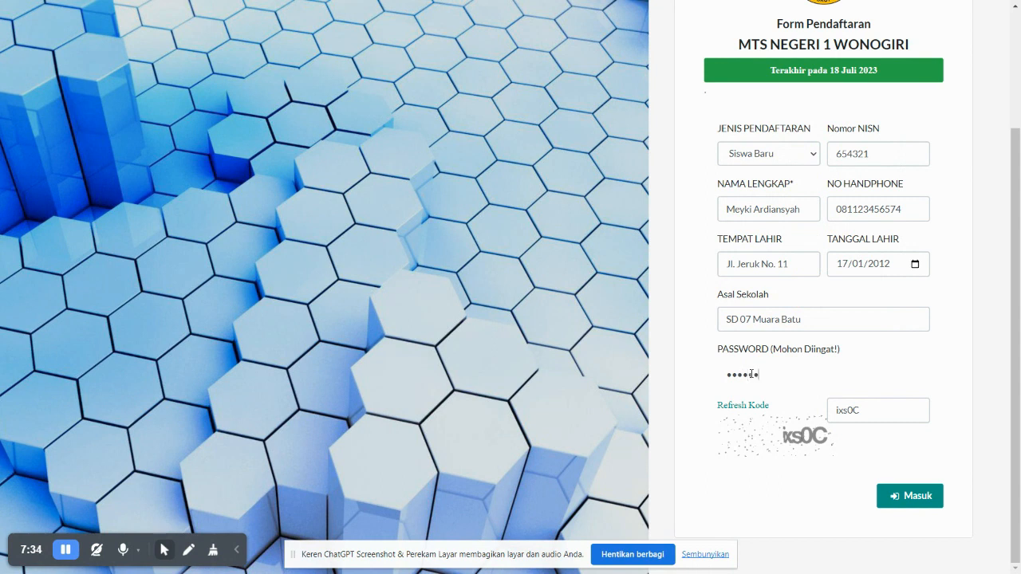
{"action": "left_click_drag", "start_coordinate": [866, 412], "coordinate": [792, 400]}
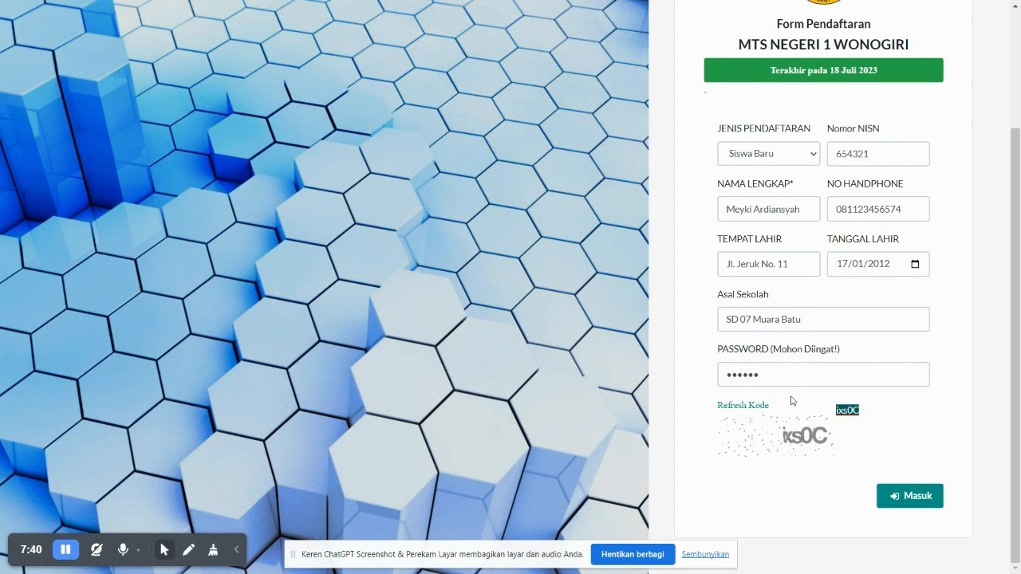
Dismiss the wrong-captcha error, re-enter the new captcha code, and resubmit the registration
{"action": "left_click", "coordinate": [930, 496]}
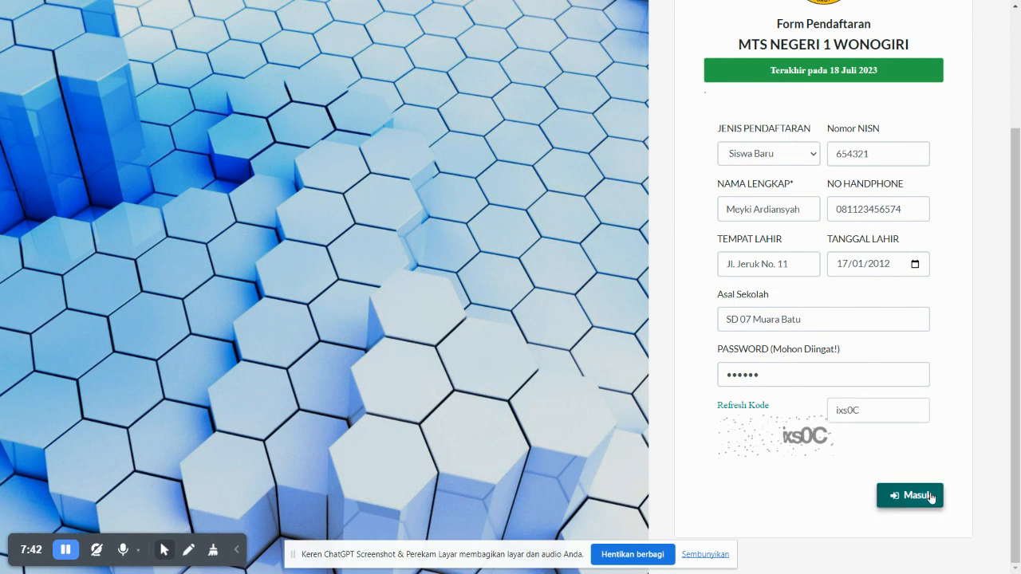
{"action": "left_click", "coordinate": [511, 363]}
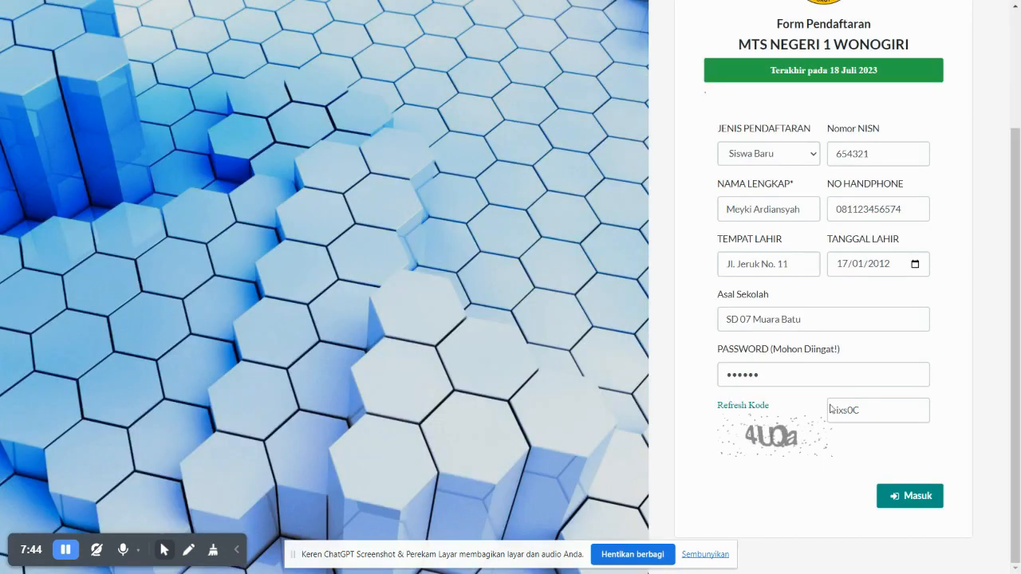
{"action": "left_click_drag", "start_coordinate": [868, 411], "coordinate": [802, 412]}
{"action": "key", "text": "BackSpace"}
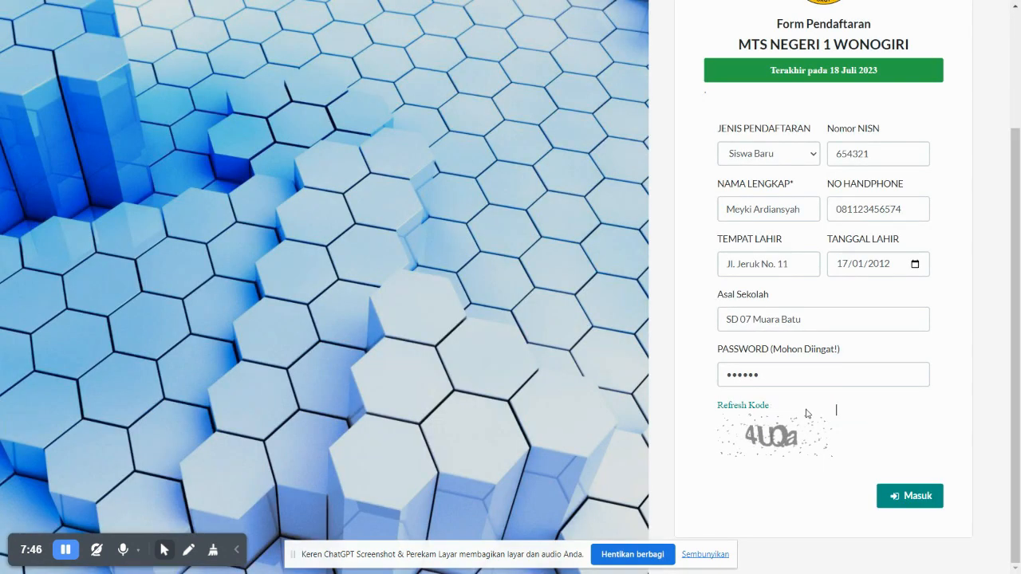
{"action": "type", "text": "4UQa"}
{"action": "left_click", "coordinate": [921, 496]}
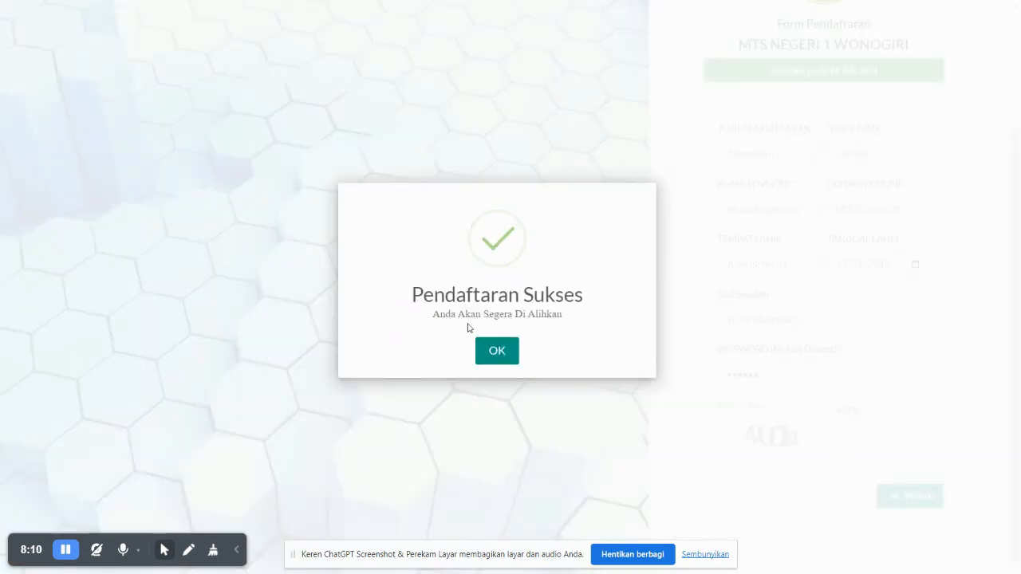
Dismiss the success dialog and sign in as the new applicant from Konfirmasi Pendaftaran
{"action": "left_click", "coordinate": [506, 350]}
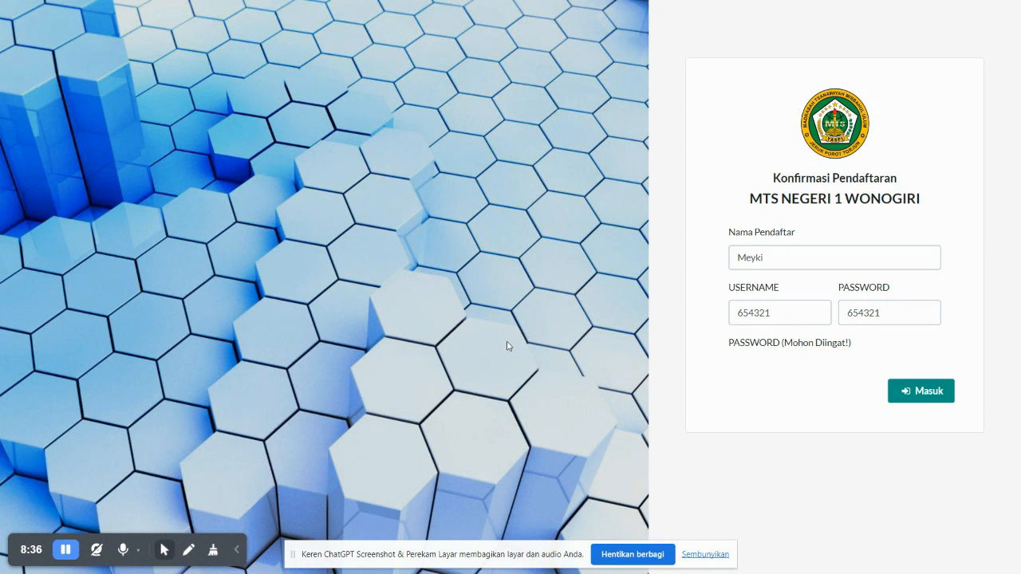
{"action": "left_click", "coordinate": [932, 387]}
{"action": "left_click", "coordinate": [943, 383]}
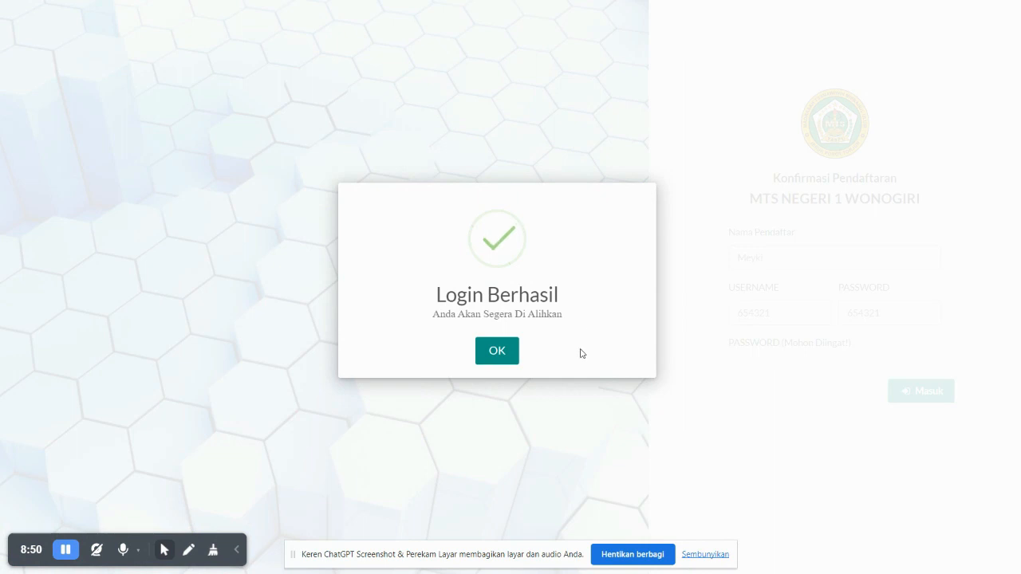
{"action": "left_click", "coordinate": [516, 356]}
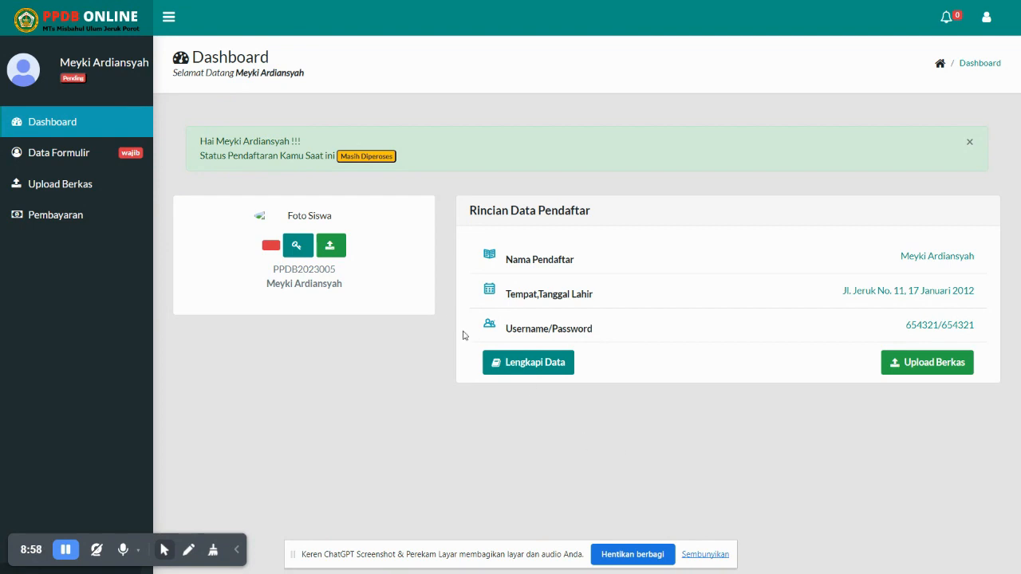
{"action": "double_click", "coordinate": [213, 155]}
{"action": "left_click", "coordinate": [420, 154]}
Open Data Formulir and choose BOARDING / ASRAMA as the program
{"action": "left_click", "coordinate": [90, 157]}
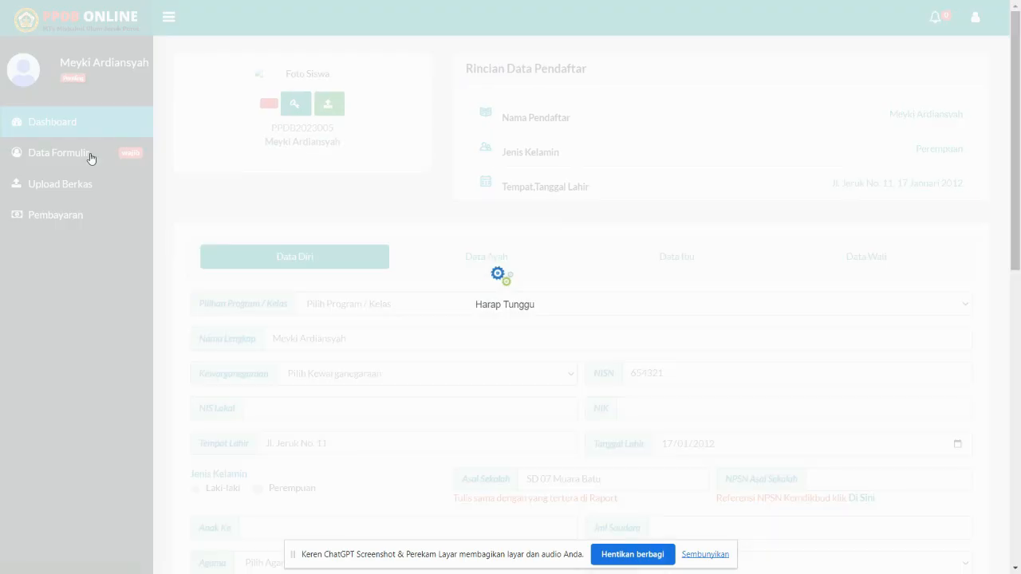
{"action": "scroll", "coordinate": [379, 181], "scroll_direction": "down", "scroll_amount": 2}
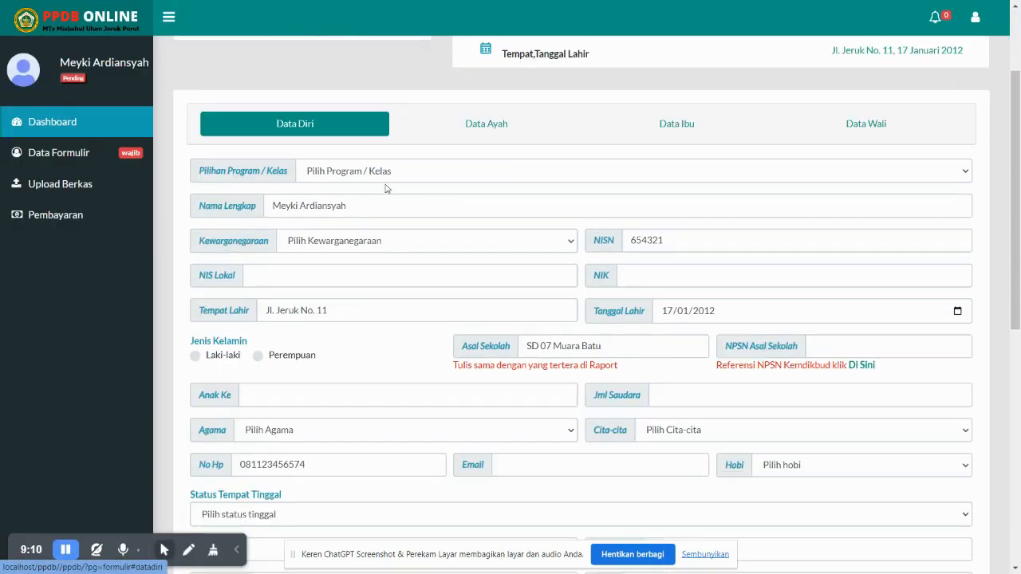
{"action": "left_click", "coordinate": [379, 172]}
{"action": "left_click", "coordinate": [383, 202]}
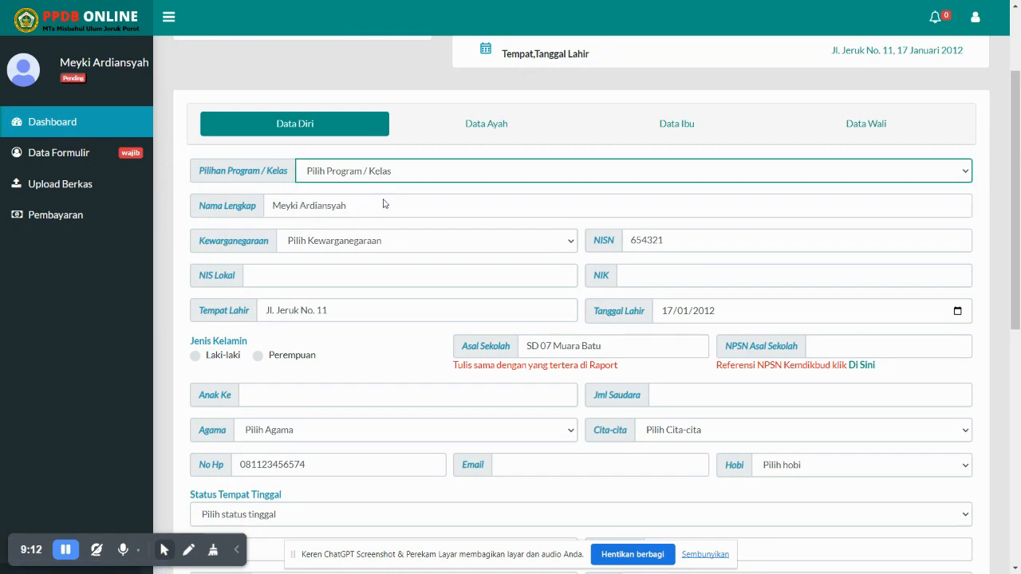
{"action": "left_click", "coordinate": [381, 180]}
{"action": "left_click", "coordinate": [381, 180]}
{"action": "left_click", "coordinate": [281, 276]}
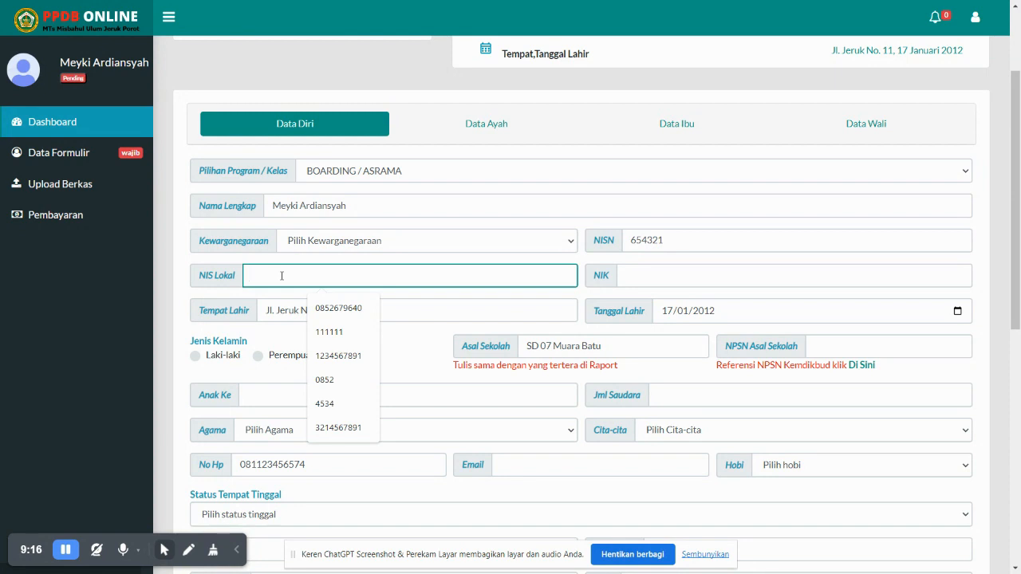
{"action": "type", "text": "4321"}
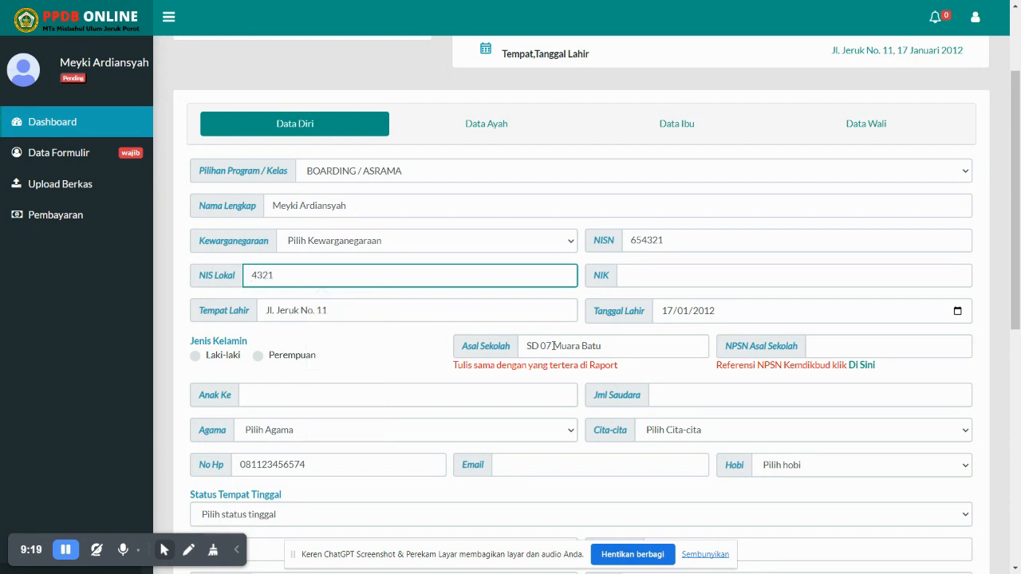
{"action": "left_click", "coordinate": [696, 275]}
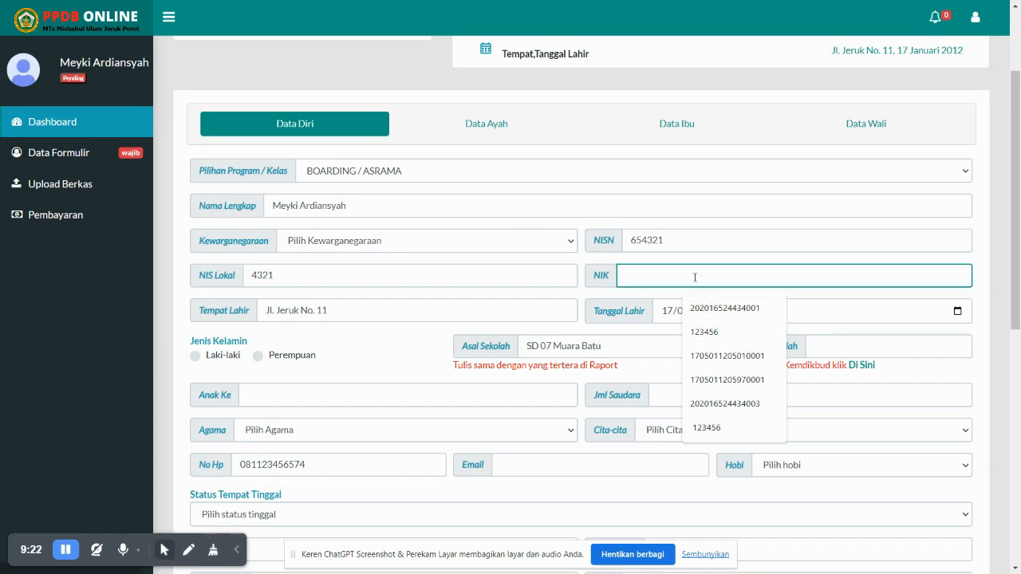
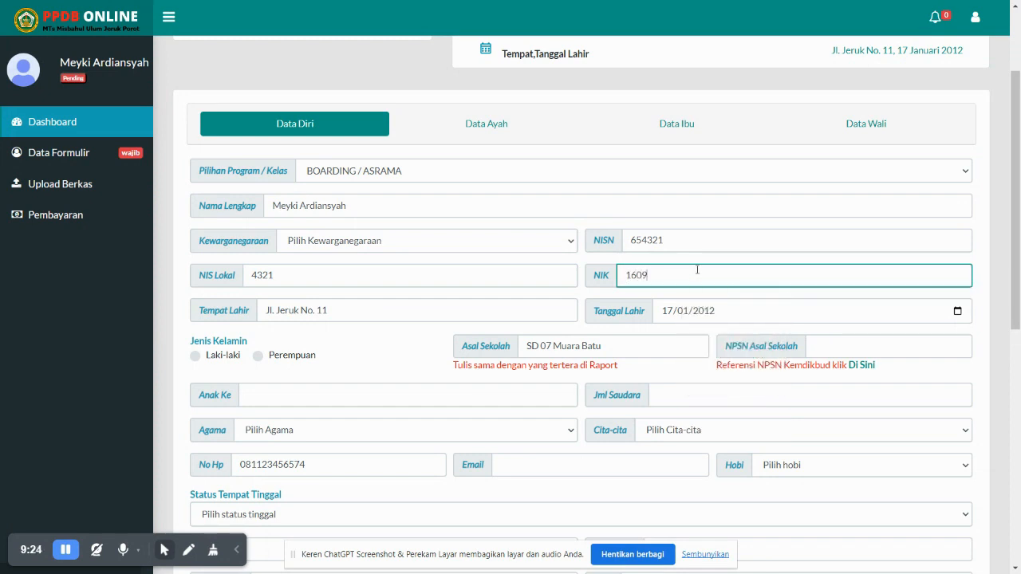
{"action": "left_click", "coordinate": [196, 356]}
{"action": "scroll", "coordinate": [610, 255], "scroll_direction": "down", "scroll_amount": 2}
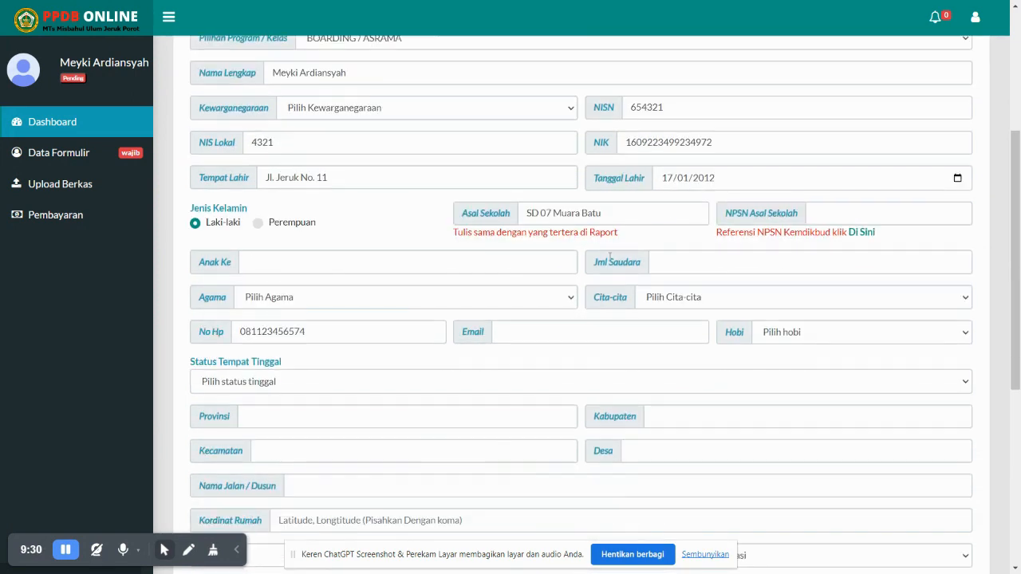
{"action": "left_click", "coordinate": [824, 208]}
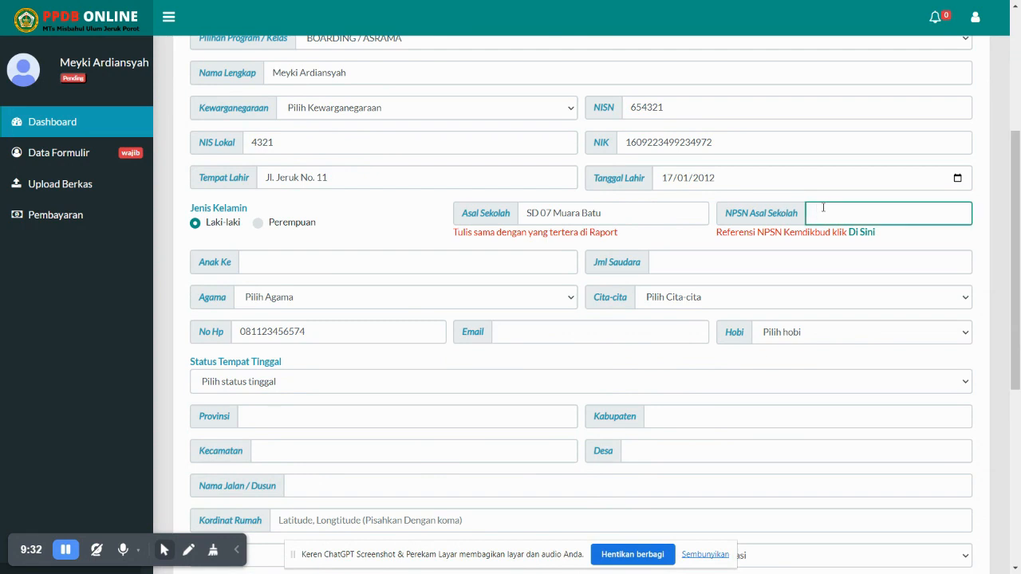
{"action": "right_click", "coordinate": [861, 233]}
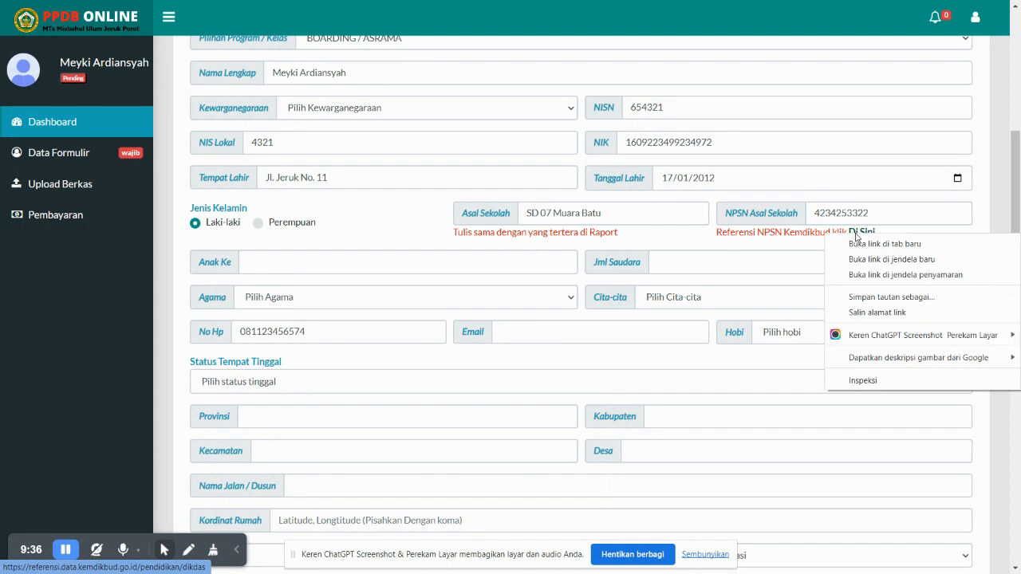
{"action": "left_click", "coordinate": [869, 248]}
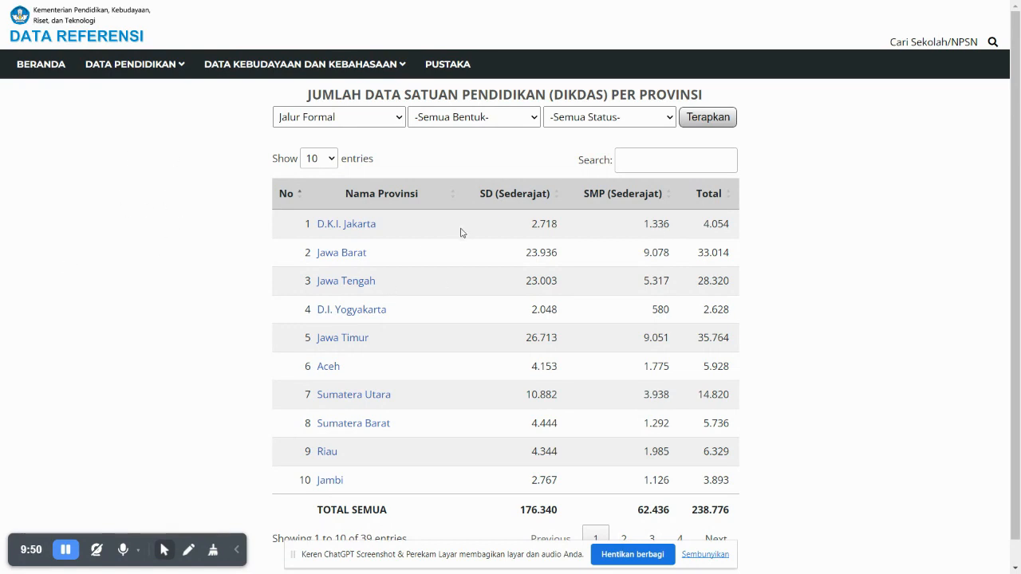
{"action": "mouse_move", "coordinate": [364, 72]}
{"action": "key", "text": "alt+Tab"}
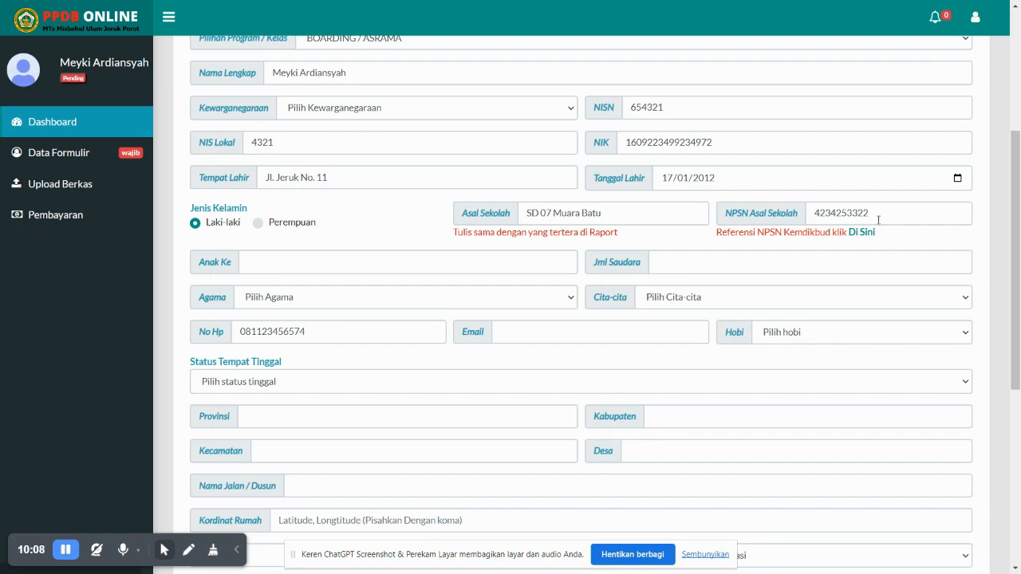
Replace the NPSN with 12003 and enter 3 for Anak Ke and Jml Saudara
{"action": "left_click_drag", "start_coordinate": [872, 214], "coordinate": [801, 217]}
{"action": "type", "text": "12003"}
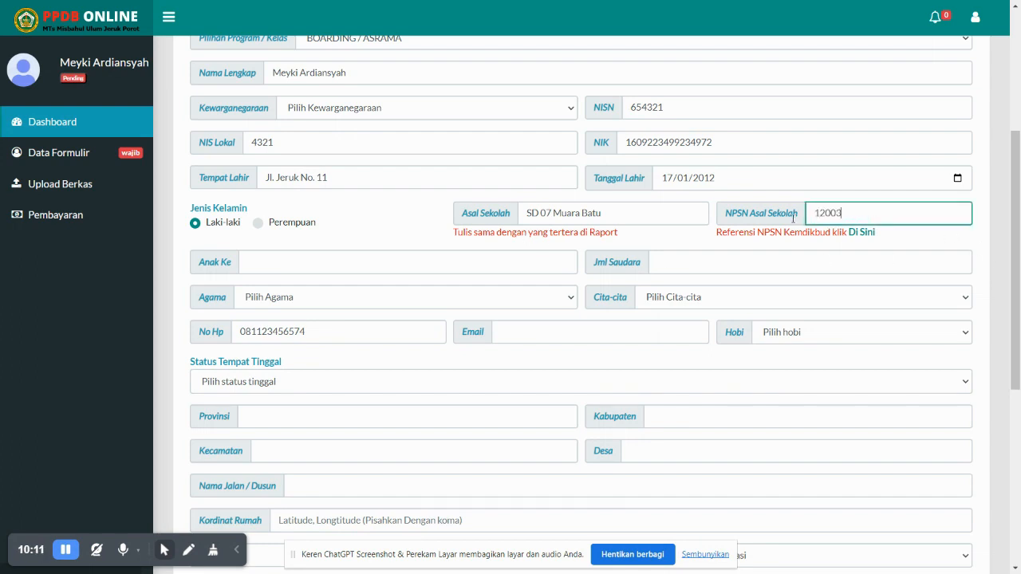
{"action": "left_click", "coordinate": [366, 262]}
{"action": "type", "text": "3"}
{"action": "left_click", "coordinate": [723, 259]}
{"action": "type", "text": "3"}
Set religion to Islam and ambition to Wiraswasta
{"action": "left_click", "coordinate": [396, 297]}
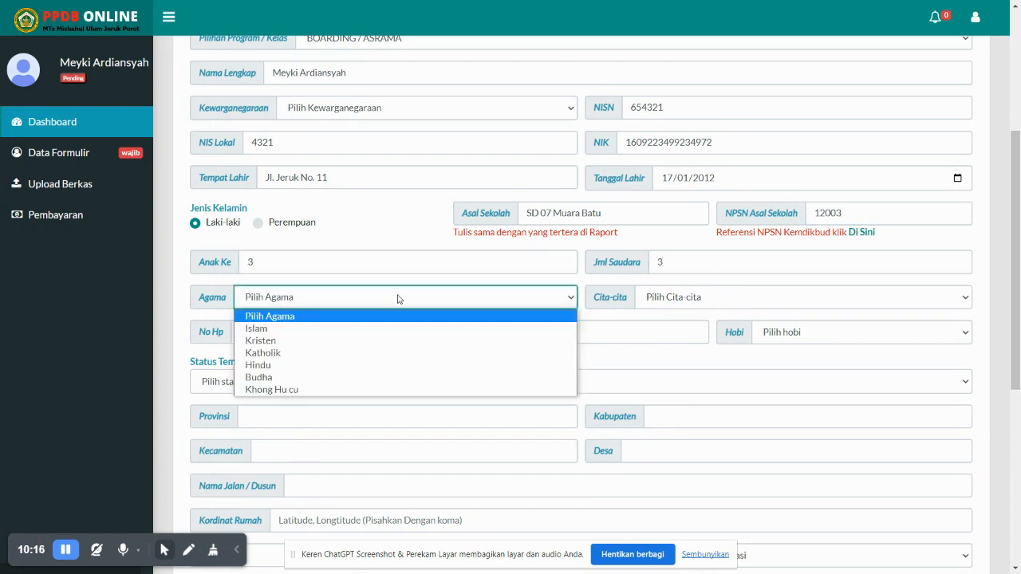
{"action": "left_click", "coordinate": [397, 339]}
{"action": "left_click", "coordinate": [318, 322]}
{"action": "left_click", "coordinate": [318, 300]}
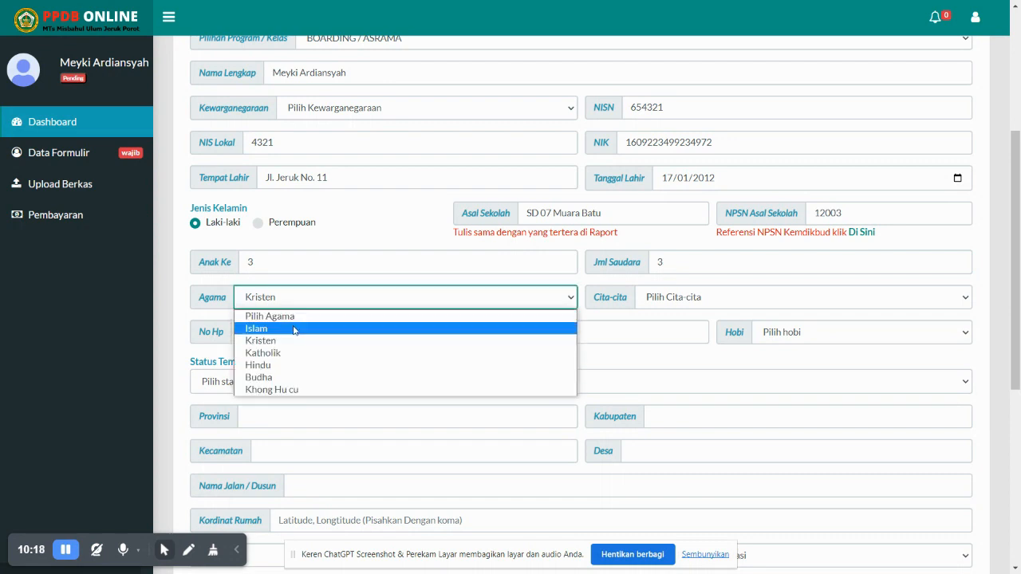
{"action": "left_click", "coordinate": [296, 328]}
{"action": "left_click", "coordinate": [670, 302]}
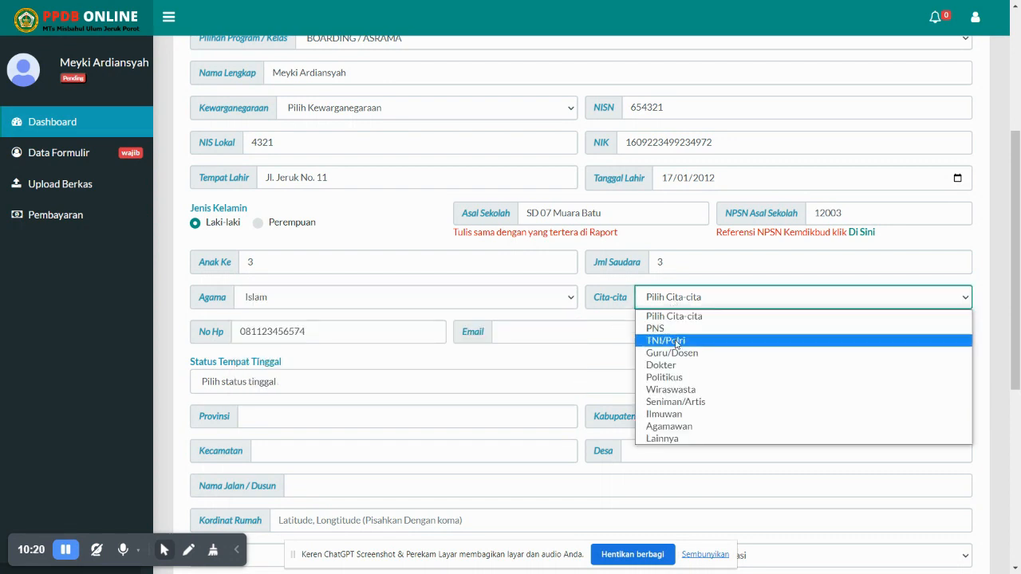
{"action": "left_click", "coordinate": [674, 390]}
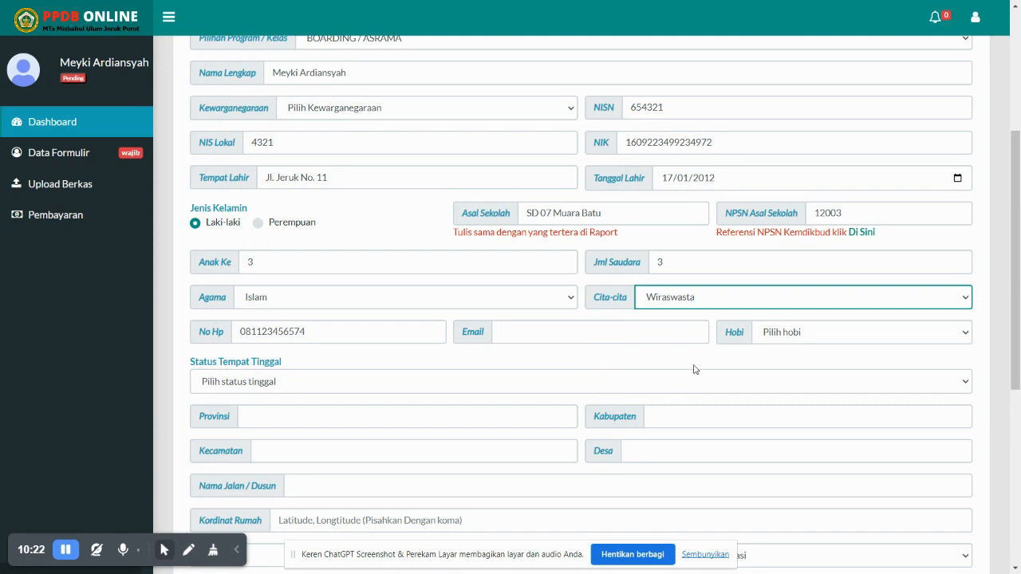
Enter the e-mail address and choose Olahraga as the hobby
{"action": "left_click", "coordinate": [519, 337]}
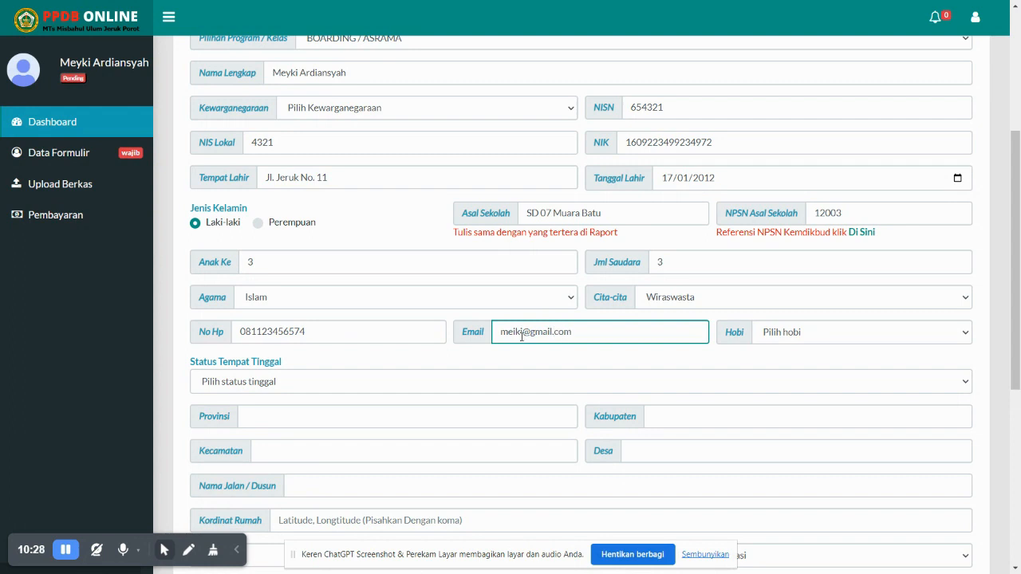
{"action": "left_click", "coordinate": [809, 335]}
{"action": "left_click", "coordinate": [810, 360]}
{"action": "left_click", "coordinate": [352, 387]}
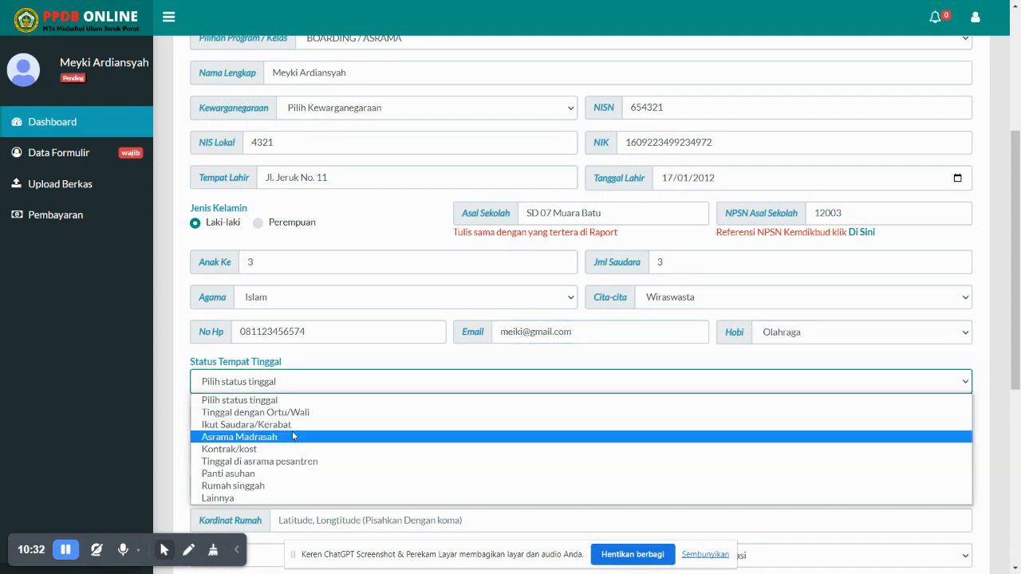
Choose Tinggal dengan Ortu/Wali and enter Bengkulu as the province
{"action": "left_click", "coordinate": [271, 414]}
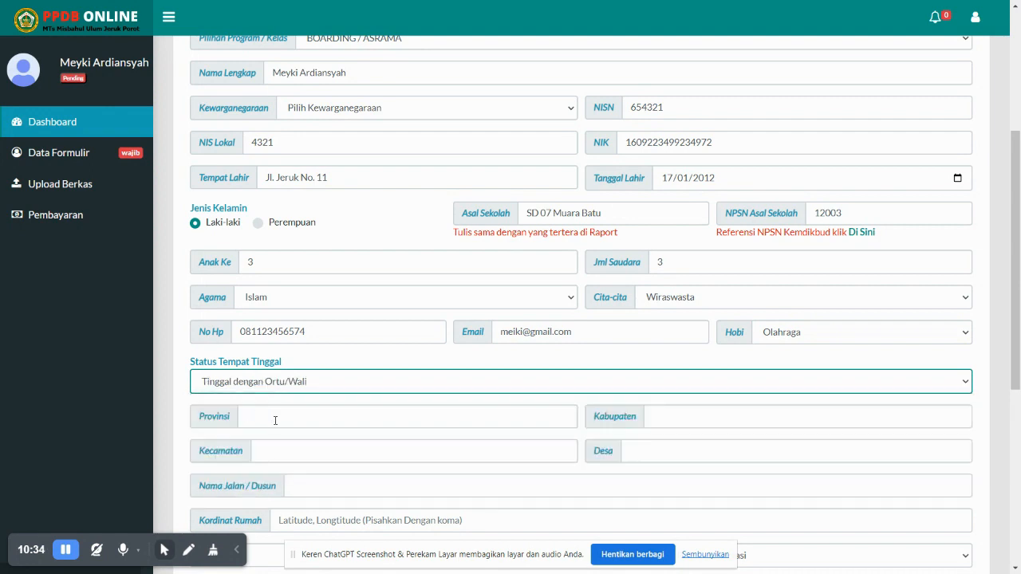
{"action": "scroll", "coordinate": [276, 420], "scroll_direction": "down", "scroll_amount": 2}
{"action": "left_click", "coordinate": [255, 286]}
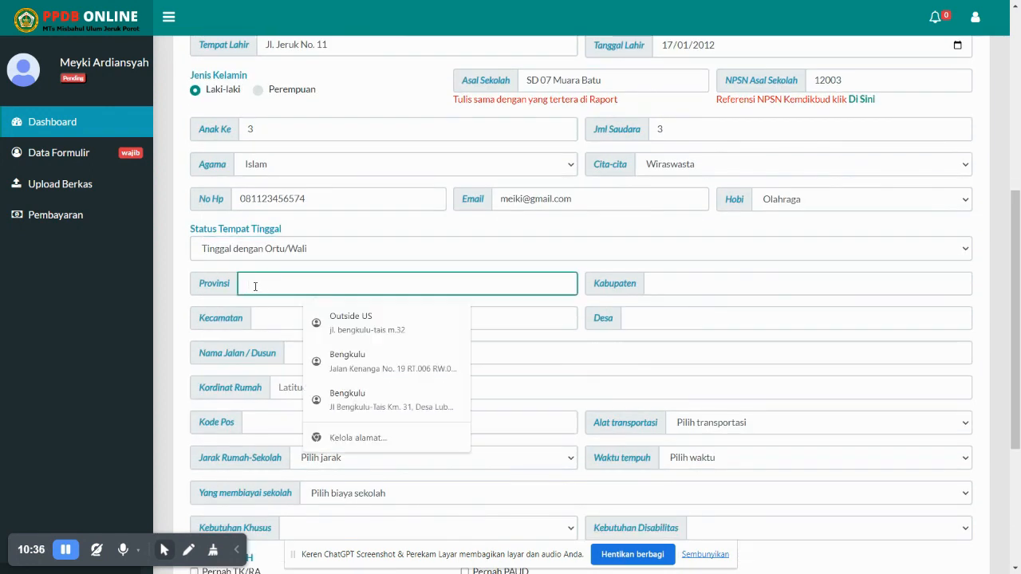
{"action": "type", "text": "Muara"}
{"action": "key", "text": "BackSpace"}
{"action": "key", "text": "BackSpace"}
{"action": "key", "text": "BackSpace"}
{"action": "key", "text": "BackSpace"}
{"action": "key", "text": "BackSpace"}
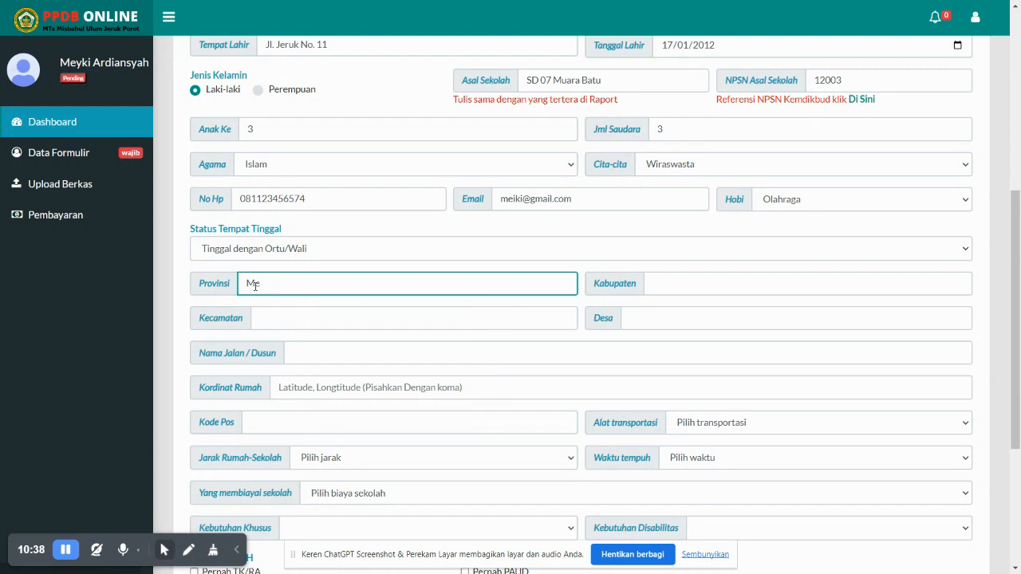
{"action": "type", "text": "Sumartra Utara"}
{"action": "key", "text": "Tab"}
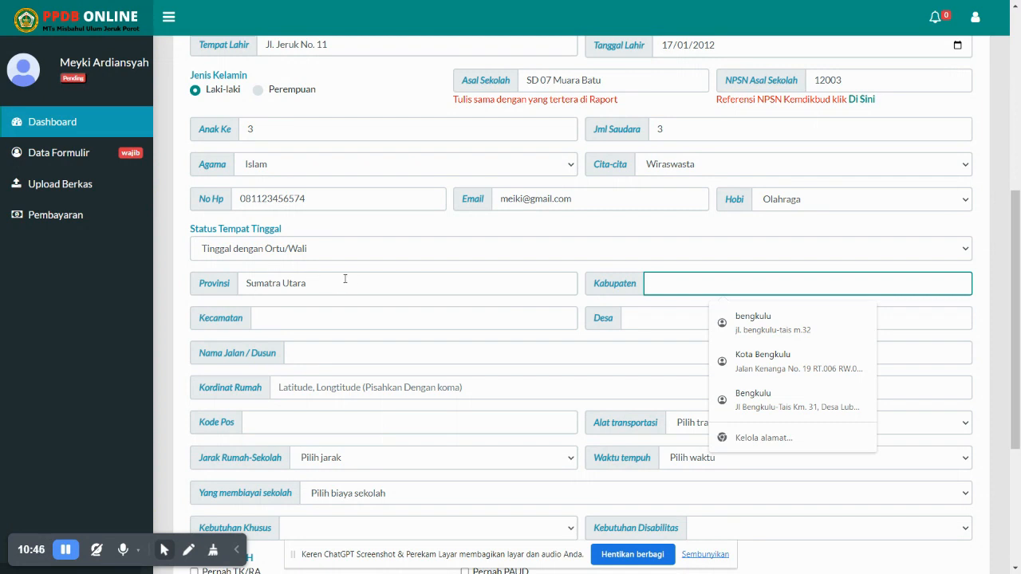
{"action": "key", "text": "shift+Tab"}
{"action": "type", "text": "BEng"}
{"action": "key", "text": "BackSpace"}
{"action": "key", "text": "BackSpace"}
{"action": "type", "text": "engkulu"}
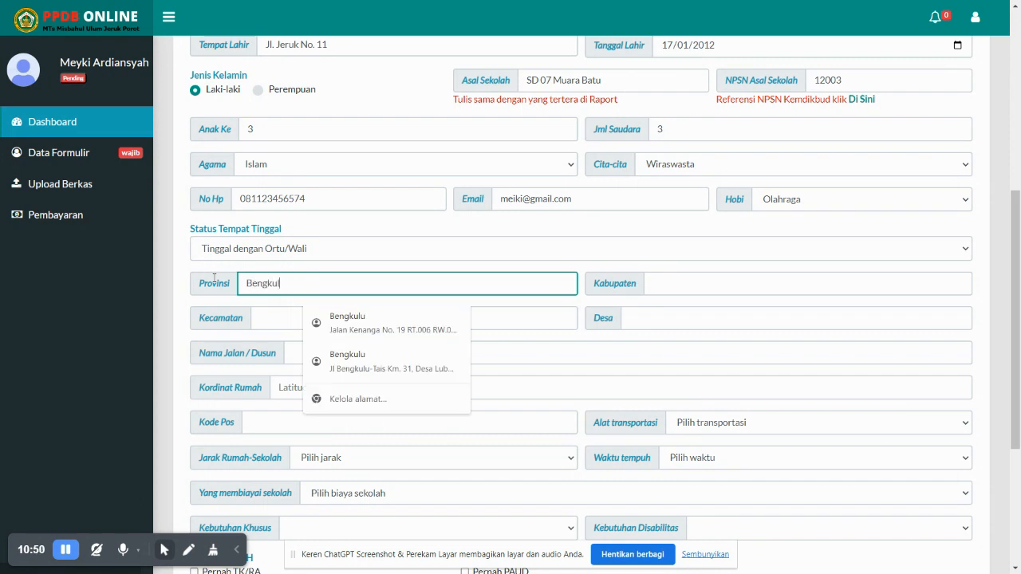
{"action": "key", "text": "Tab"}
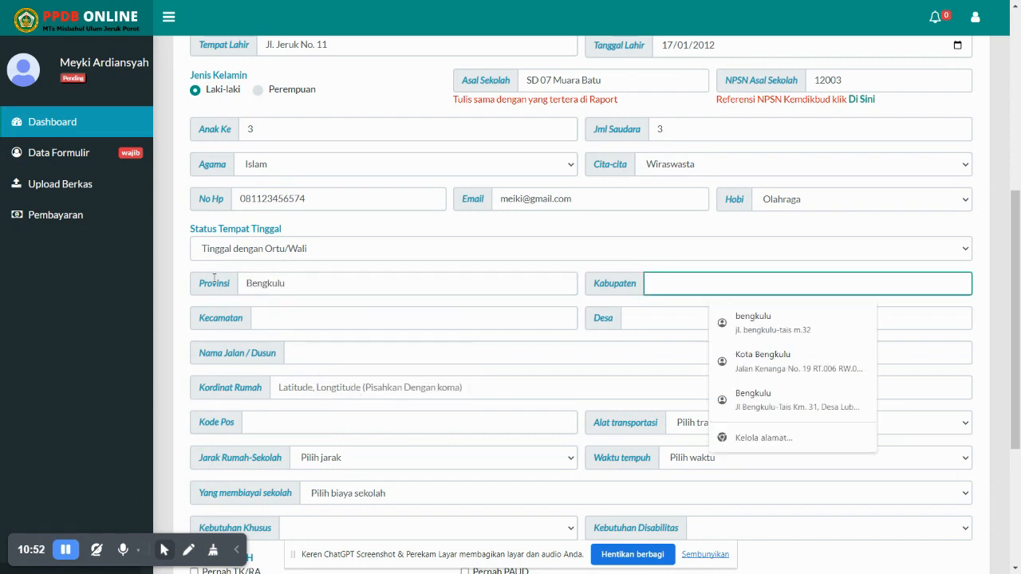
Enter regency Seluma and district Air Periukan, then the village and street name
{"action": "type", "text": "Seluma"}
{"action": "key", "text": "Tab"}
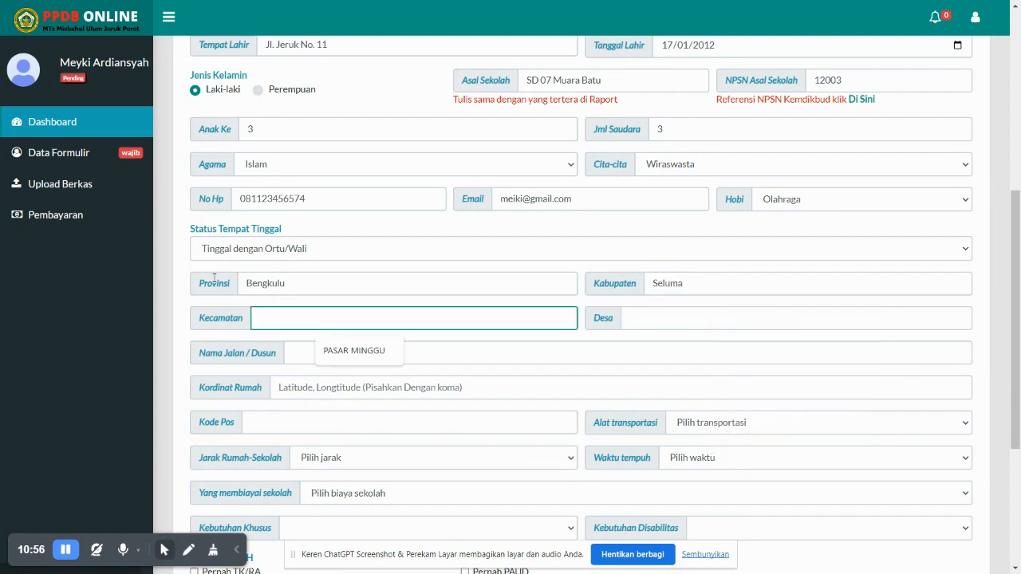
{"action": "type", "text": "Air Per"}
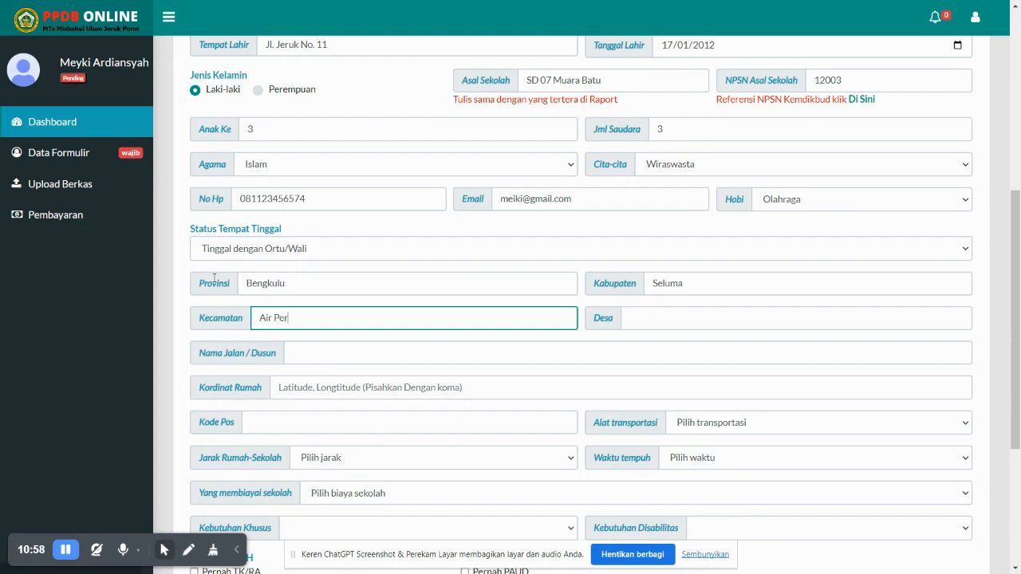
{"action": "type", "text": "iukan"}
{"action": "key", "text": "Tab"}
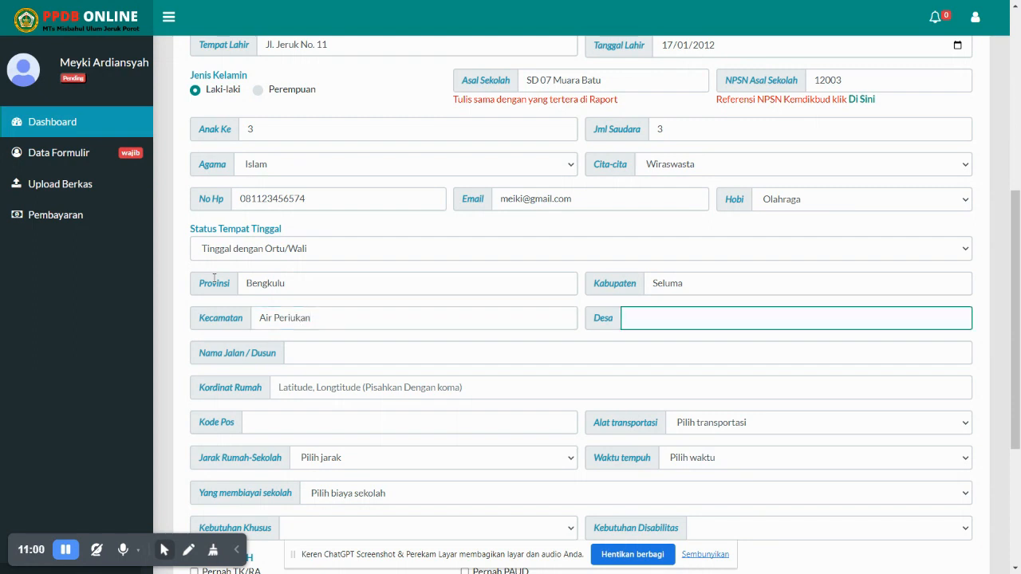
{"action": "type", "text": "al"}
{"action": "key", "text": "BackSpace"}
{"action": "key", "text": "BackSpace"}
{"action": "type", "text": "R"}
{"action": "key", "text": "BackSpace"}
{"action": "left_click", "coordinate": [305, 353]}
{"action": "type", "text": "Jl"}
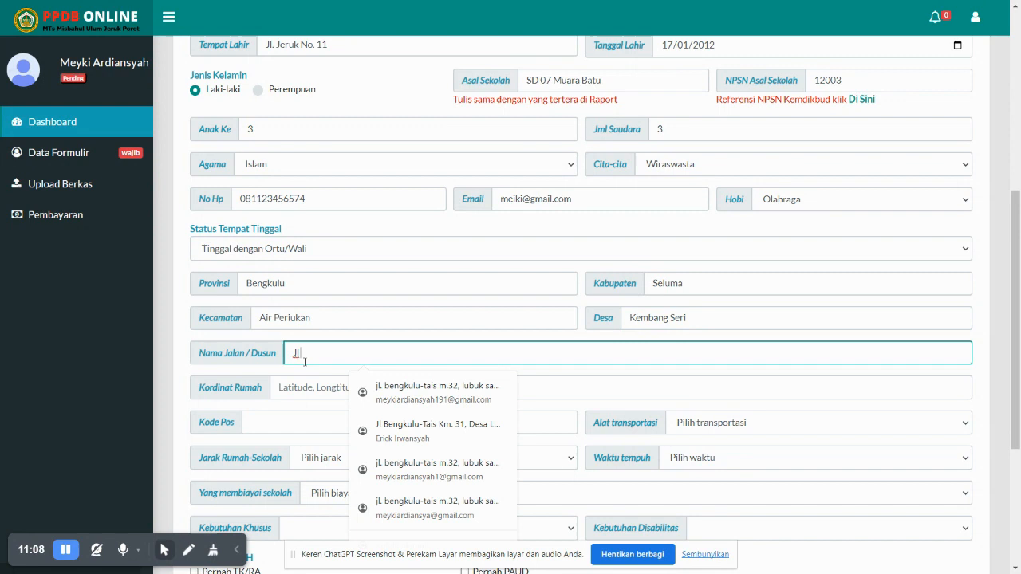
{"action": "type", "text": " Sem"}
{"action": "key", "text": "BackSpace"}
{"action": "key", "text": "BackSpace"}
{"action": "key", "text": "BackSpace"}
{"action": "type", "text": "luma Barat"}
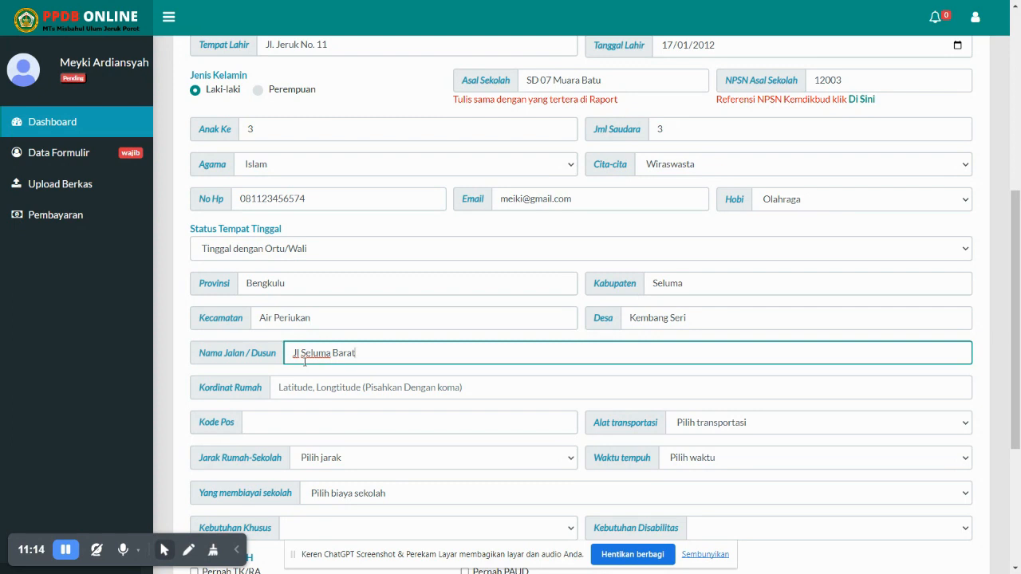
Enter the home coordinates and postal code 39988
{"action": "left_click", "coordinate": [320, 381]}
{"action": "scroll", "coordinate": [320, 385], "scroll_direction": "down", "scroll_amount": 2}
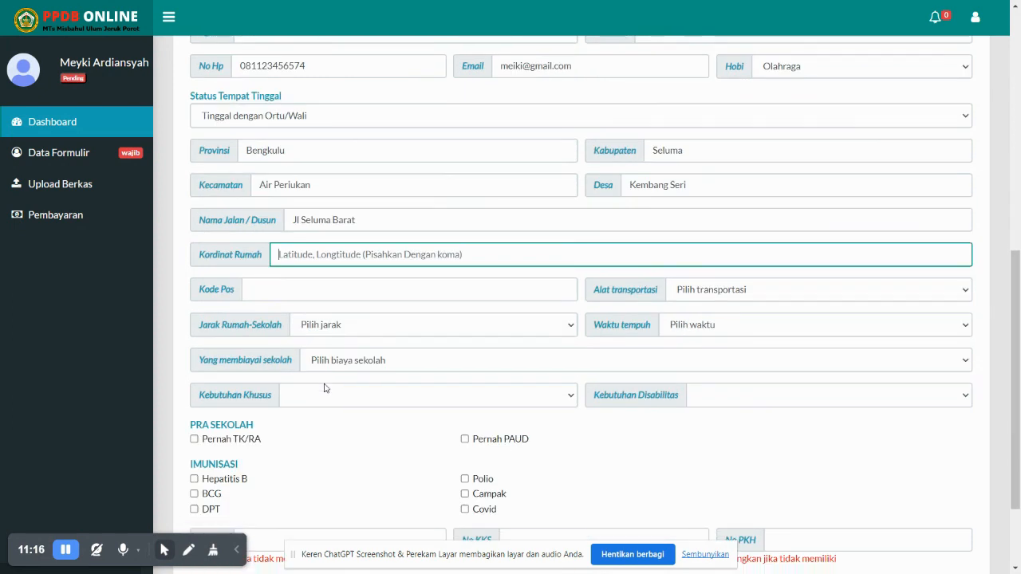
{"action": "type", "text": "2412"}
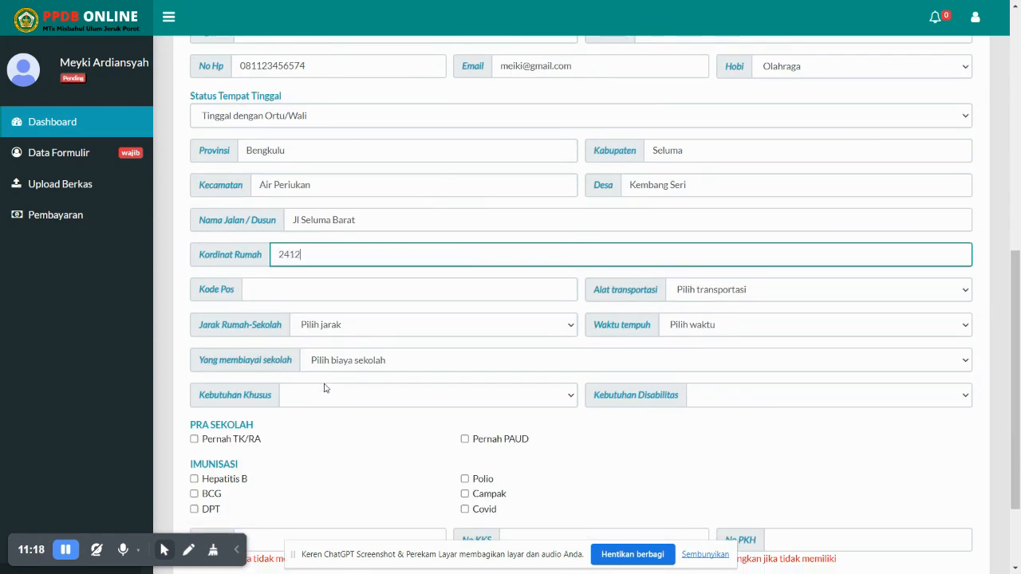
{"action": "type", "text": "312412,1231231234"}
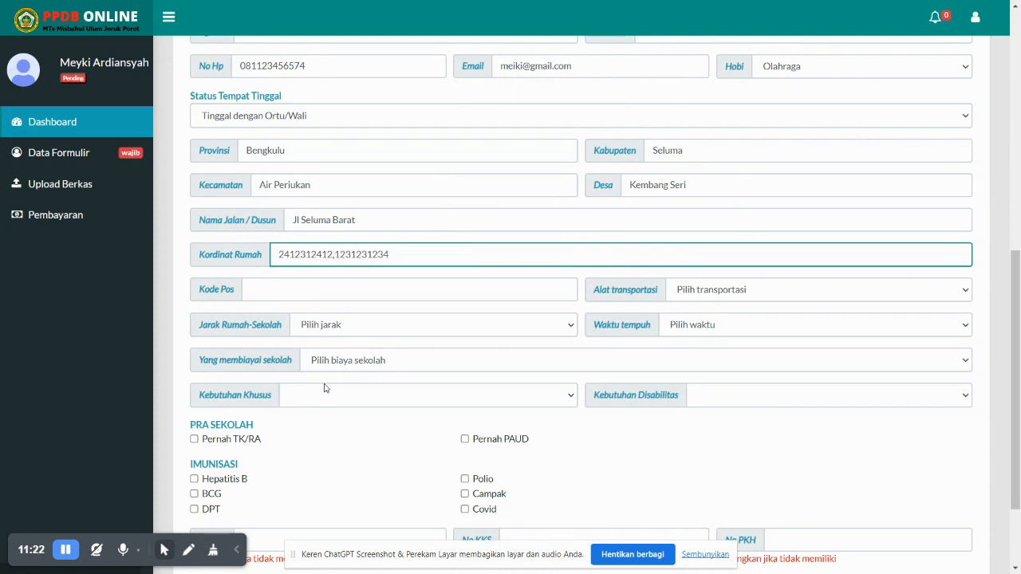
{"action": "left_click", "coordinate": [289, 300]}
{"action": "type", "text": "39988"}
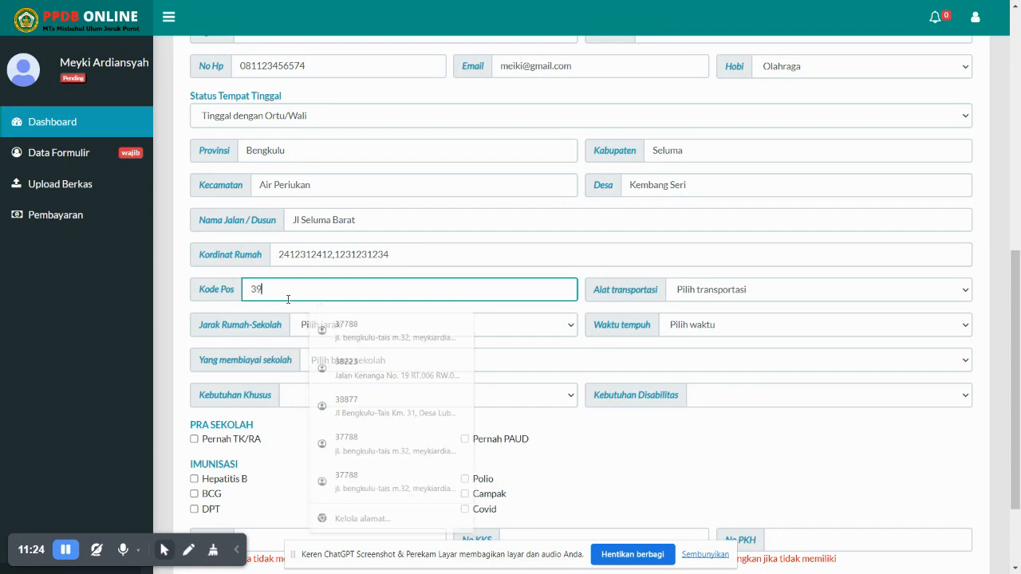
Set the mode of transport to Mobil pribadi
{"action": "left_click", "coordinate": [693, 290]}
{"action": "left_click", "coordinate": [710, 323]}
{"action": "left_click", "coordinate": [705, 295]}
{"action": "left_click", "coordinate": [708, 349]}
{"action": "left_click", "coordinate": [699, 290]}
{"action": "left_click", "coordinate": [706, 349]}
{"action": "left_click", "coordinate": [688, 290]}
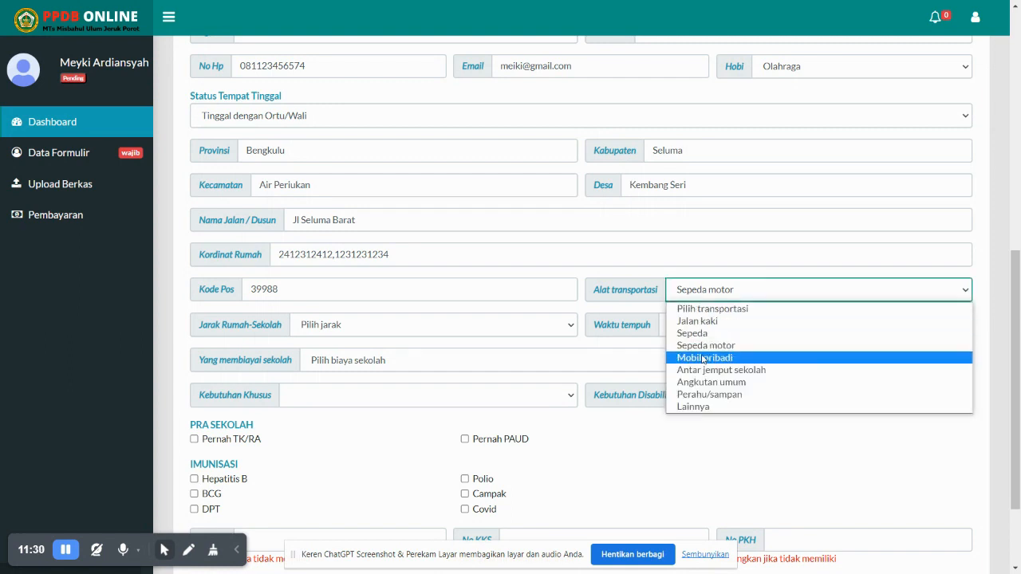
{"action": "left_click", "coordinate": [704, 359]}
Set travel time 1-10 menit, distance Kurang dari 5 km, Orangtua paying, and Tidak ada for both needs
{"action": "left_click", "coordinate": [696, 330]}
{"action": "left_click", "coordinate": [707, 359]}
{"action": "left_click", "coordinate": [505, 322]}
{"action": "left_click", "coordinate": [413, 356]}
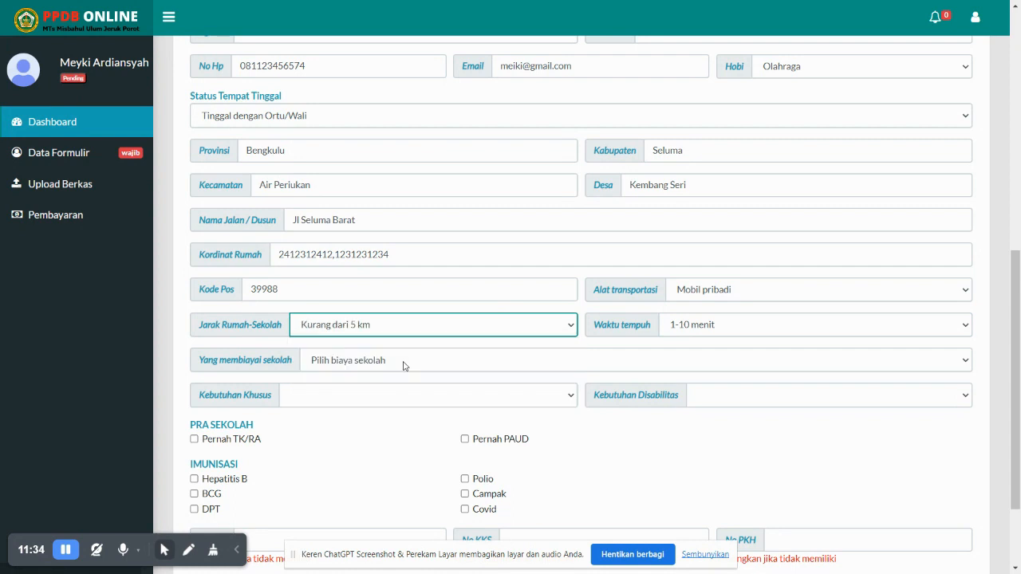
{"action": "left_click", "coordinate": [403, 363]}
{"action": "left_click", "coordinate": [380, 391]}
{"action": "left_click", "coordinate": [372, 395]}
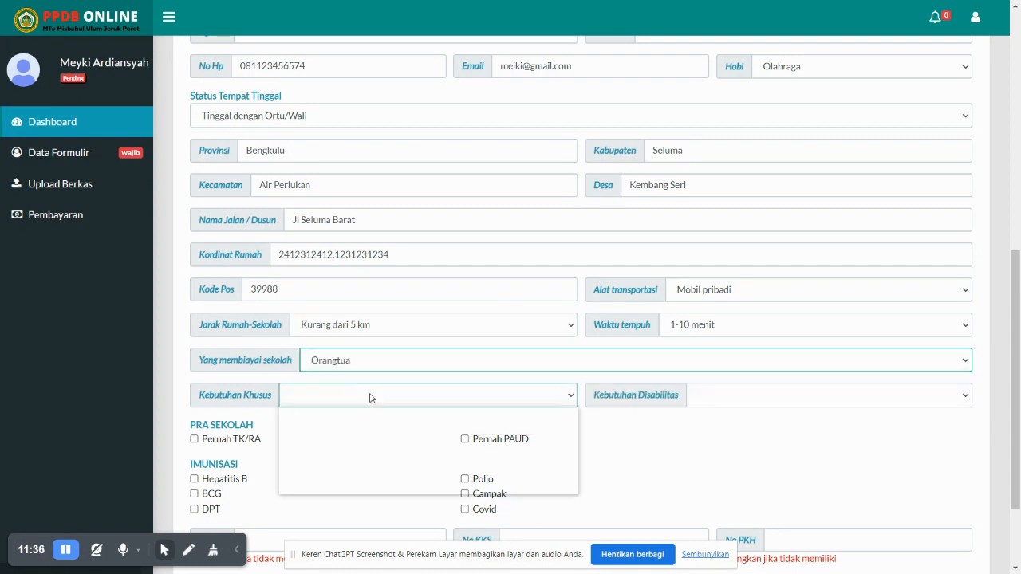
{"action": "left_click", "coordinate": [357, 425]}
{"action": "left_click", "coordinate": [741, 397]}
{"action": "left_click", "coordinate": [746, 416]}
{"action": "scroll", "coordinate": [503, 431], "scroll_direction": "down", "scroll_amount": 3}
Mark TK/RA and PAUD attendance and tick Hepatitis B, BCG, DPT, Campak and Covid immunisations
{"action": "left_click", "coordinate": [223, 324]}
{"action": "left_click", "coordinate": [475, 321]}
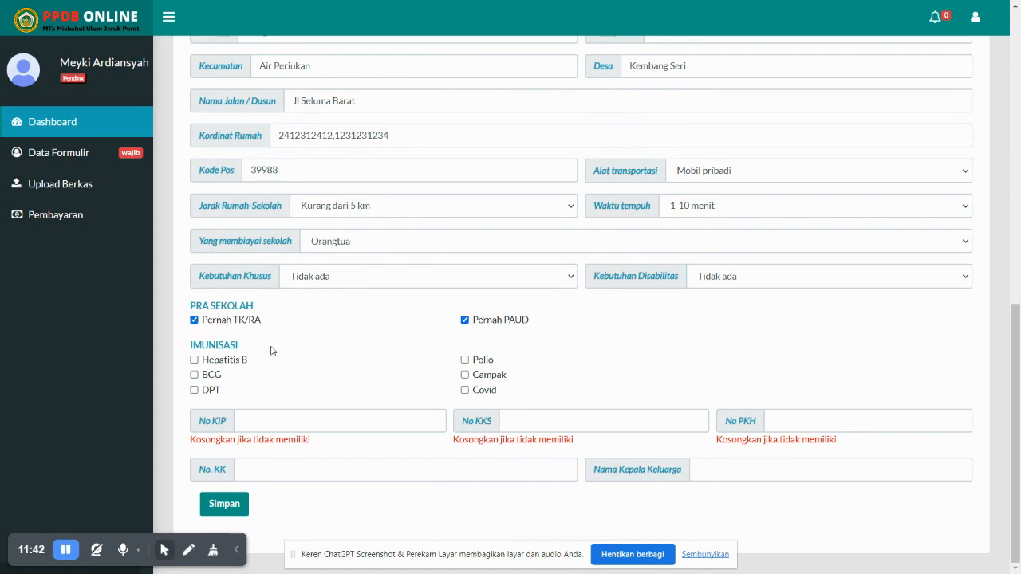
{"action": "left_click", "coordinate": [194, 360]}
{"action": "left_click", "coordinate": [194, 375]}
{"action": "left_click", "coordinate": [194, 390]}
{"action": "left_click", "coordinate": [465, 375]}
{"action": "left_click", "coordinate": [466, 391]}
Enter the family card (No. KK) number, then move to the head of household's name field
{"action": "left_click", "coordinate": [321, 429]}
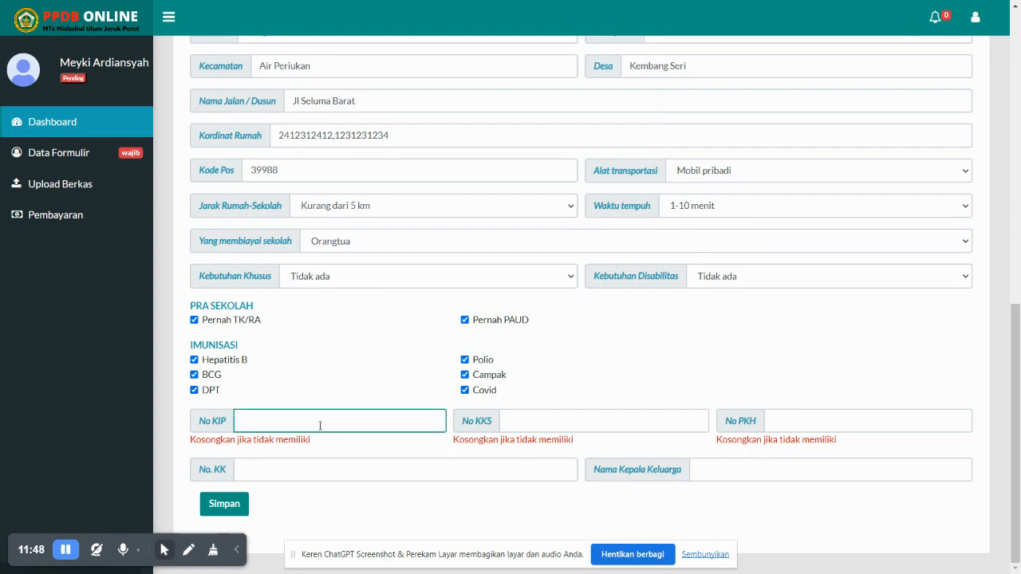
{"action": "left_click", "coordinate": [327, 470]}
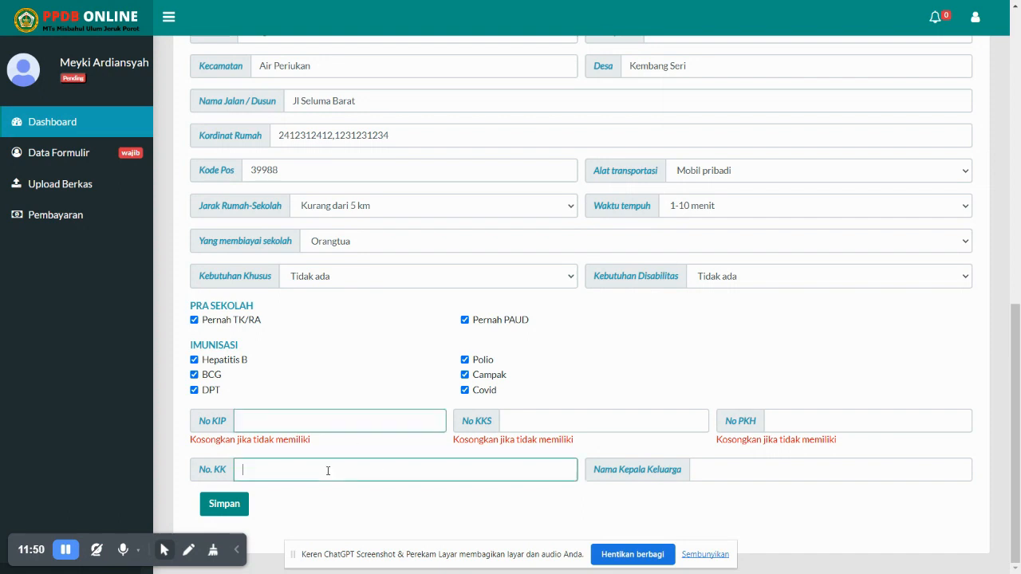
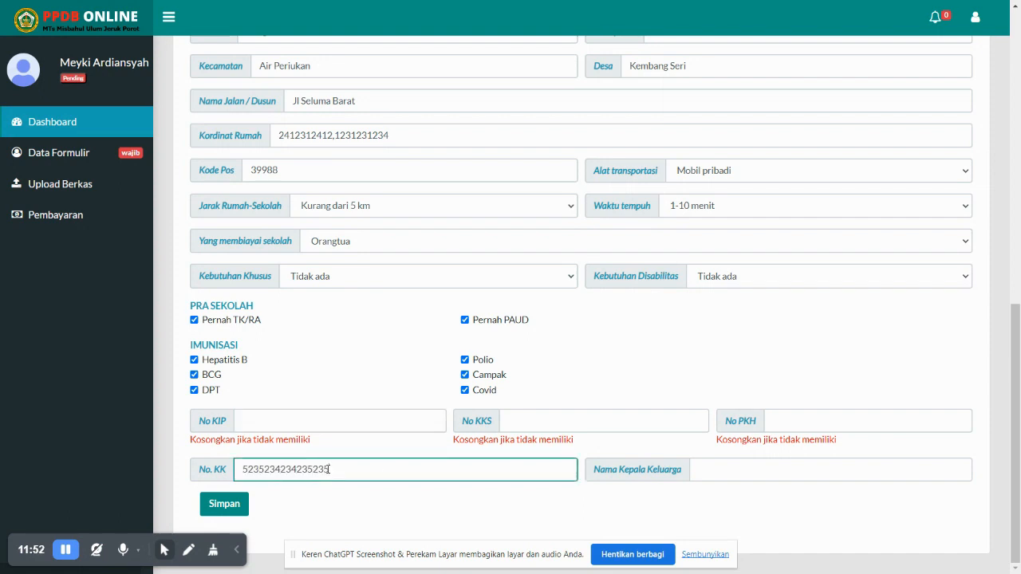
{"action": "left_click", "coordinate": [744, 471]}
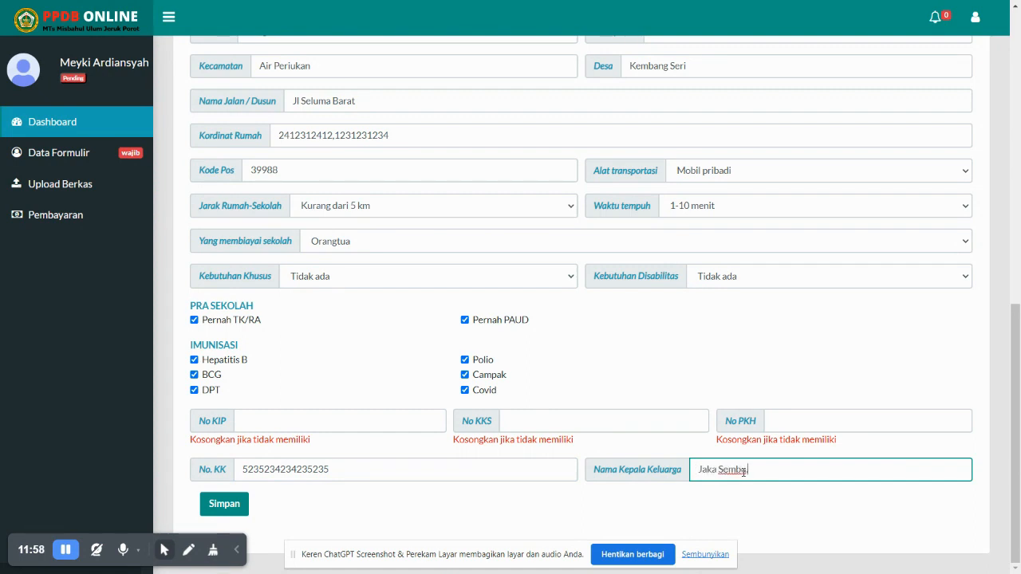
Type the head of household's name and look over the completed form
{"action": "scroll", "coordinate": [536, 260], "scroll_direction": "up", "scroll_amount": 10}
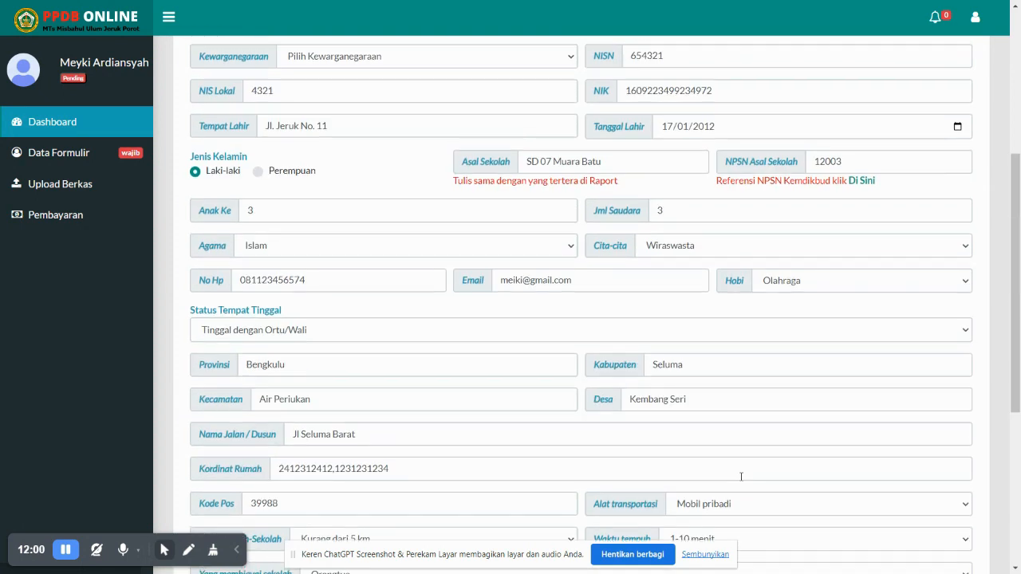
{"action": "scroll", "coordinate": [712, 308], "scroll_direction": "down", "scroll_amount": 5}
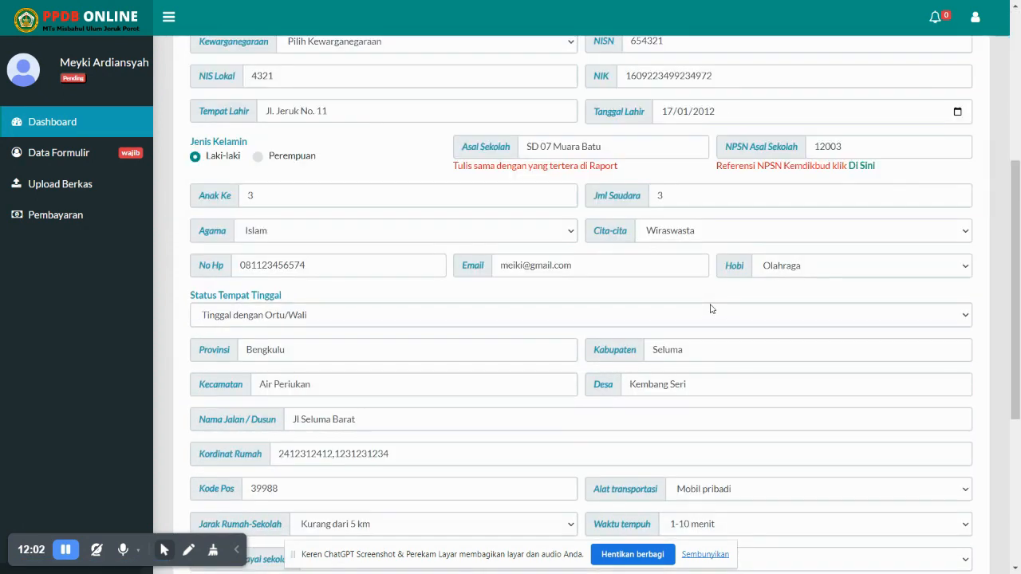
{"action": "scroll", "coordinate": [905, 209], "scroll_direction": "up", "scroll_amount": 5}
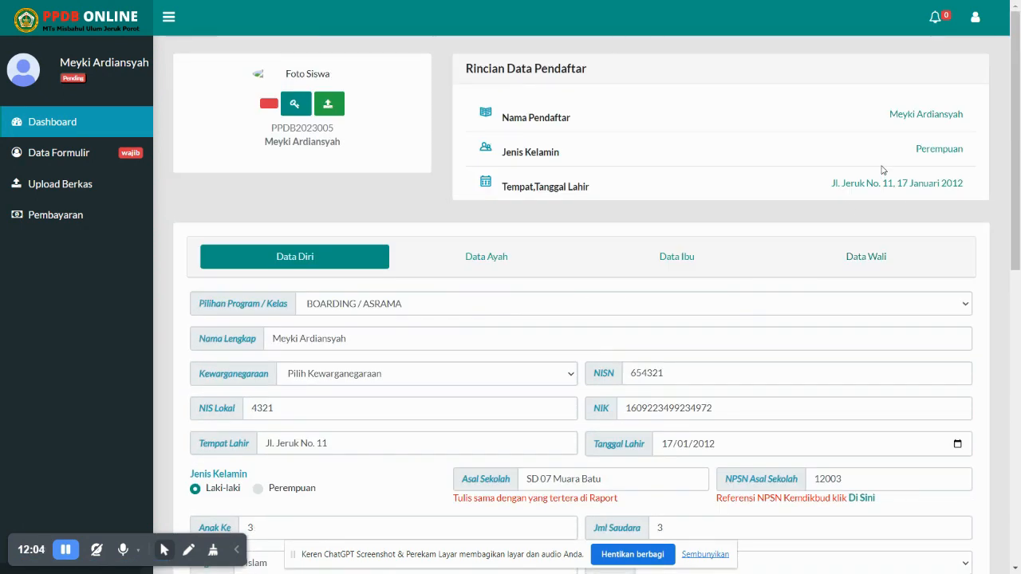
{"action": "scroll", "coordinate": [695, 234], "scroll_direction": "down", "scroll_amount": 5}
{"action": "scroll", "coordinate": [392, 301], "scroll_direction": "down", "scroll_amount": 4}
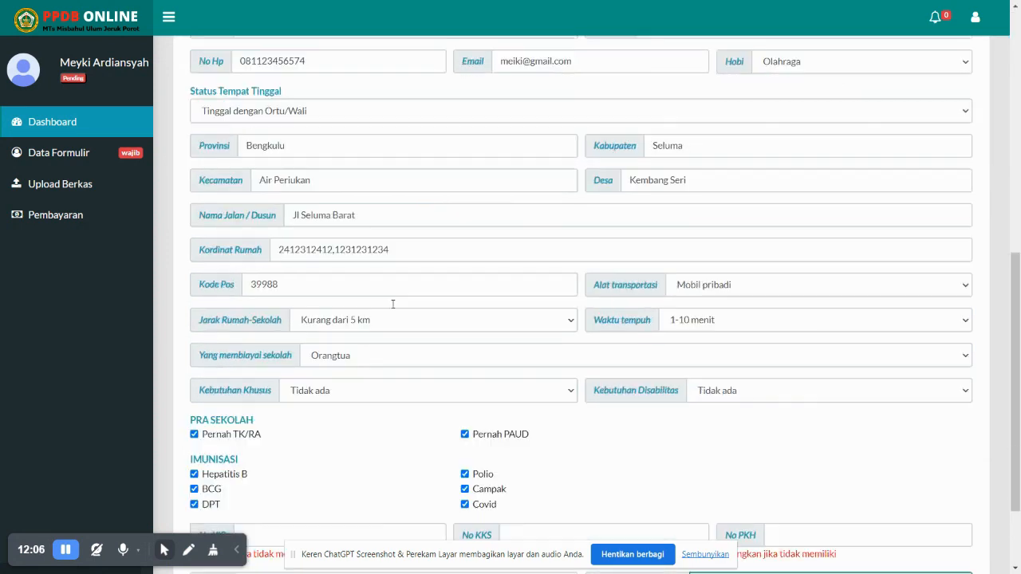
Save the student data form, confirm the success message, and dismiss Chrome's address prompt
{"action": "left_click", "coordinate": [225, 503]}
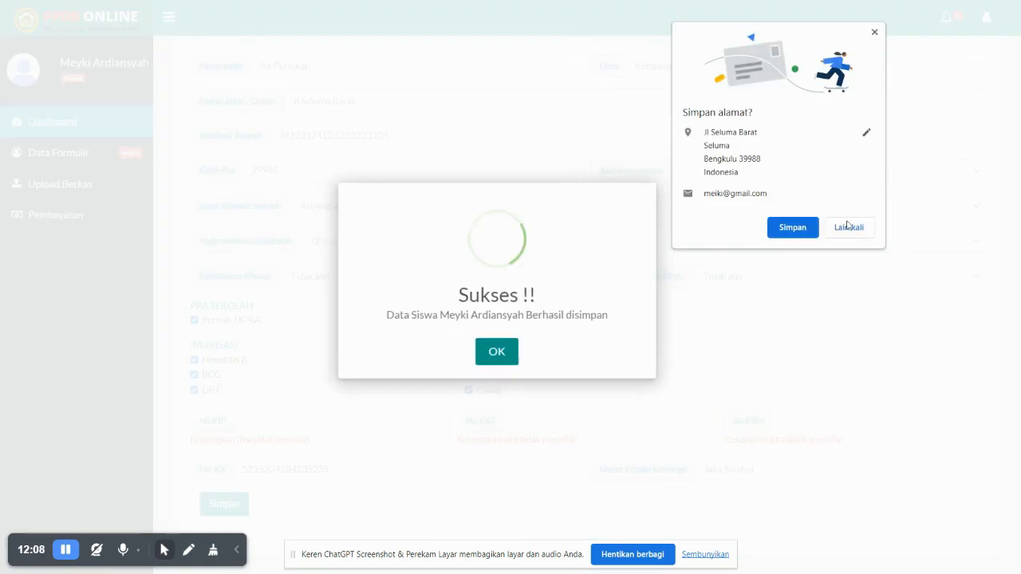
{"action": "left_click", "coordinate": [506, 359]}
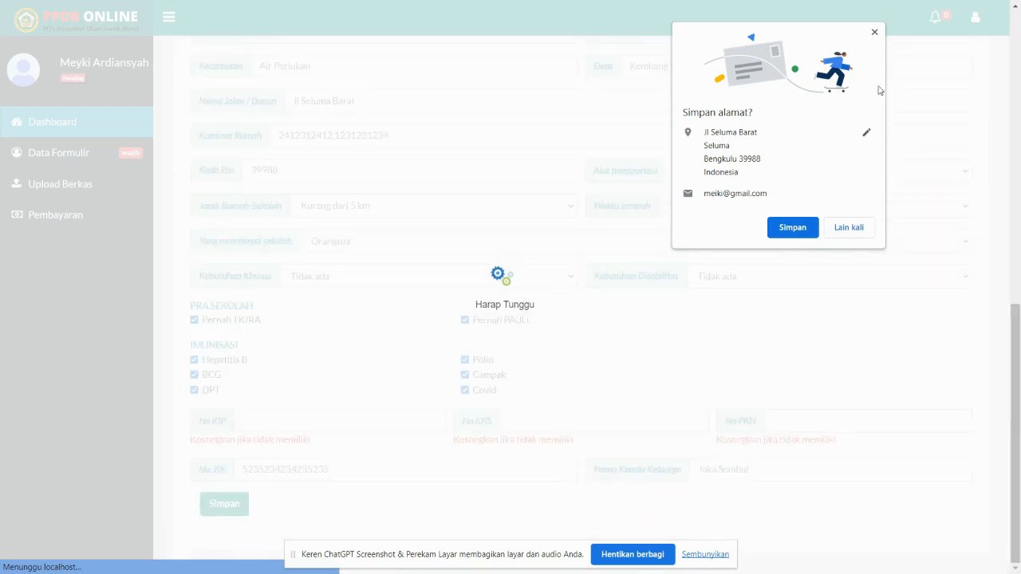
{"action": "scroll", "coordinate": [794, 292], "scroll_direction": "up", "scroll_amount": 9}
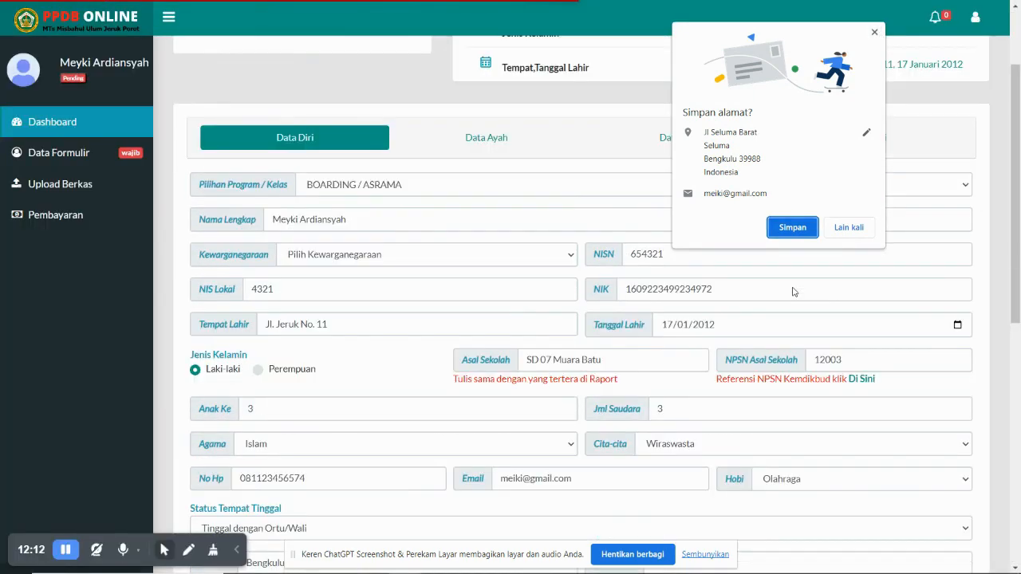
{"action": "left_click", "coordinate": [875, 34]}
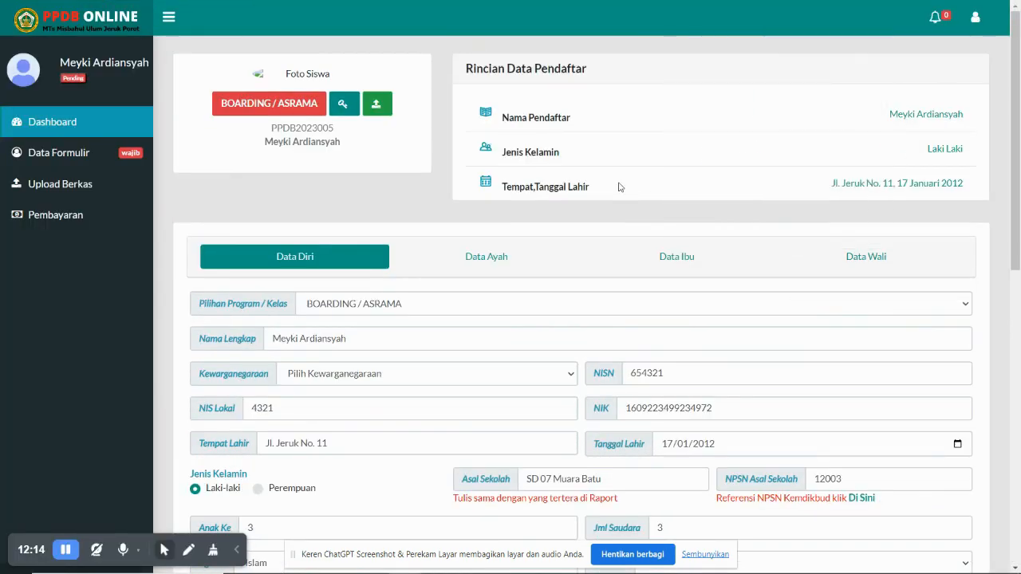
Reopen Data Formulir to review the saved details before heading to document upload
{"action": "left_click", "coordinate": [69, 159]}
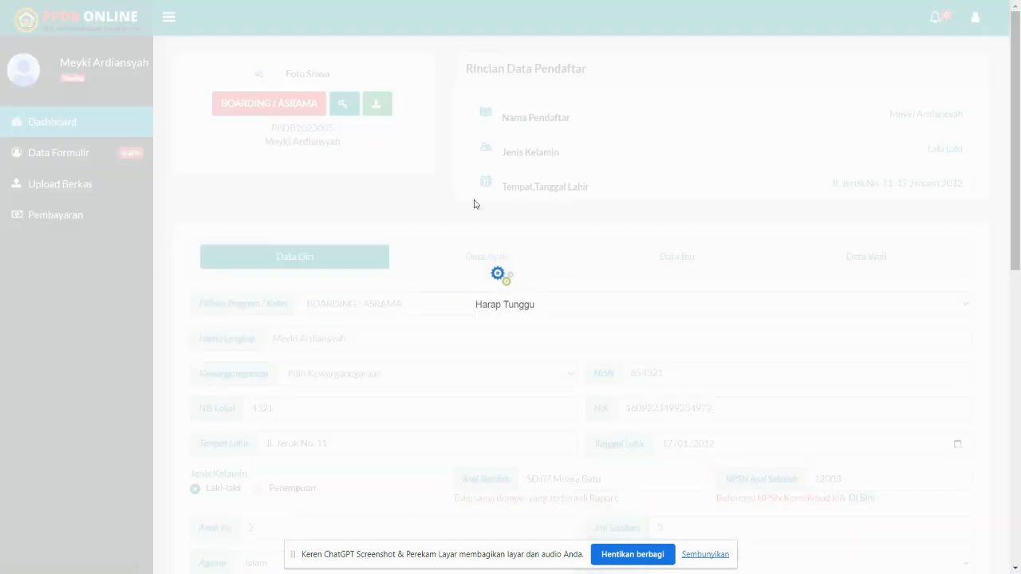
{"action": "scroll", "coordinate": [571, 281], "scroll_direction": "down", "scroll_amount": 4}
{"action": "scroll", "coordinate": [571, 281], "scroll_direction": "down", "scroll_amount": 3}
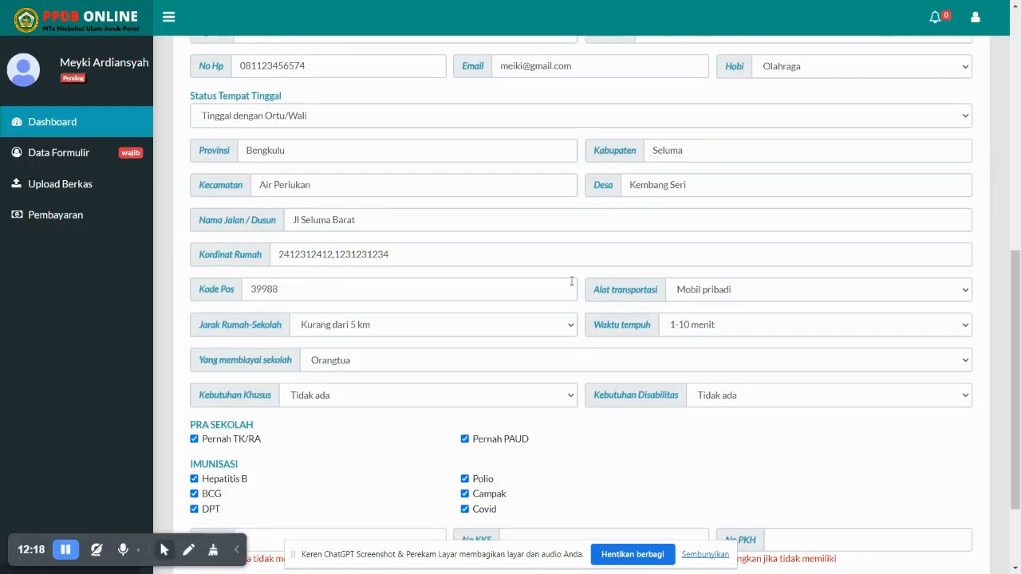
{"action": "scroll", "coordinate": [392, 324], "scroll_direction": "up", "scroll_amount": 7}
{"action": "scroll", "coordinate": [166, 287], "scroll_direction": "up", "scroll_amount": 1}
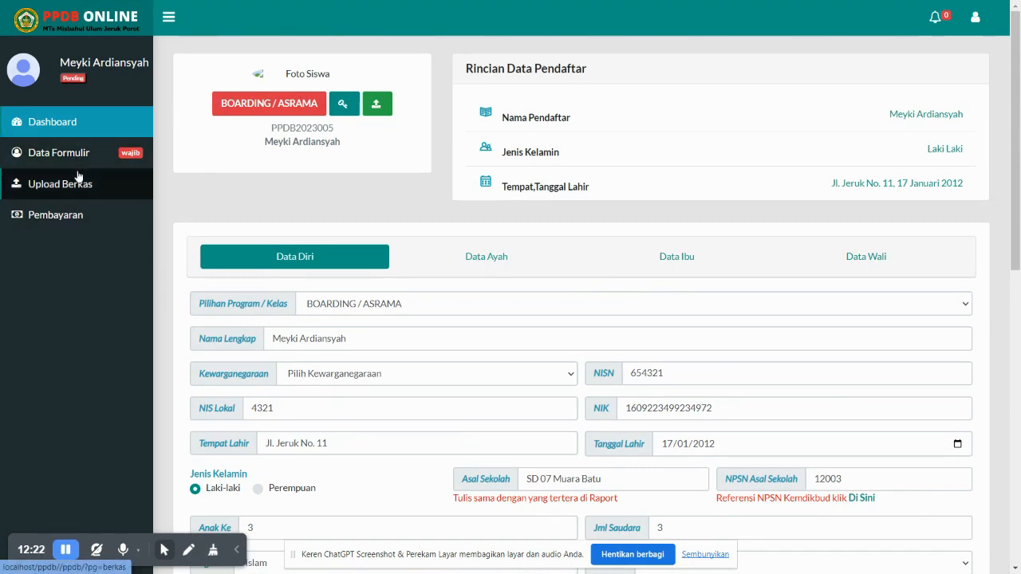
{"action": "left_click", "coordinate": [79, 178]}
Attach E - Absensi Penggajian Karyawan Admin.pdf as Kartu Keluarga and its (1) copy as Akta Kelahiran
{"action": "scroll", "coordinate": [460, 336], "scroll_direction": "down", "scroll_amount": 3}
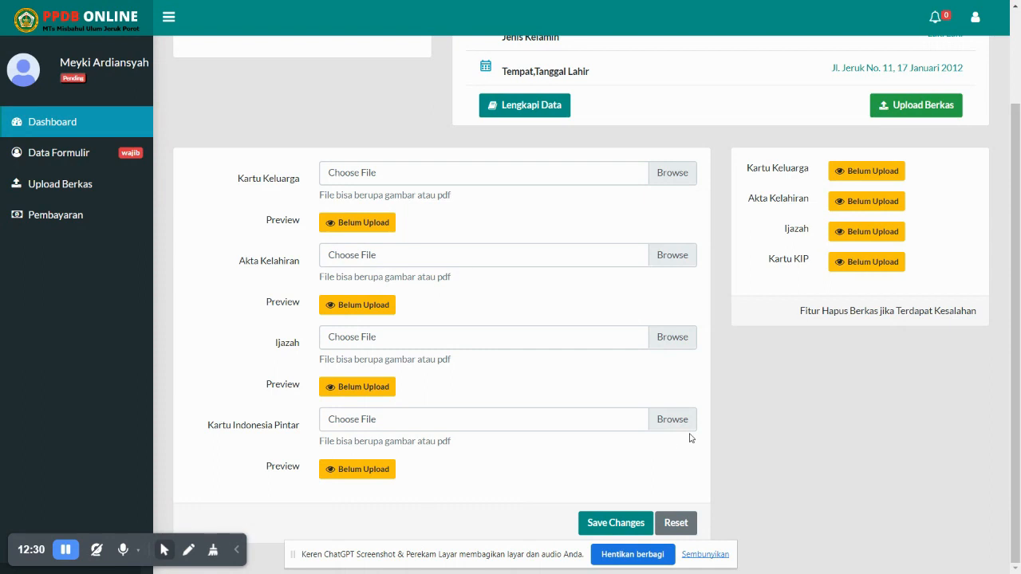
{"action": "left_click", "coordinate": [692, 178]}
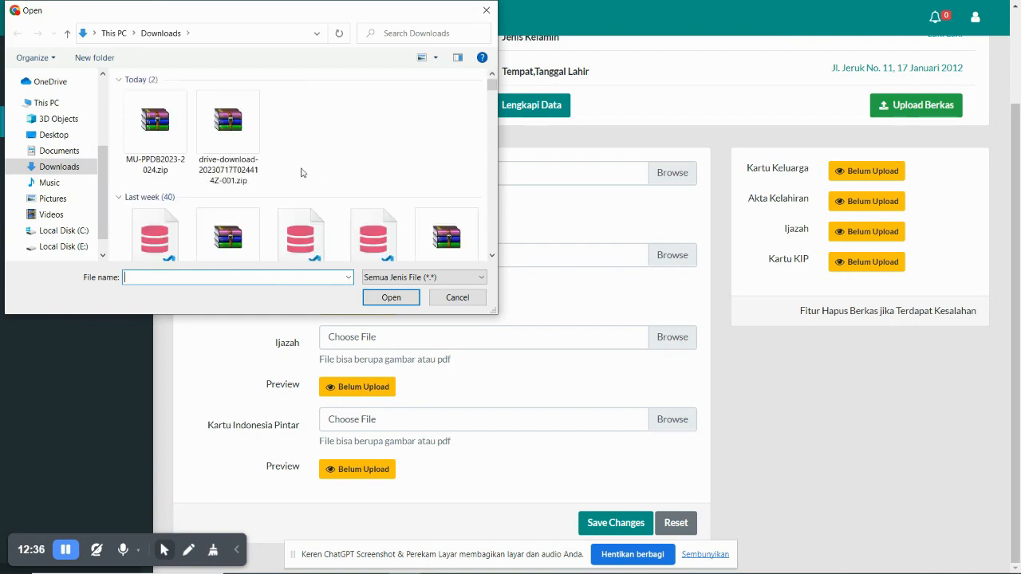
{"action": "scroll", "coordinate": [302, 173], "scroll_direction": "down", "scroll_amount": 3}
{"action": "scroll", "coordinate": [300, 171], "scroll_direction": "down", "scroll_amount": 3}
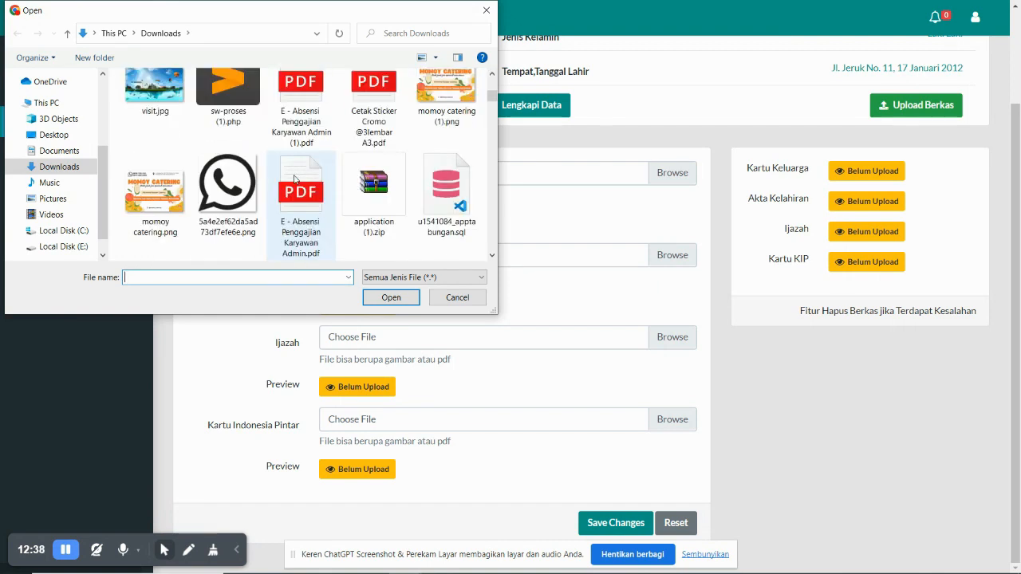
{"action": "left_click", "coordinate": [295, 182]}
{"action": "left_click", "coordinate": [376, 296]}
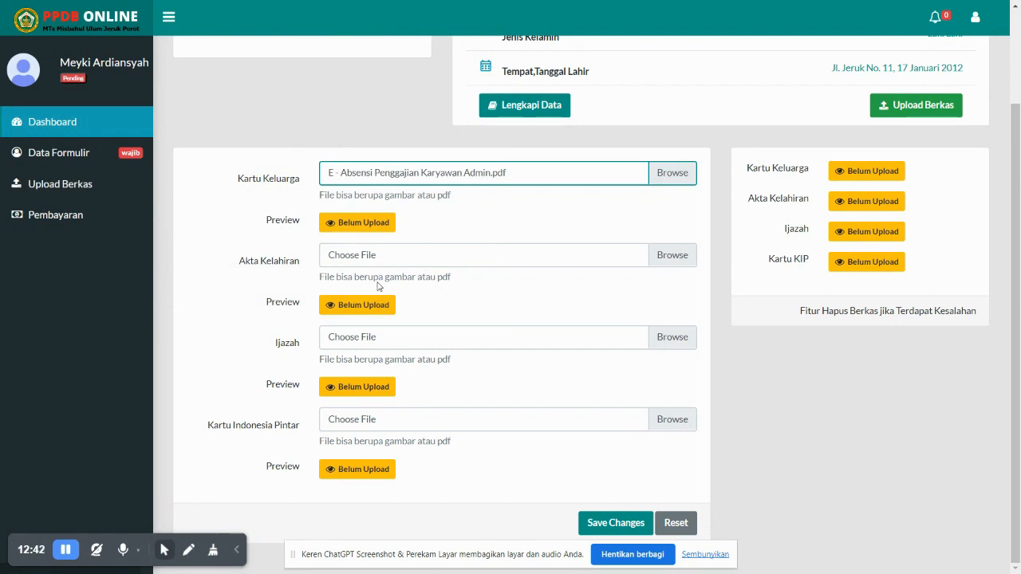
{"action": "left_click", "coordinate": [663, 260]}
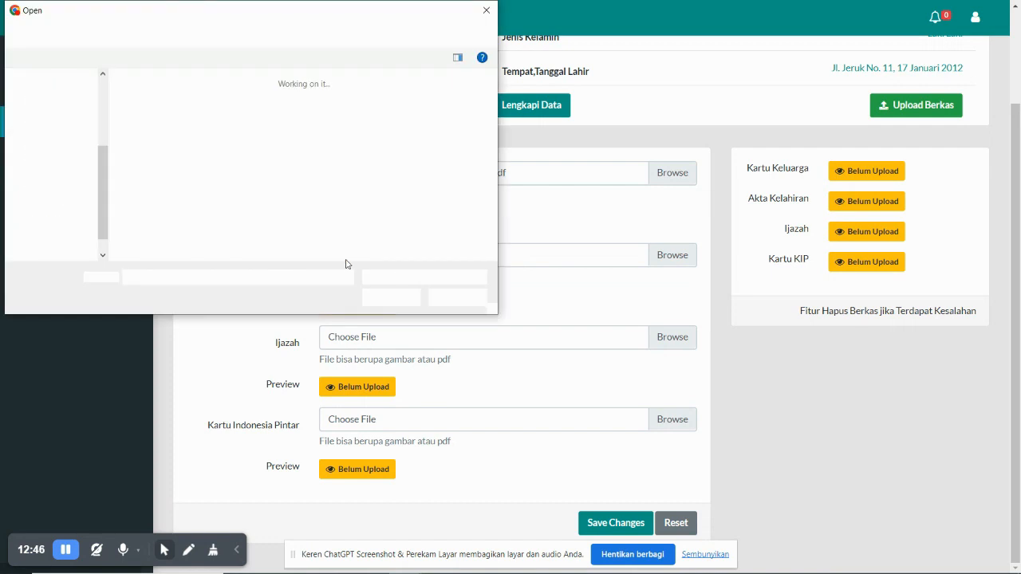
{"action": "scroll", "coordinate": [300, 210], "scroll_direction": "down", "scroll_amount": 1}
{"action": "scroll", "coordinate": [300, 210], "scroll_direction": "down", "scroll_amount": 1}
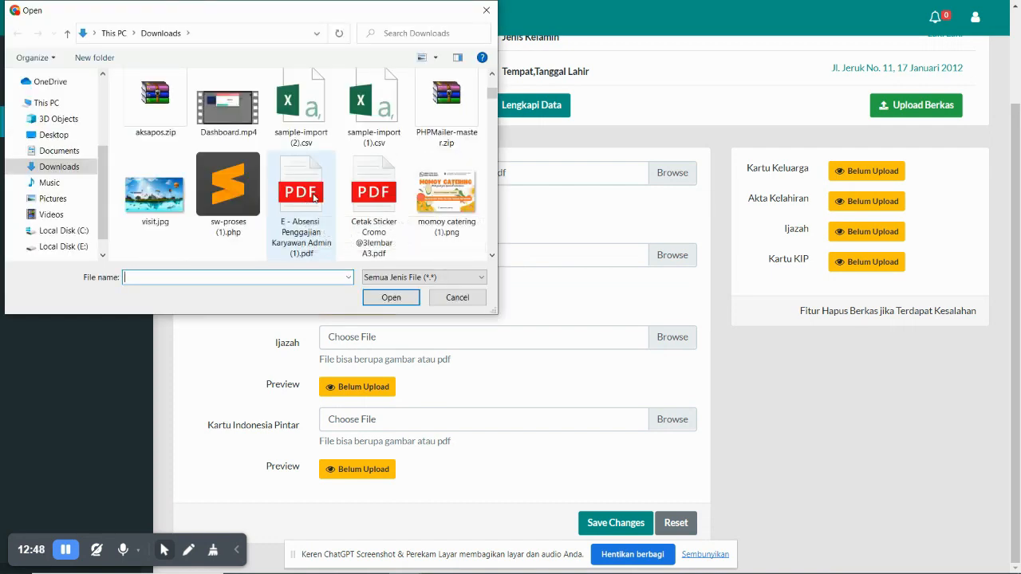
{"action": "double_click", "coordinate": [303, 191]}
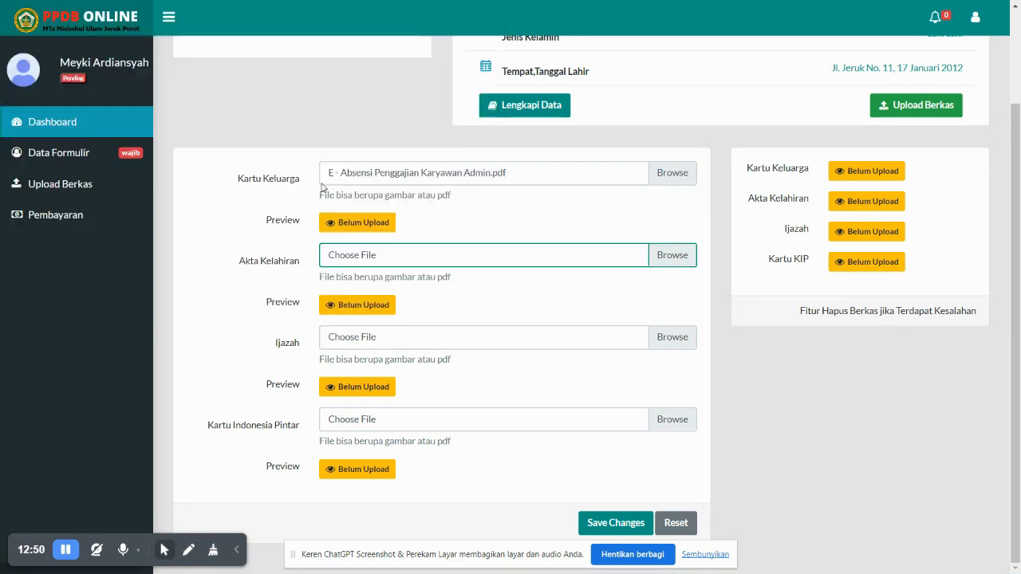
Attach the Absensi PDF as Ijazah and Kartu Indonesia Pintar, then save the uploads
{"action": "left_click", "coordinate": [655, 335]}
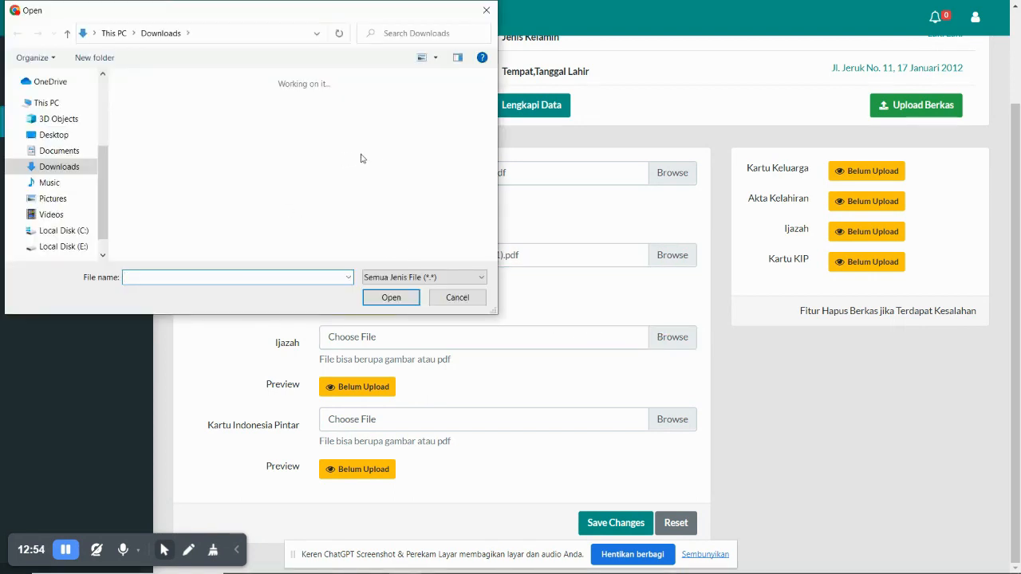
{"action": "scroll", "coordinate": [380, 154], "scroll_direction": "down", "scroll_amount": 3}
{"action": "scroll", "coordinate": [355, 165], "scroll_direction": "up", "scroll_amount": 3}
{"action": "double_click", "coordinate": [323, 176]}
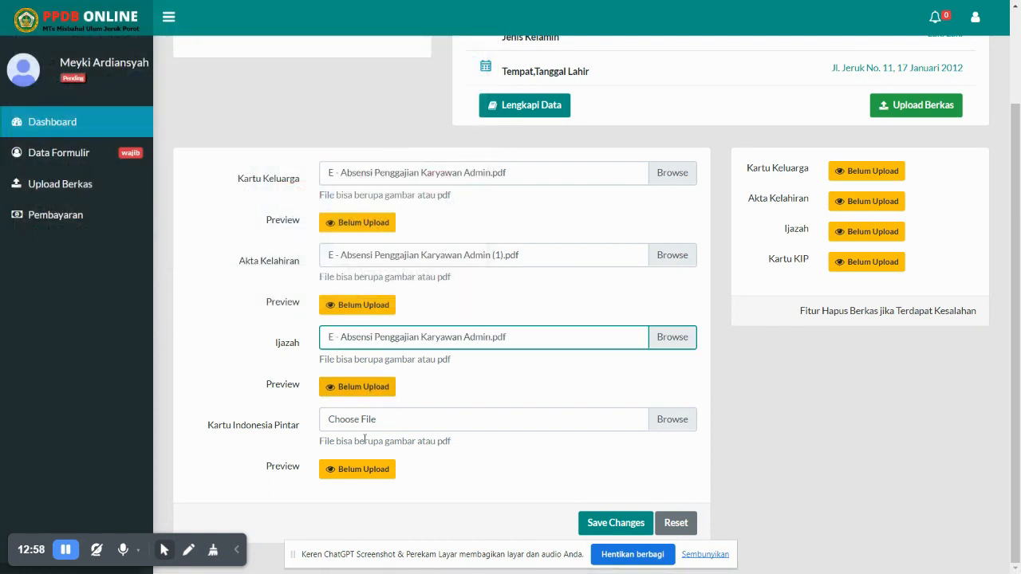
{"action": "left_click", "coordinate": [669, 416]}
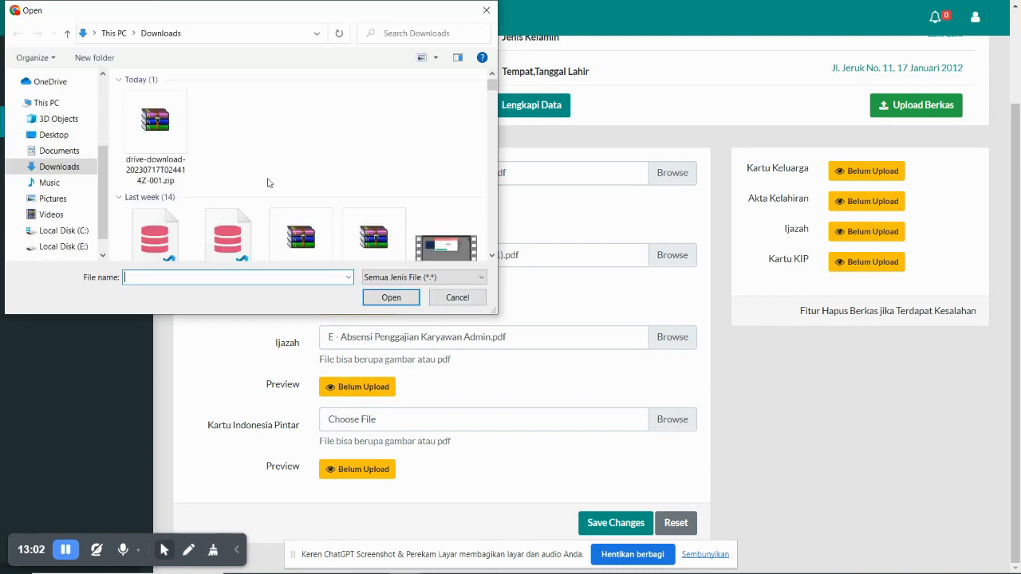
{"action": "scroll", "coordinate": [275, 186], "scroll_direction": "down", "scroll_amount": 2}
{"action": "scroll", "coordinate": [269, 210], "scroll_direction": "up", "scroll_amount": 1}
{"action": "double_click", "coordinate": [296, 206]}
{"action": "left_click", "coordinate": [614, 523]}
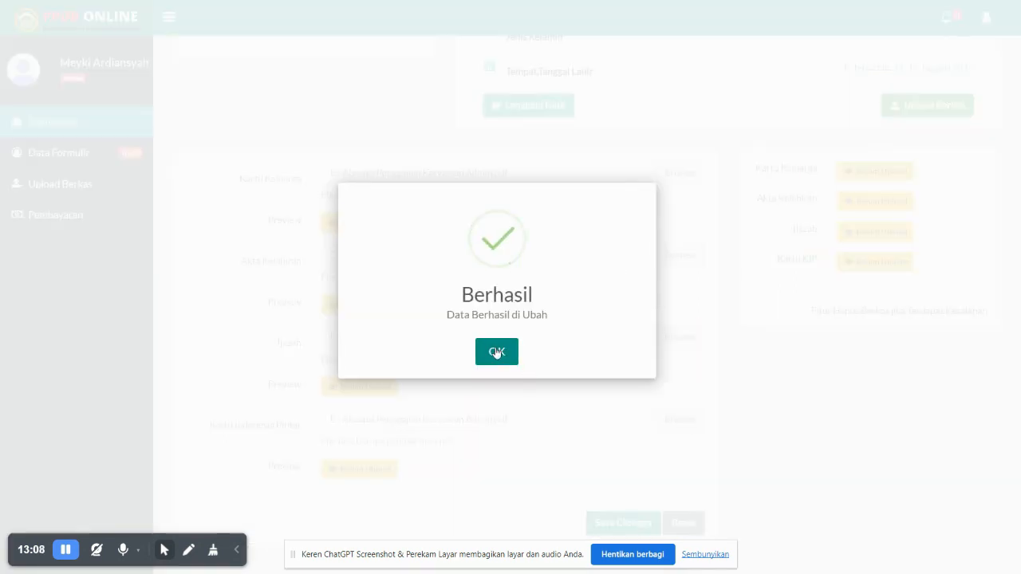
{"action": "left_click", "coordinate": [496, 352]}
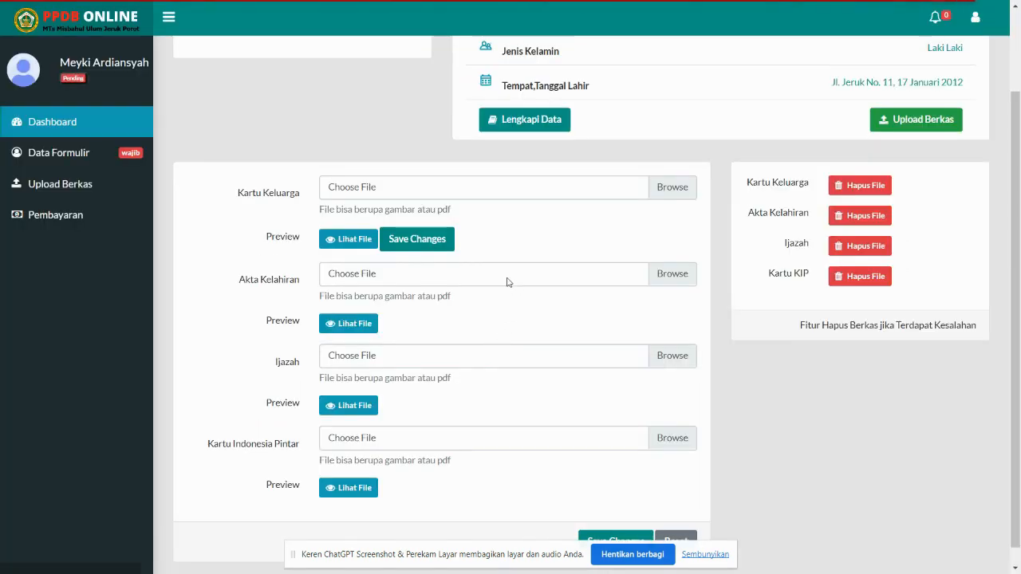
{"action": "left_click", "coordinate": [350, 241]}
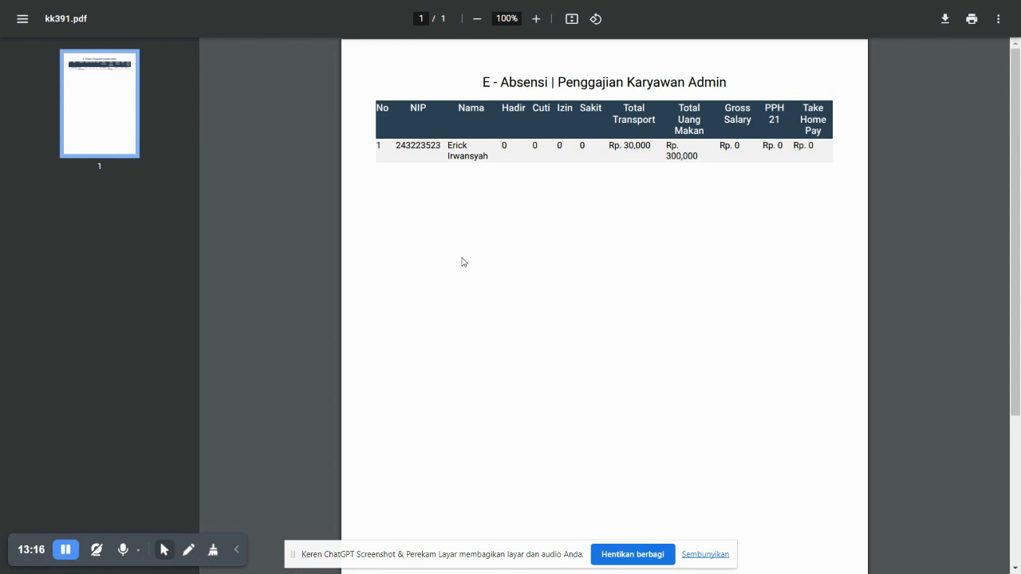
{"action": "key", "text": "ctrl+Tab"}
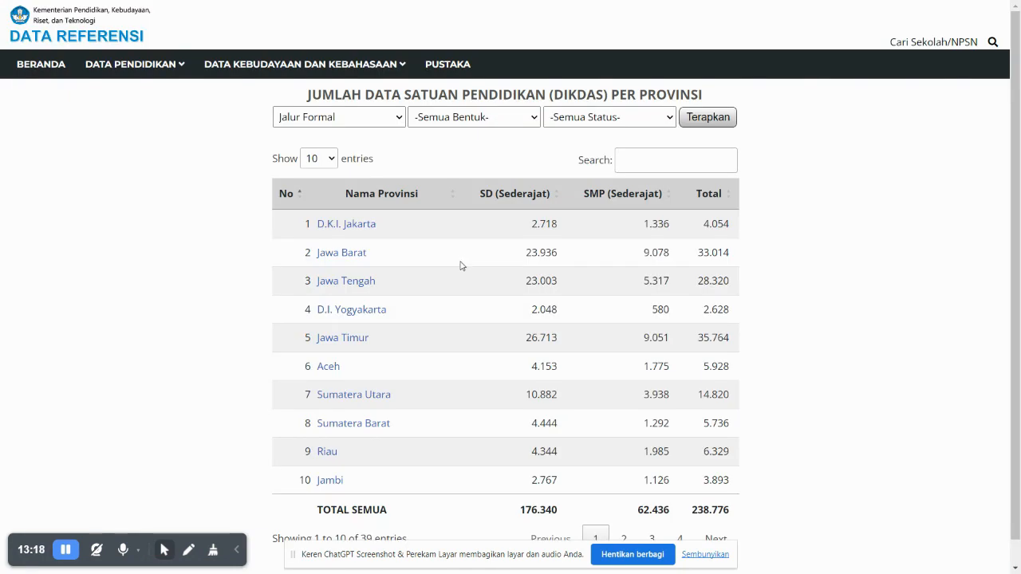
{"action": "key", "text": "ctrl+shift+Tab"}
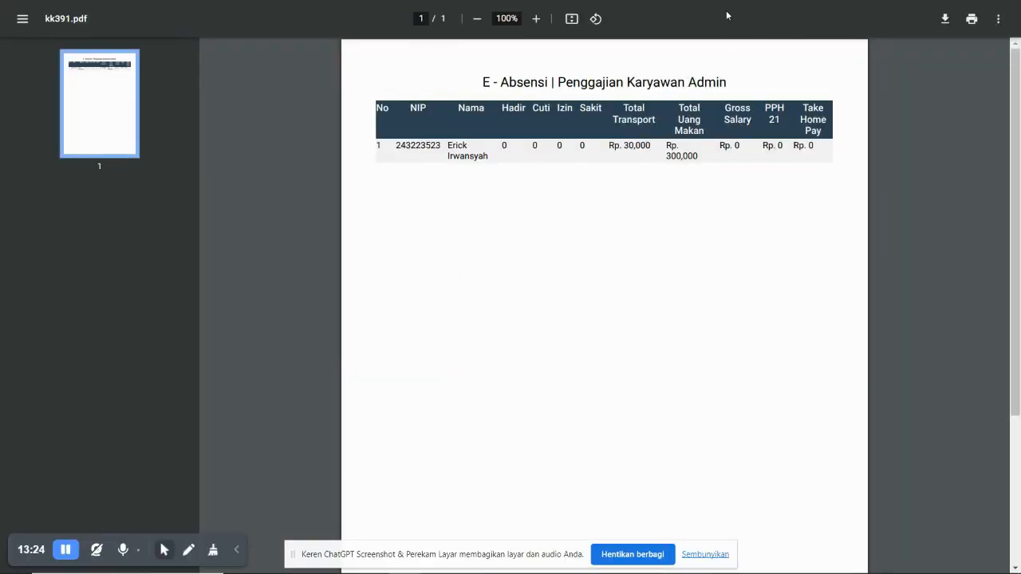
{"action": "key", "text": "F11"}
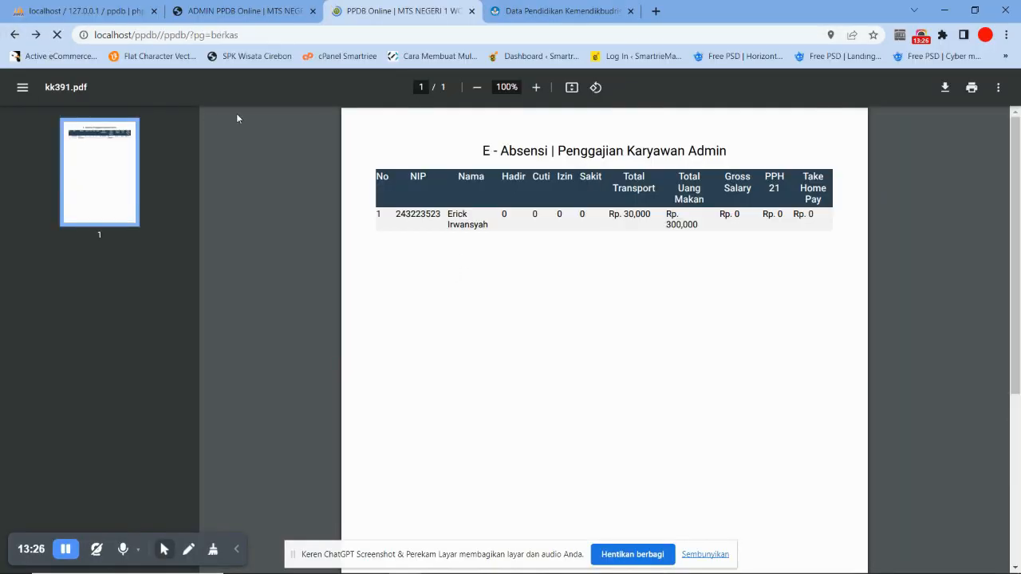
{"action": "key", "text": "F11"}
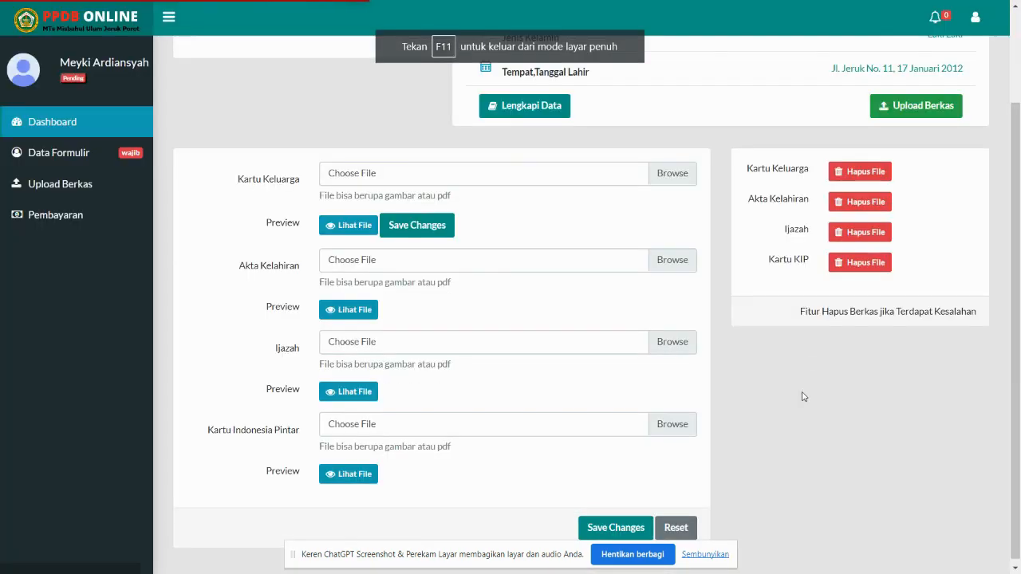
Open the registration form via Lengkapi Data and switch to the Data Ayah section
{"action": "scroll", "coordinate": [860, 228], "scroll_direction": "up", "scroll_amount": 2}
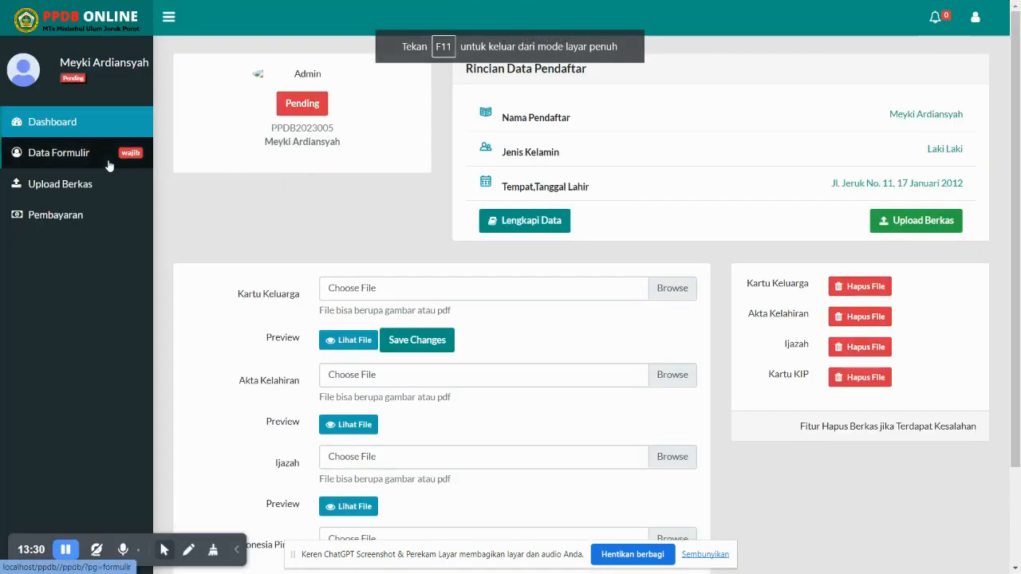
{"action": "left_click", "coordinate": [531, 230]}
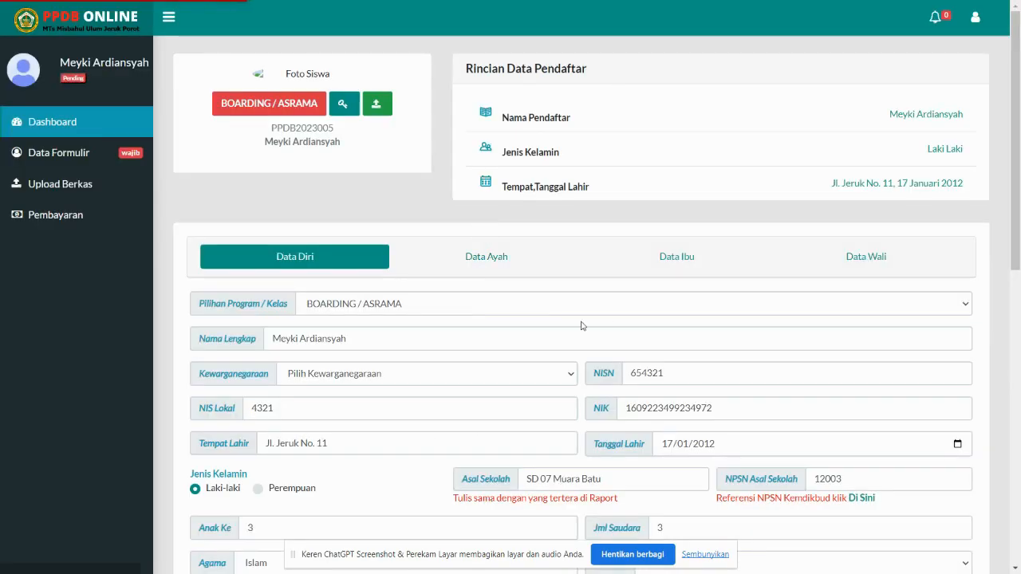
{"action": "left_click", "coordinate": [479, 256]}
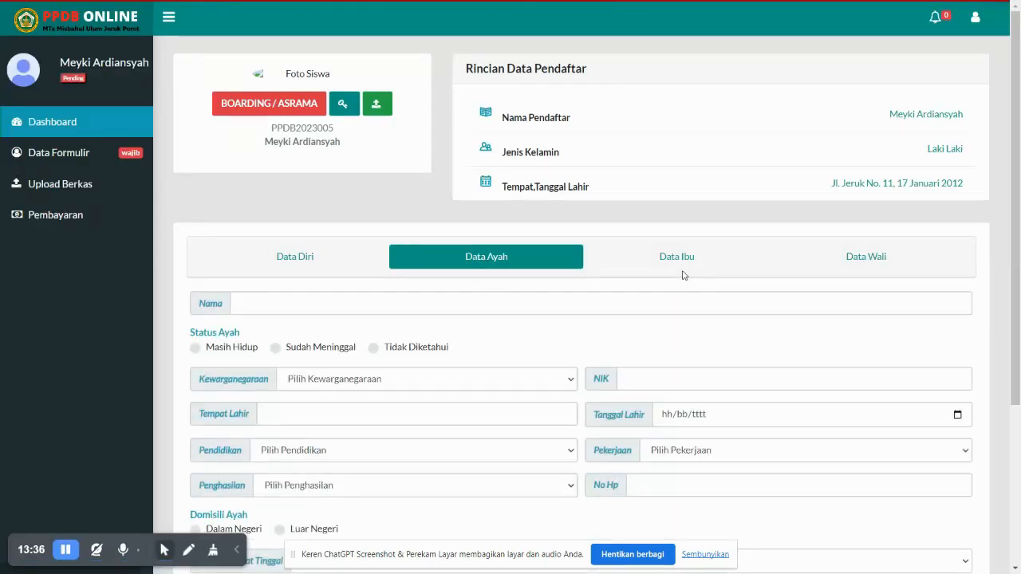
{"action": "left_click", "coordinate": [852, 257]}
{"action": "left_click", "coordinate": [676, 257]}
{"action": "left_click", "coordinate": [506, 261]}
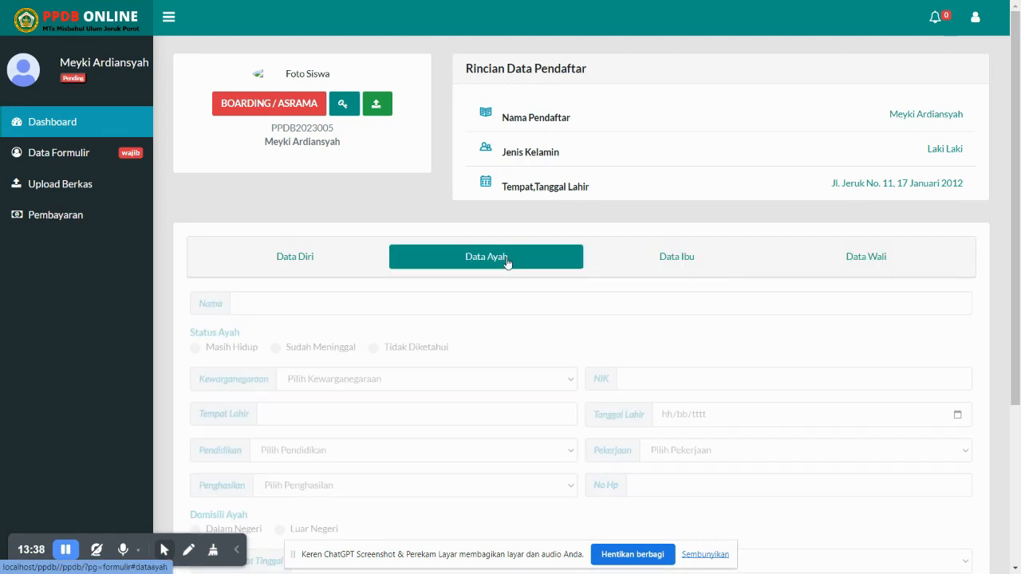
{"action": "scroll", "coordinate": [502, 268], "scroll_direction": "down", "scroll_amount": 3}
{"action": "scroll", "coordinate": [460, 147], "scroll_direction": "up", "scroll_amount": 3}
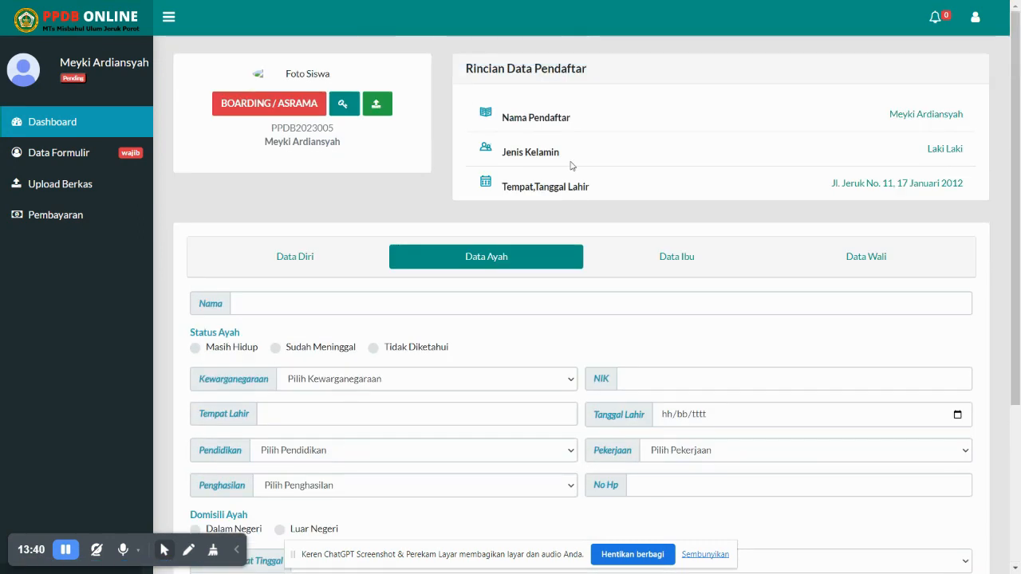
{"action": "scroll", "coordinate": [520, 177], "scroll_direction": "down", "scroll_amount": 2}
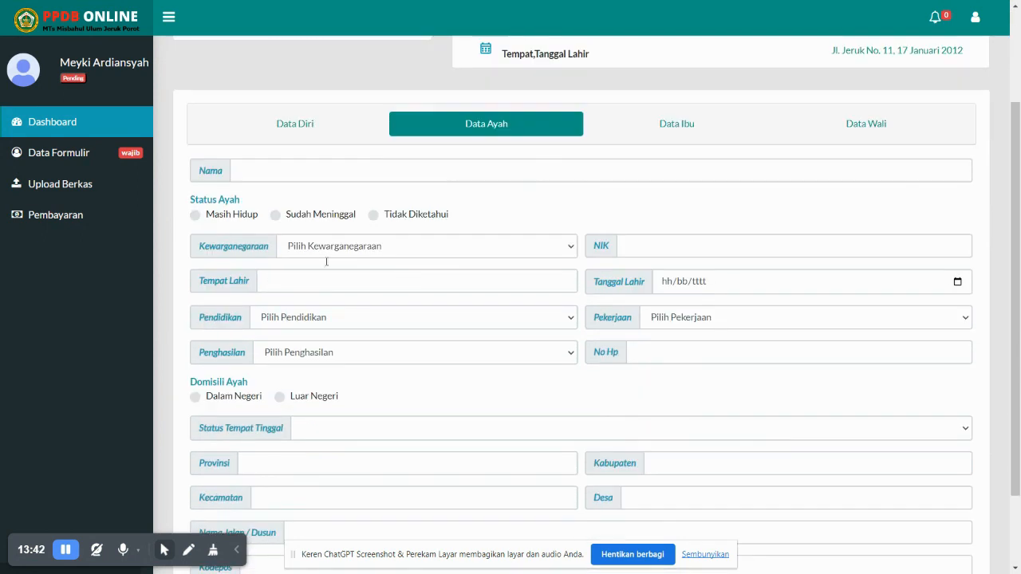
{"action": "scroll", "coordinate": [477, 375], "scroll_direction": "down", "scroll_amount": 1}
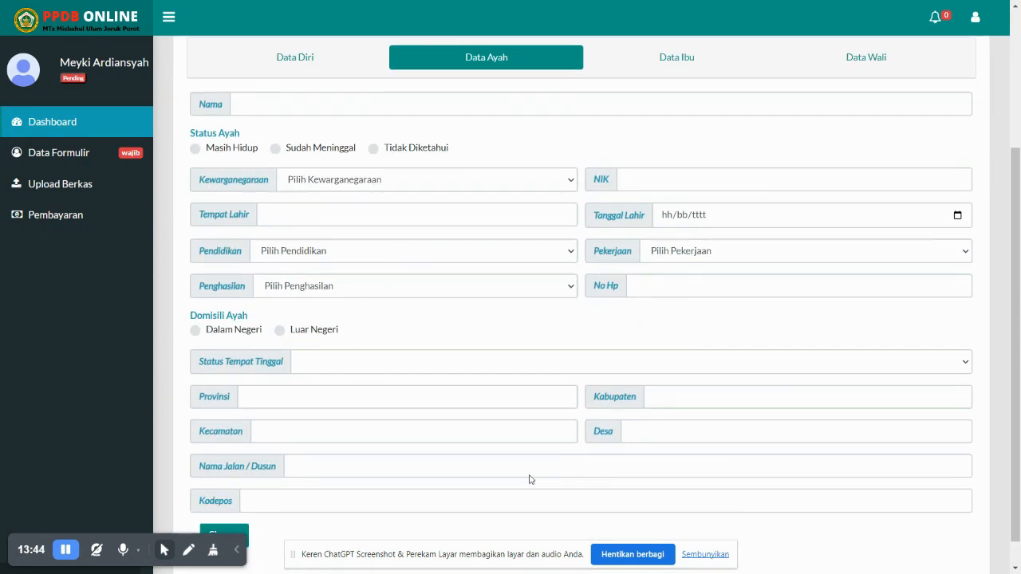
Set the father's Kewarganegaraan to WNI, then recheck the guardian and mother tabs
{"action": "left_click", "coordinate": [507, 170]}
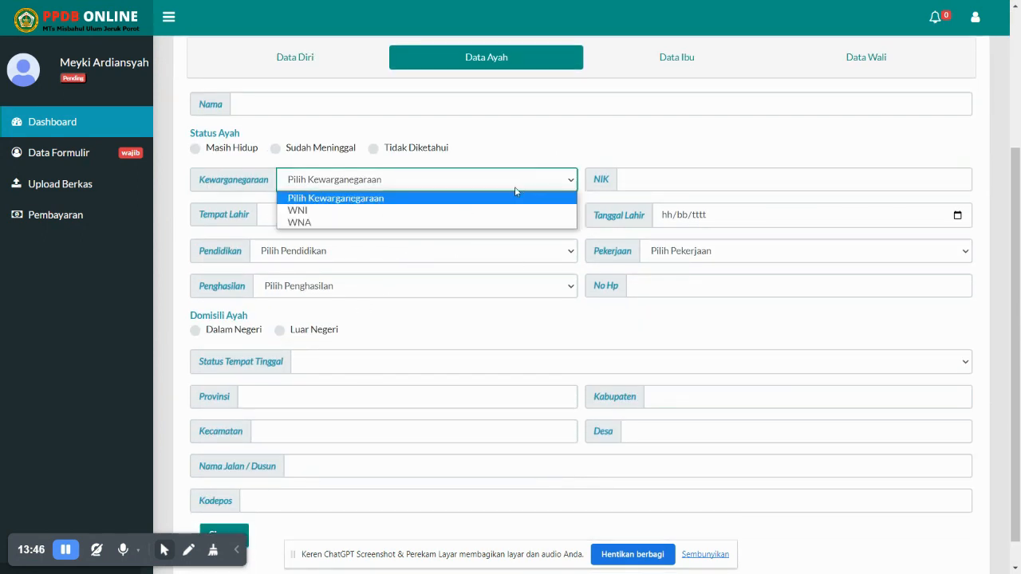
{"action": "left_click", "coordinate": [367, 210]}
{"action": "left_click", "coordinate": [645, 185]}
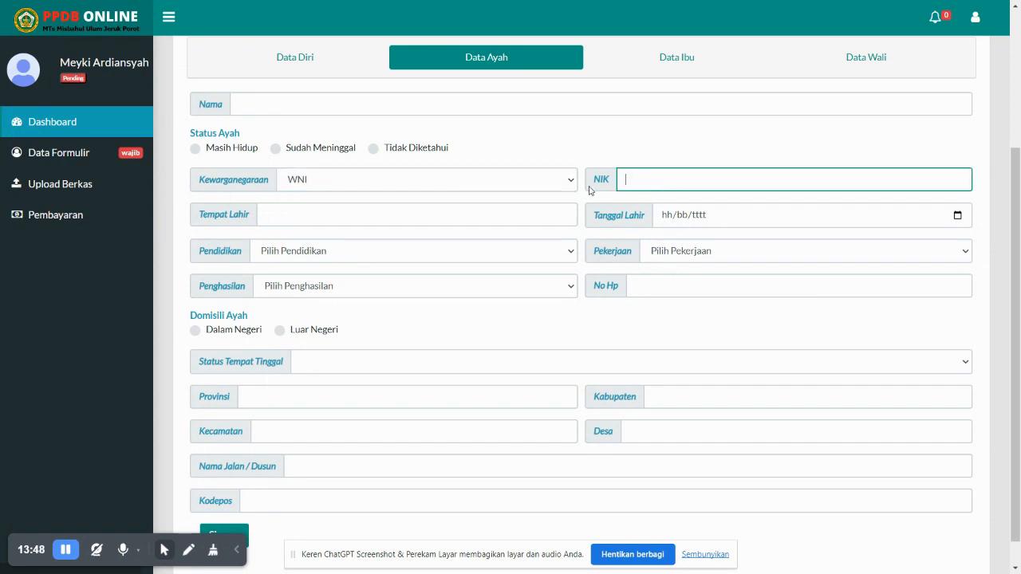
{"action": "scroll", "coordinate": [652, 161], "scroll_direction": "up", "scroll_amount": 3}
{"action": "left_click", "coordinate": [684, 238]}
{"action": "left_click", "coordinate": [866, 266]}
{"action": "left_click", "coordinate": [677, 257]}
{"action": "left_click", "coordinate": [487, 257]}
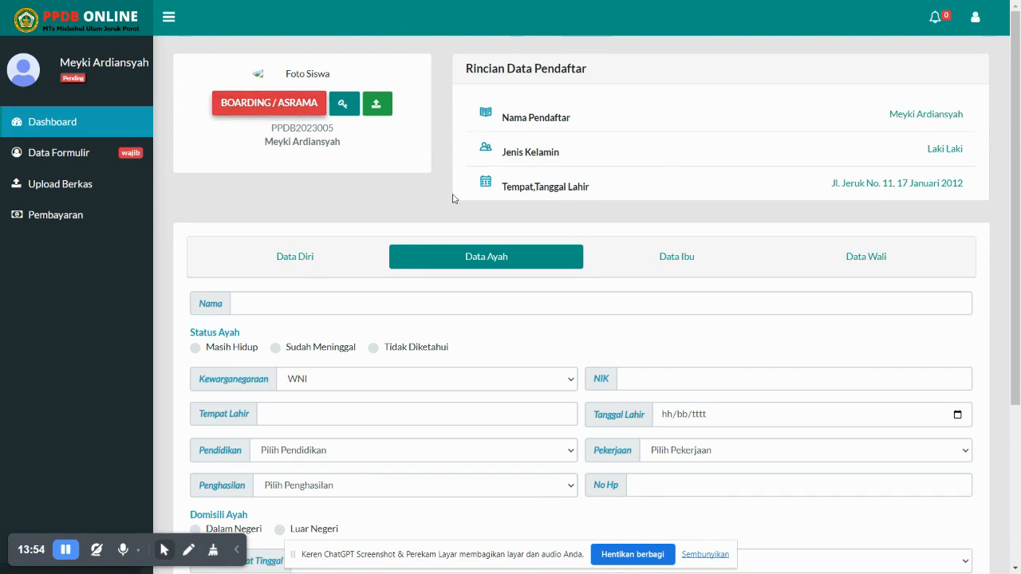
Open the Ubah password dialog and close it without changes
{"action": "left_click", "coordinate": [346, 113]}
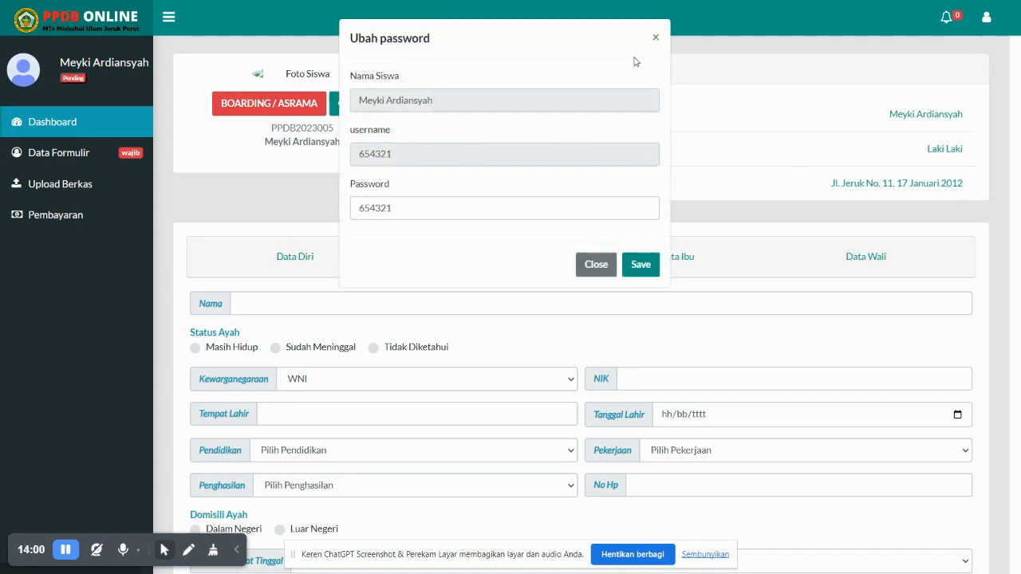
{"action": "left_click", "coordinate": [655, 39]}
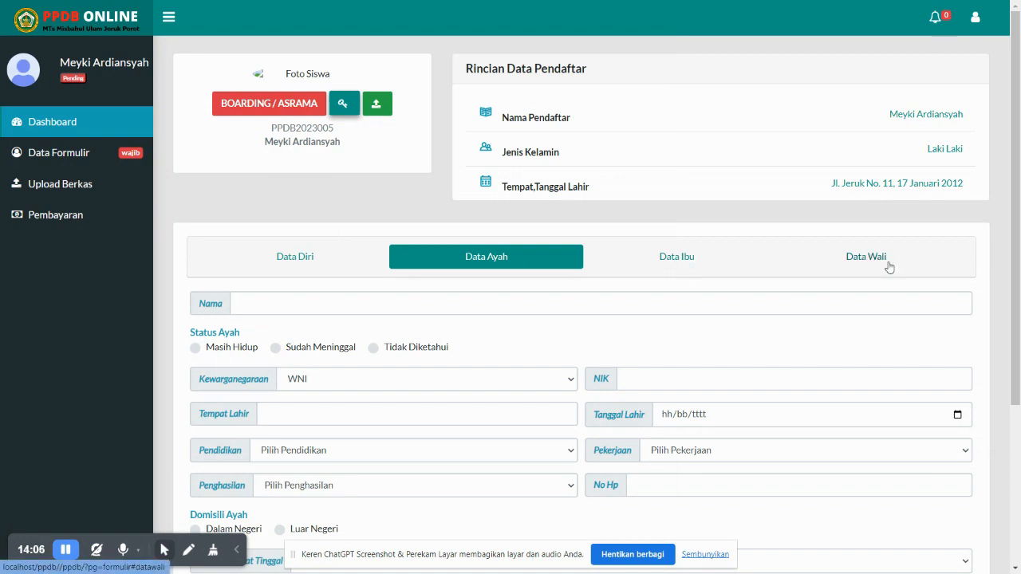
{"action": "scroll", "coordinate": [758, 315], "scroll_direction": "down", "scroll_amount": 1}
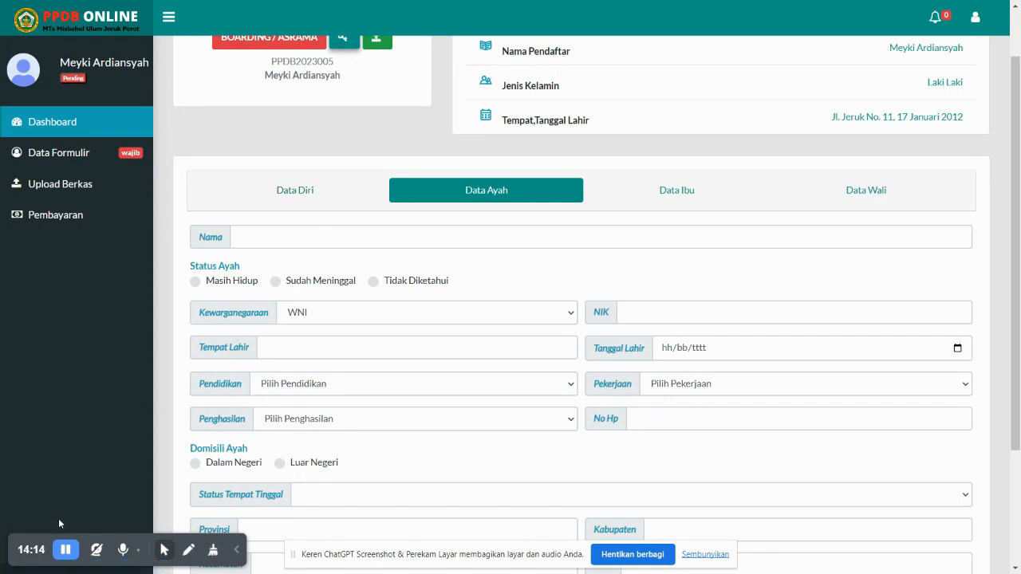
{"action": "left_click", "coordinate": [66, 552]}
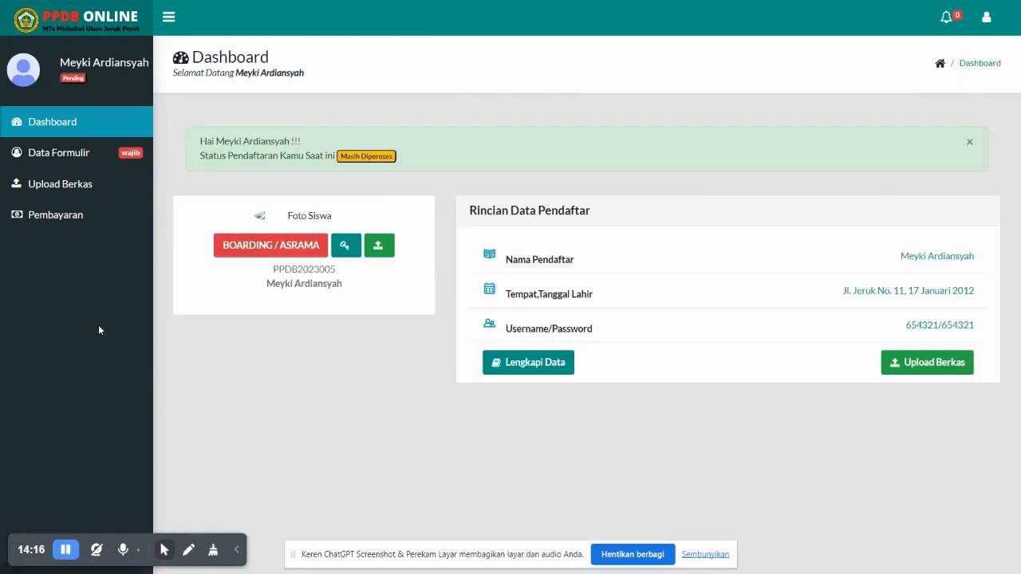
Browse the father, mother and guardian sections of Data Formulir
{"action": "left_click", "coordinate": [83, 155]}
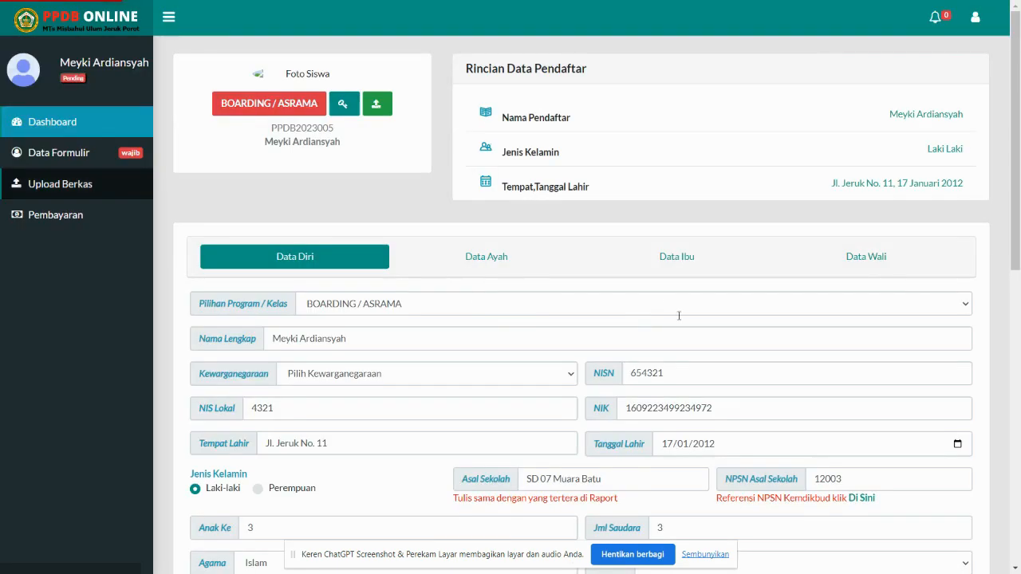
{"action": "left_click", "coordinate": [500, 257]}
{"action": "left_click", "coordinate": [680, 258]}
{"action": "left_click", "coordinate": [854, 261]}
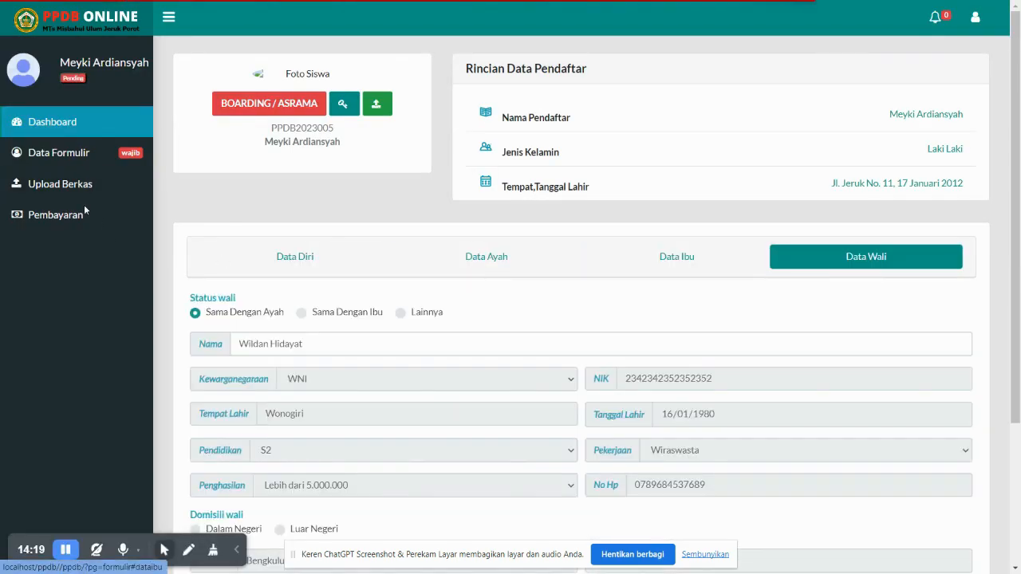
Check the Upload Berkas page, then reopen the registration form on Data Diri
{"action": "left_click", "coordinate": [67, 189]}
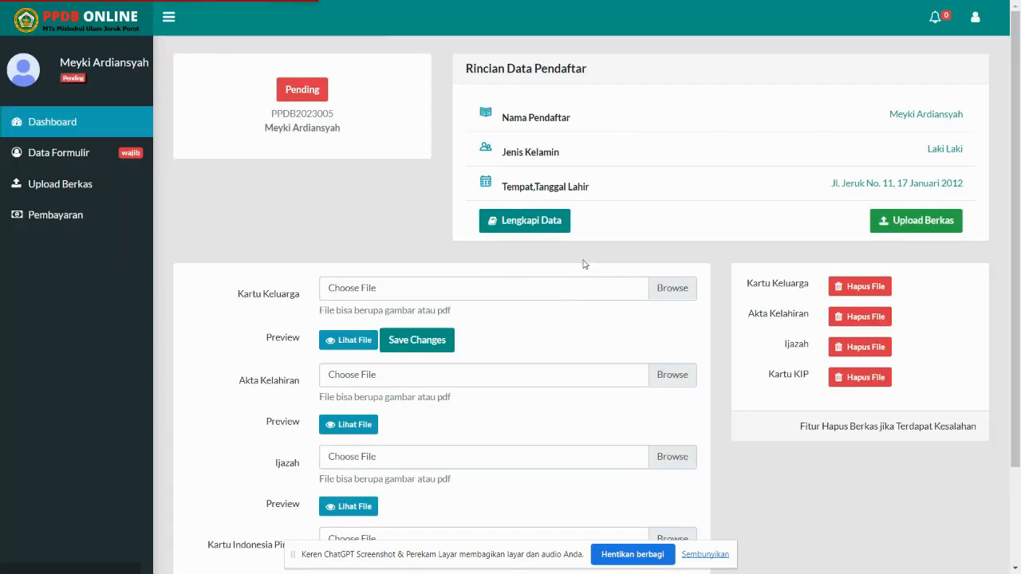
{"action": "left_click", "coordinate": [516, 237]}
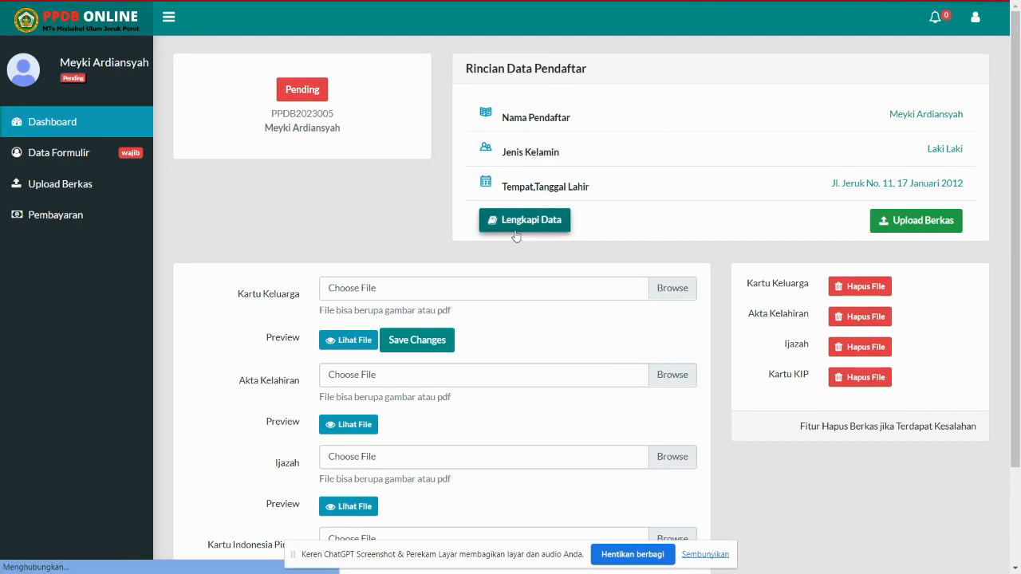
{"action": "scroll", "coordinate": [680, 336], "scroll_direction": "down", "scroll_amount": 10}
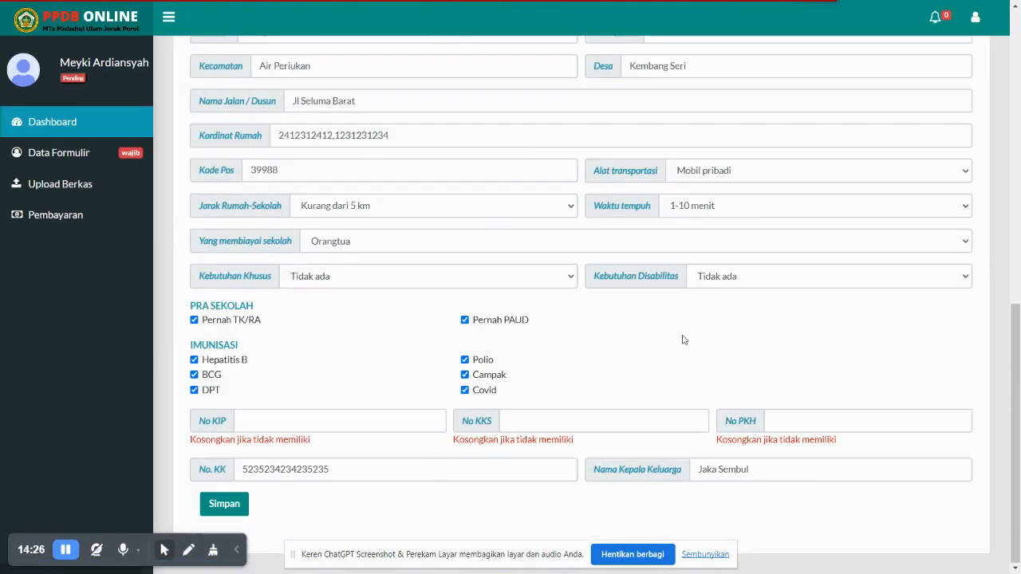
{"action": "scroll", "coordinate": [682, 276], "scroll_direction": "up", "scroll_amount": 8}
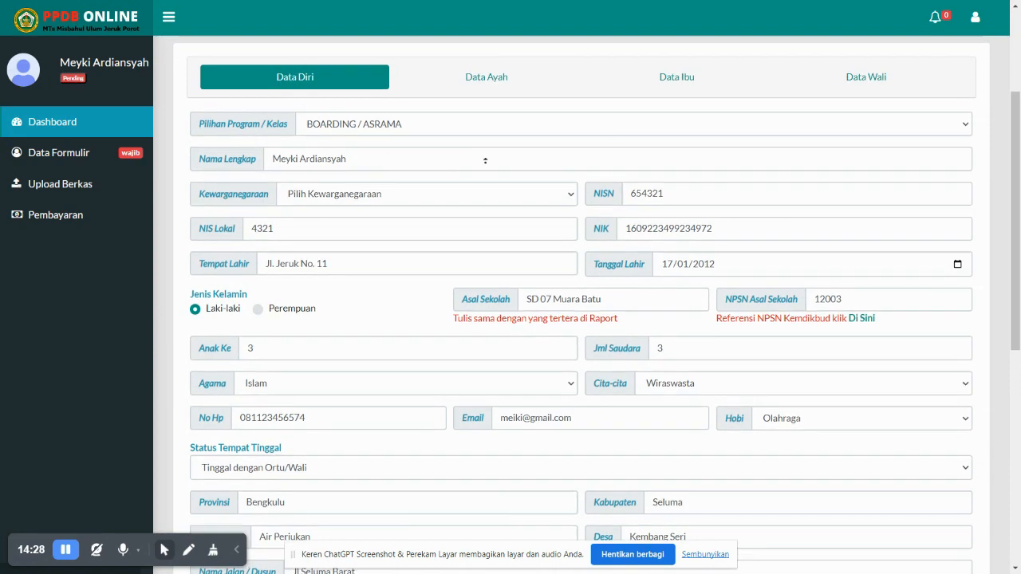
{"action": "scroll", "coordinate": [445, 157], "scroll_direction": "down", "scroll_amount": 1}
{"action": "left_click", "coordinate": [85, 216]}
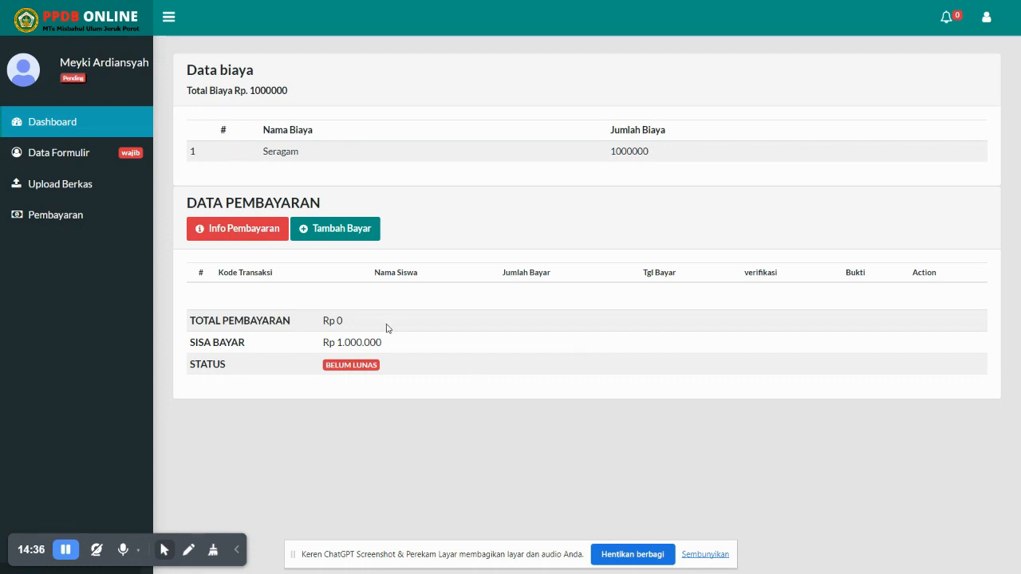
{"action": "double_click", "coordinate": [224, 130]}
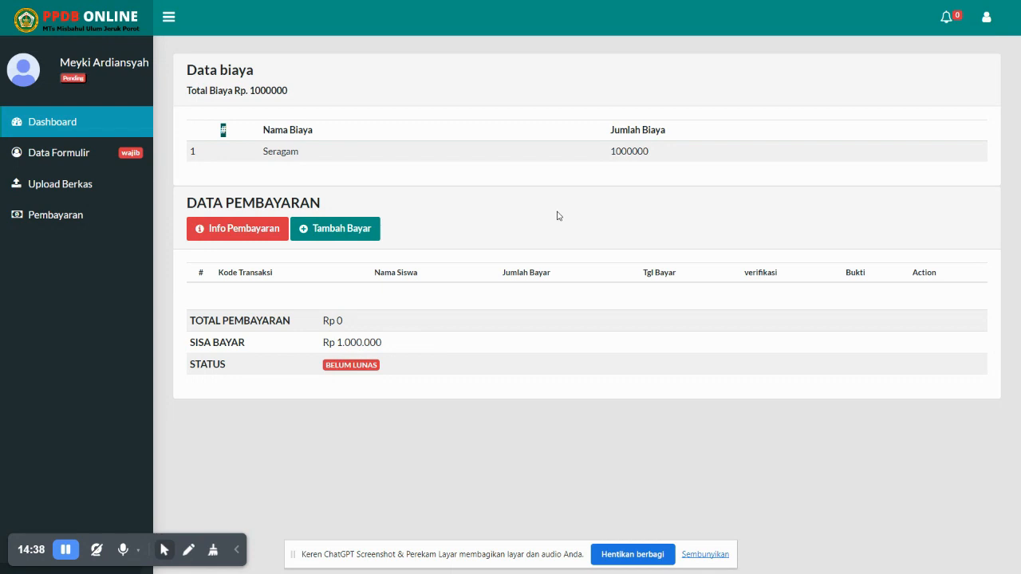
{"action": "left_click_drag", "start_coordinate": [626, 150], "coordinate": [632, 151]}
{"action": "left_click", "coordinate": [201, 229]}
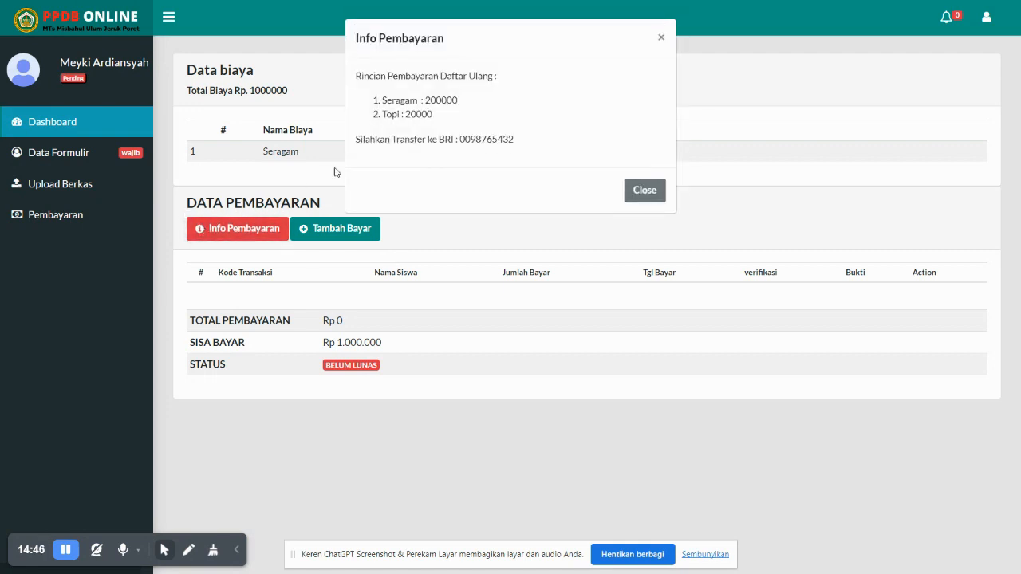
{"action": "left_click_drag", "start_coordinate": [525, 141], "coordinate": [424, 134]}
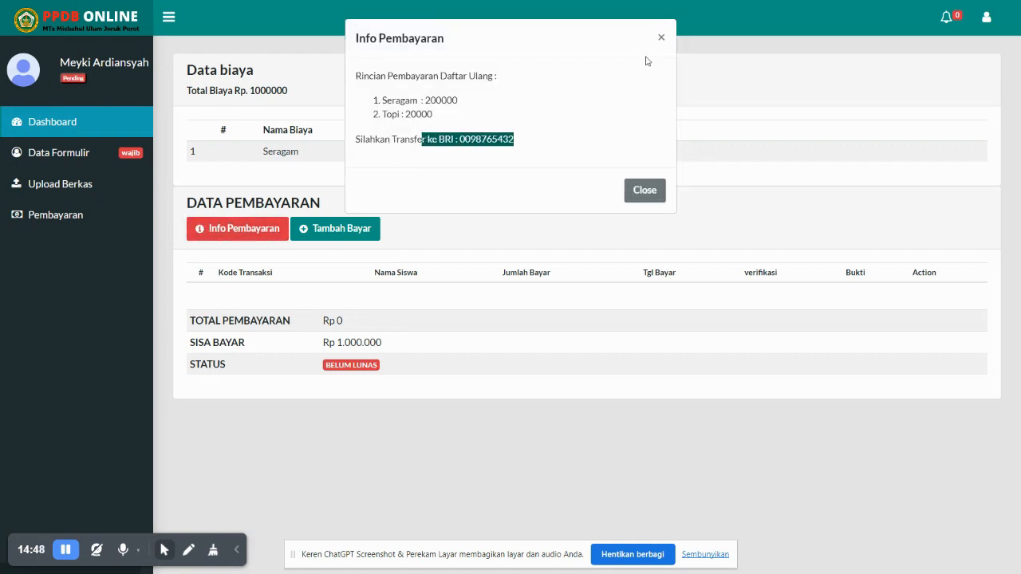
{"action": "left_click", "coordinate": [662, 38]}
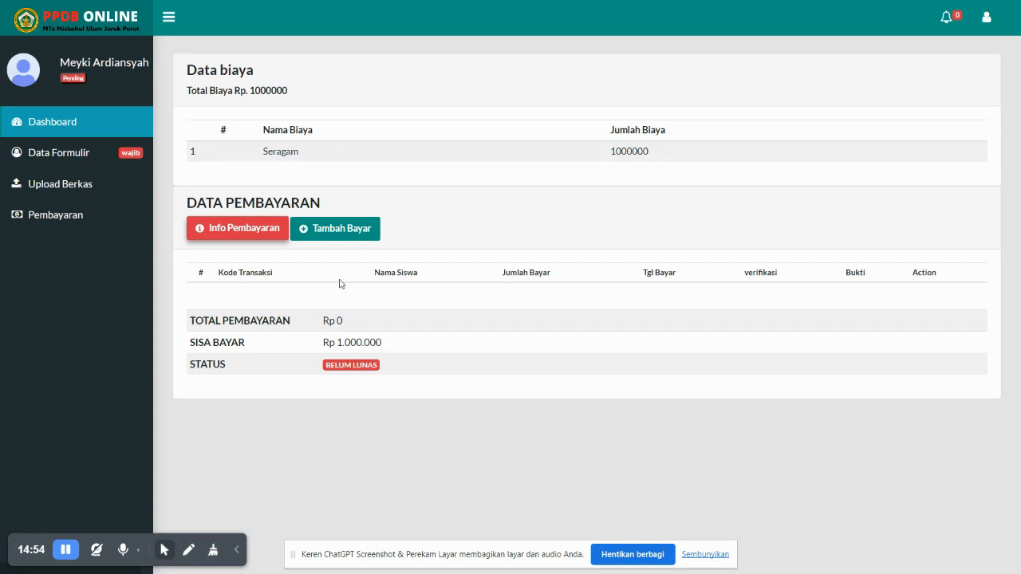
{"action": "left_click", "coordinate": [246, 235]}
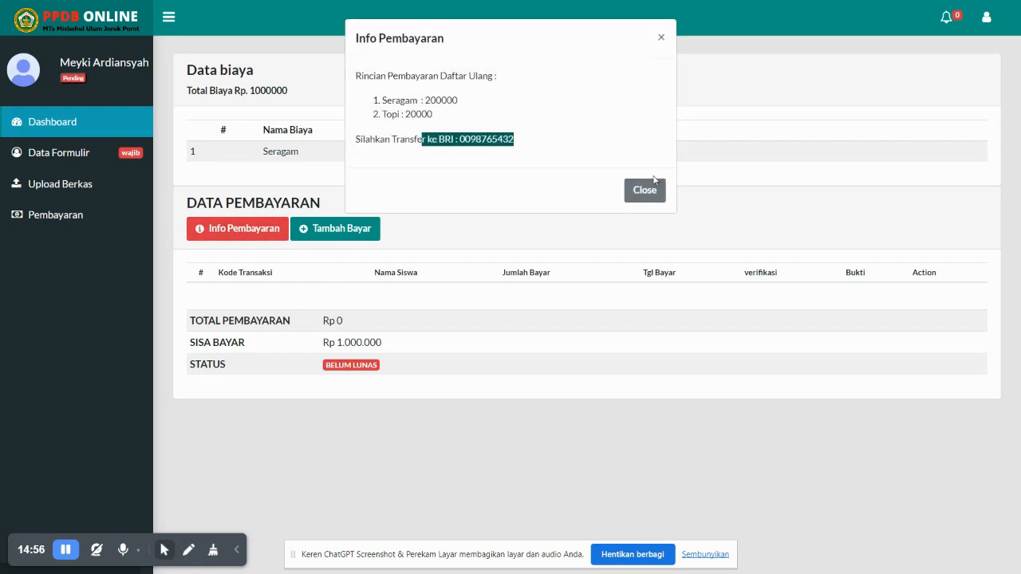
{"action": "left_click", "coordinate": [581, 225]}
{"action": "left_click_drag", "start_coordinate": [405, 349], "coordinate": [311, 346]}
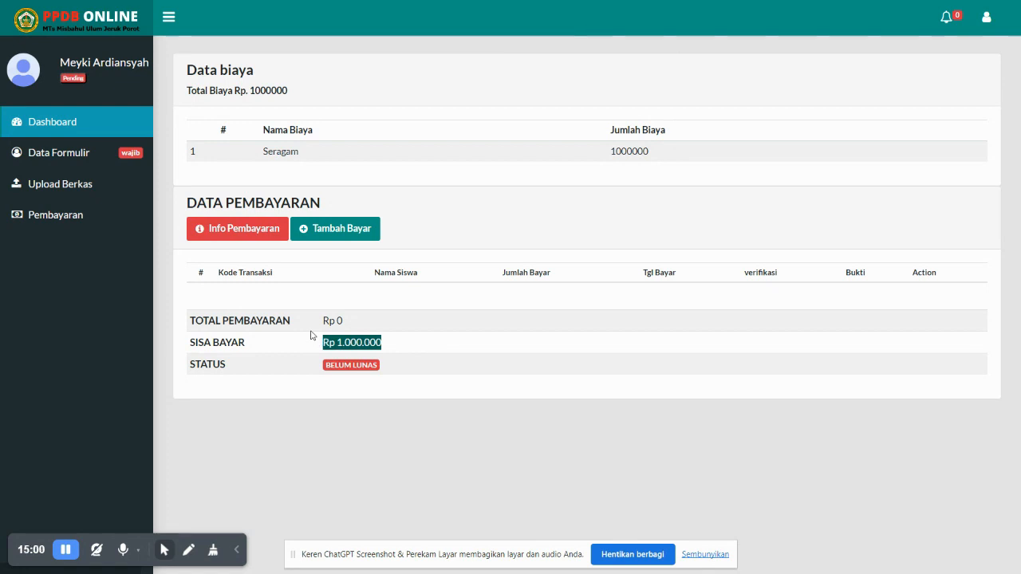
{"action": "left_click", "coordinate": [343, 231]}
{"action": "left_click", "coordinate": [603, 273]}
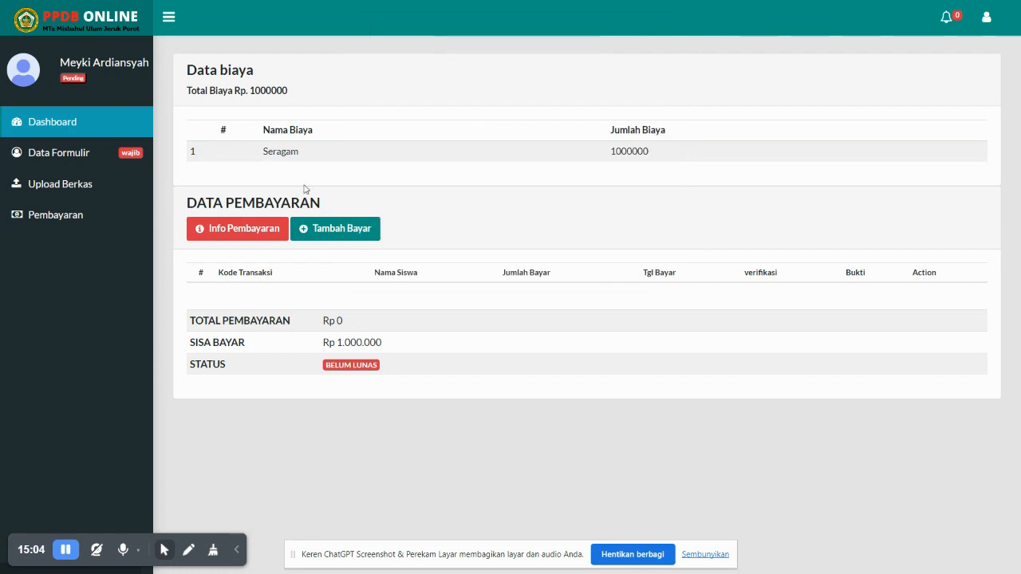
{"action": "left_click_drag", "start_coordinate": [175, 204], "coordinate": [812, 383]}
{"action": "left_click", "coordinate": [811, 385]}
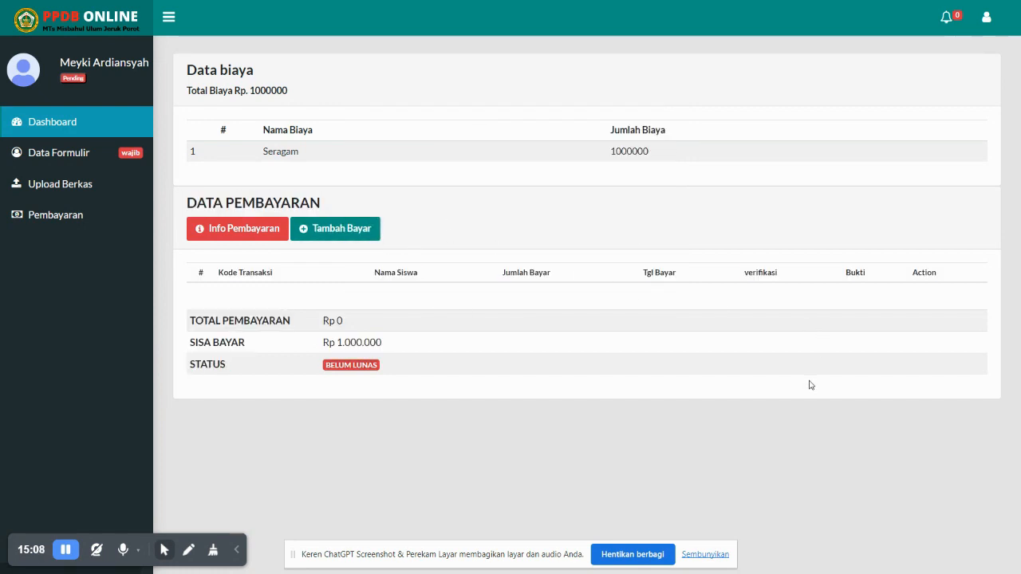
{"action": "left_click_drag", "start_coordinate": [651, 151], "coordinate": [630, 164]}
{"action": "left_click", "coordinate": [631, 165]}
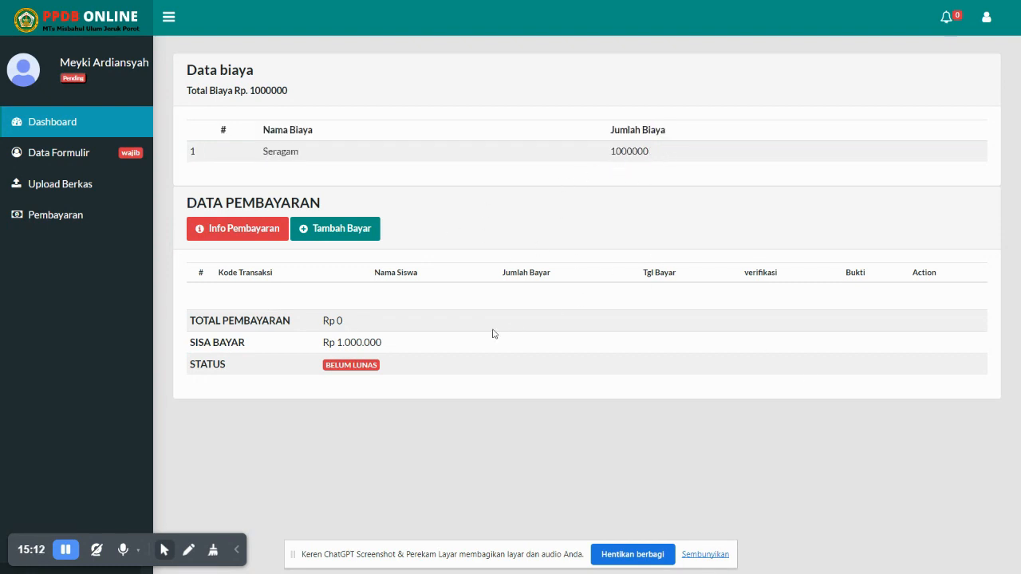
{"action": "left_click_drag", "start_coordinate": [184, 313], "coordinate": [628, 391]}
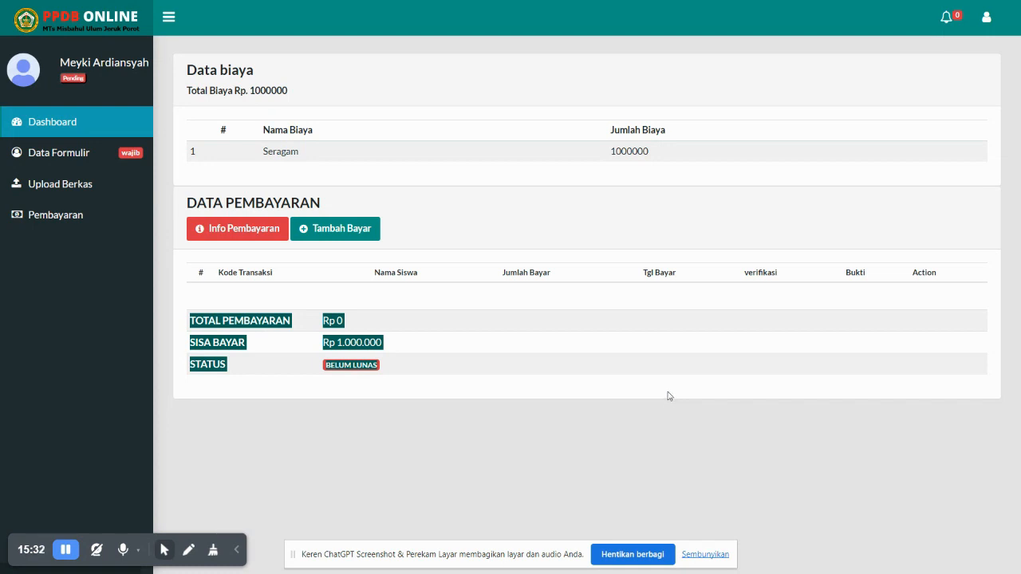
Add a 1000000 payment dated 17/07/2023 with momoy catering (1).png as proof, and save it
{"action": "left_click", "coordinate": [361, 229]}
{"action": "left_click", "coordinate": [424, 103]}
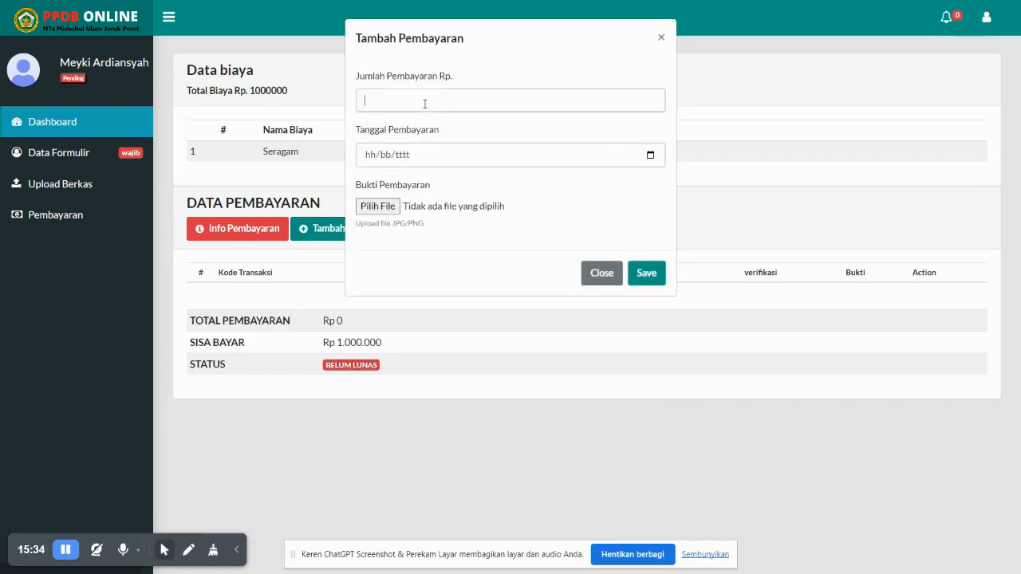
{"action": "type", "text": "100000"}
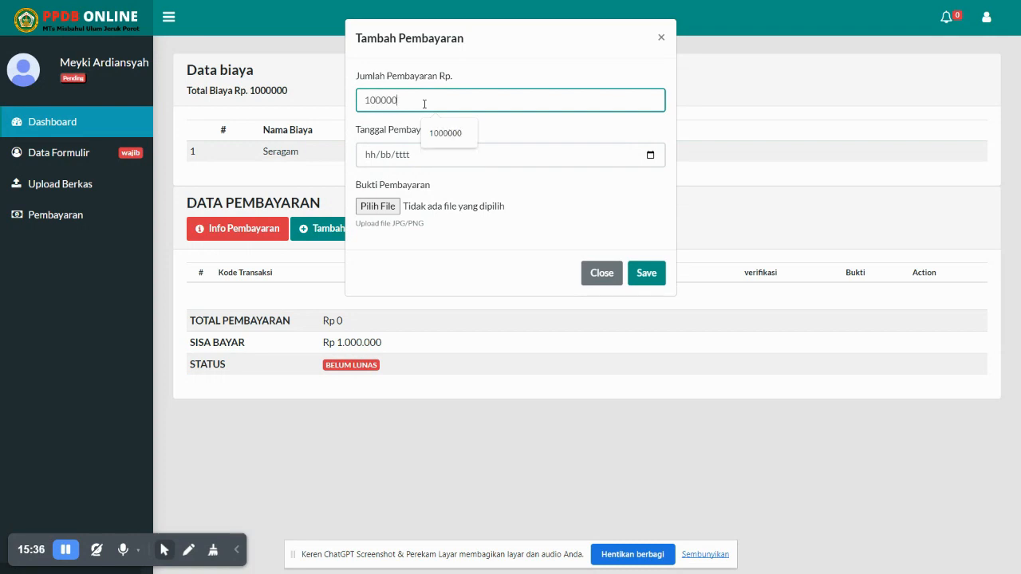
{"action": "type", "text": "0"}
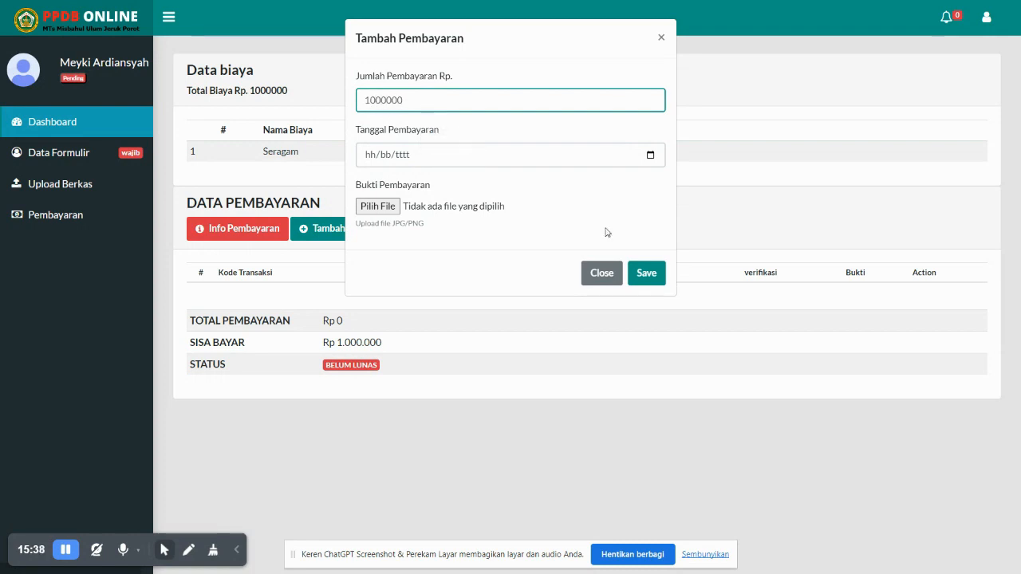
{"action": "left_click", "coordinate": [650, 155]}
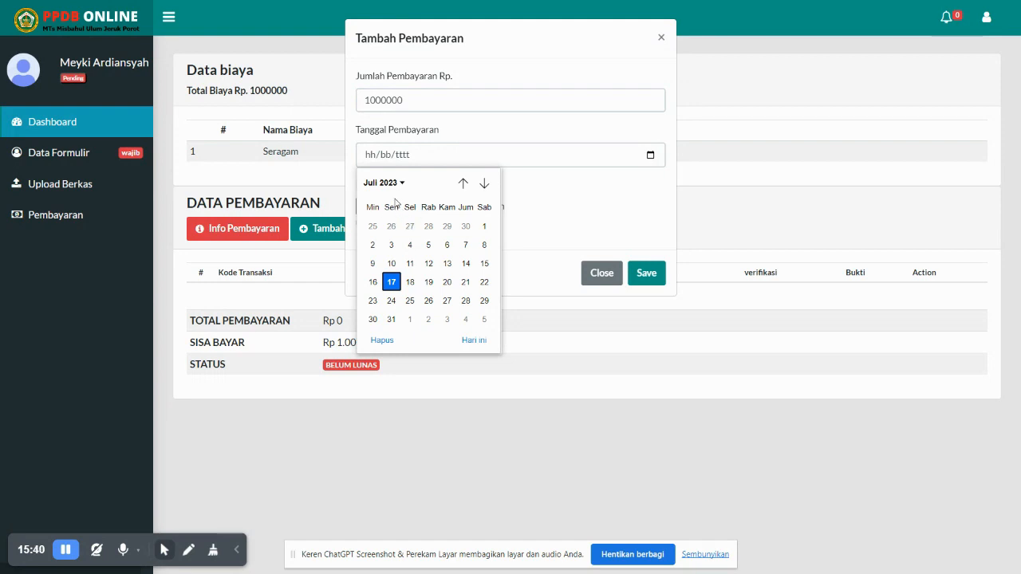
{"action": "left_click", "coordinate": [393, 281]}
{"action": "left_click", "coordinate": [375, 209]}
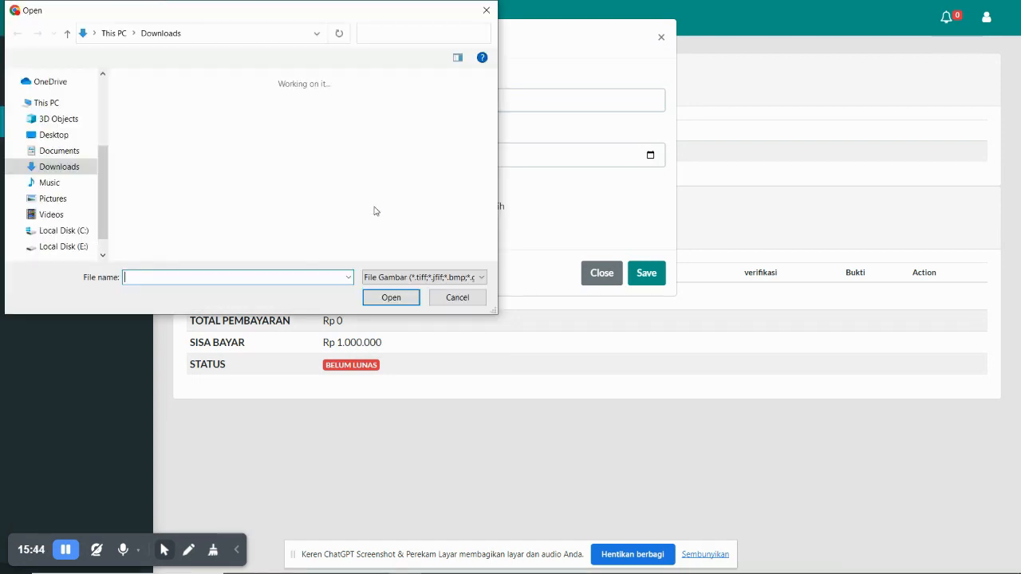
{"action": "scroll", "coordinate": [258, 175], "scroll_direction": "up", "scroll_amount": 3}
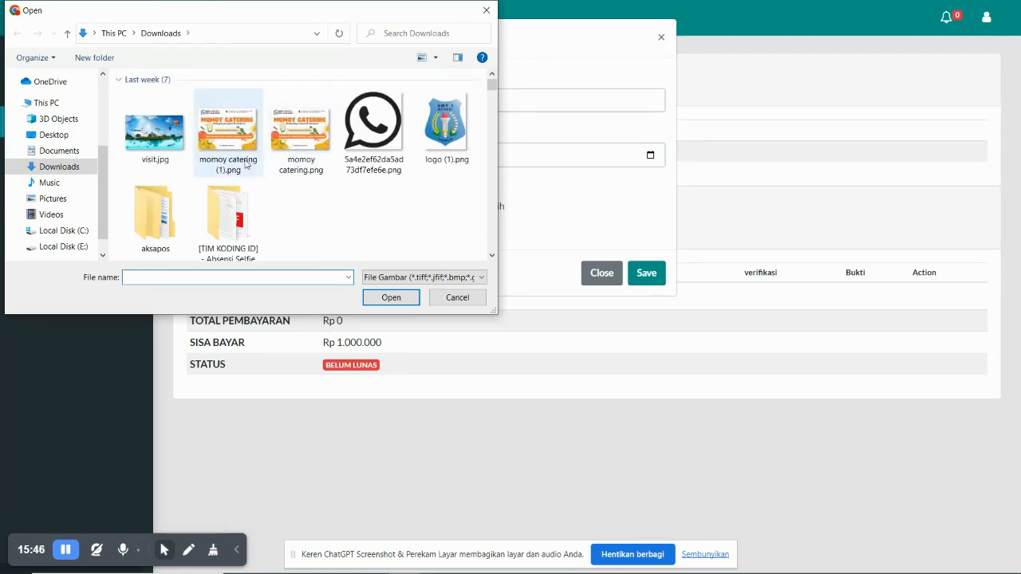
{"action": "double_click", "coordinate": [220, 151]}
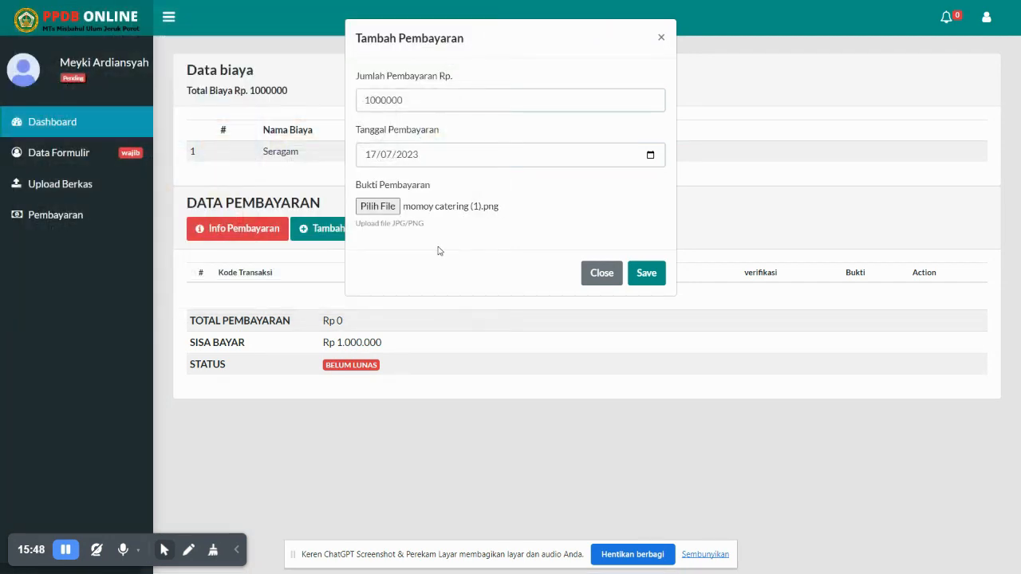
{"action": "left_click", "coordinate": [634, 273]}
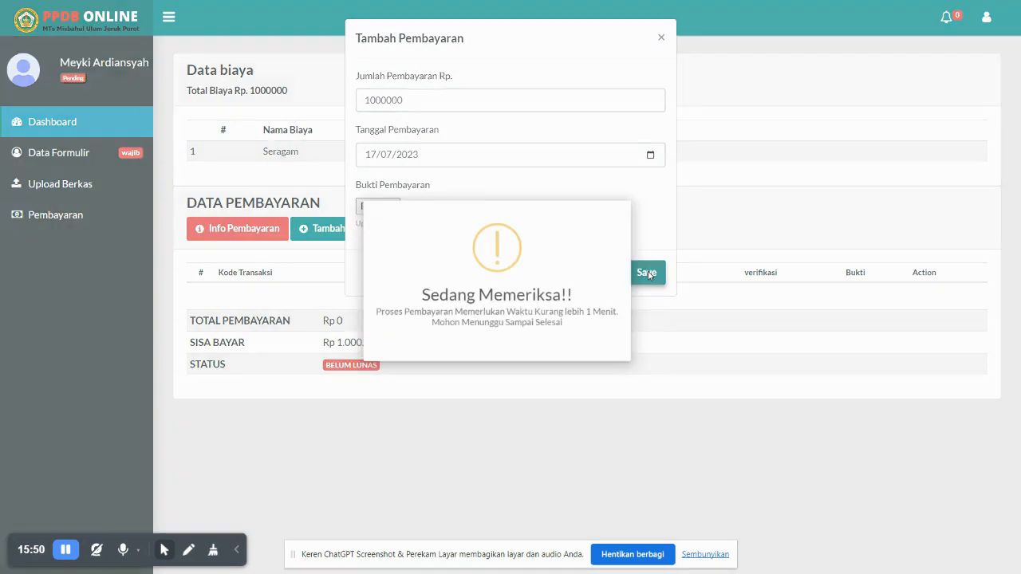
{"action": "left_click", "coordinate": [513, 361]}
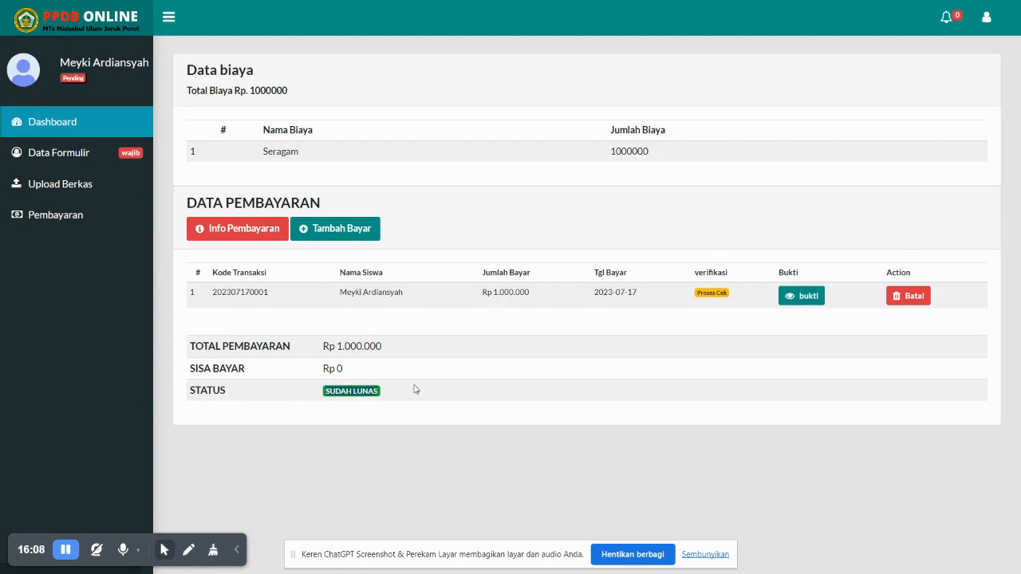
Highlight the Proses Cek status, payment totals and SUDAH LUNAS badge to review them
{"action": "left_click_drag", "start_coordinate": [699, 291], "coordinate": [737, 296]}
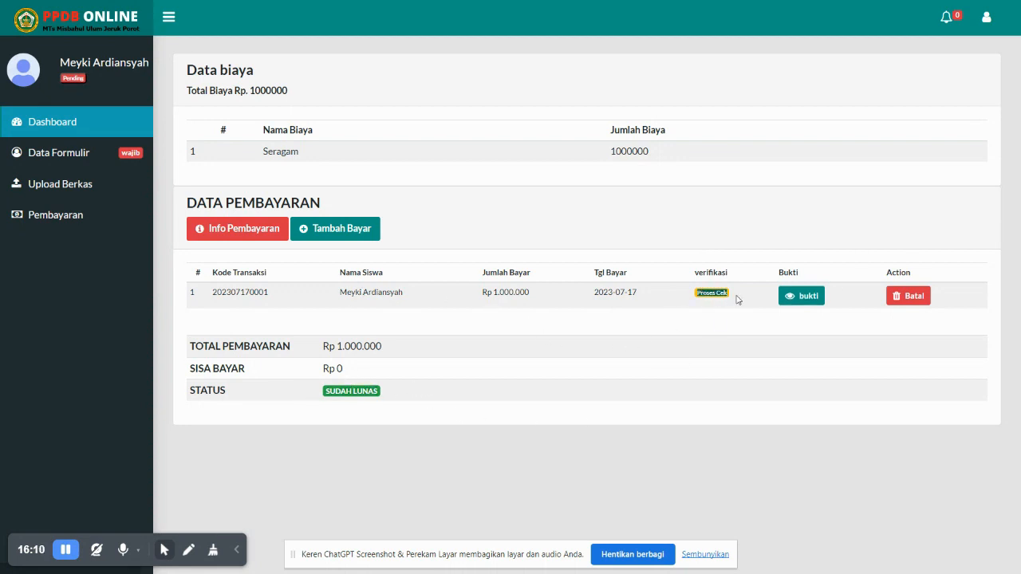
{"action": "left_click", "coordinate": [584, 334]}
{"action": "left_click_drag", "start_coordinate": [183, 386], "coordinate": [434, 384]}
{"action": "left_click", "coordinate": [434, 384]}
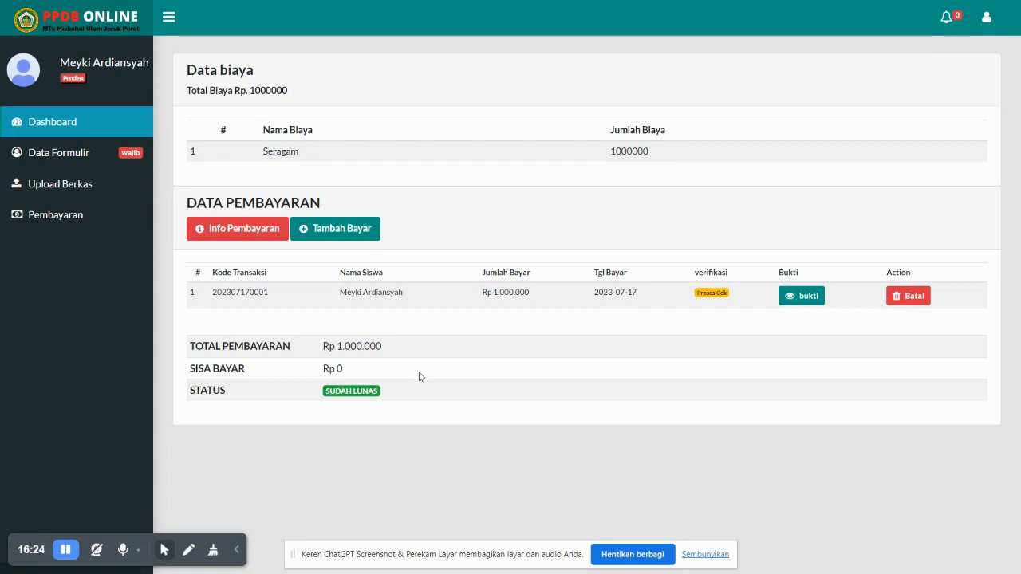
{"action": "left_click_drag", "start_coordinate": [383, 392], "coordinate": [322, 396]}
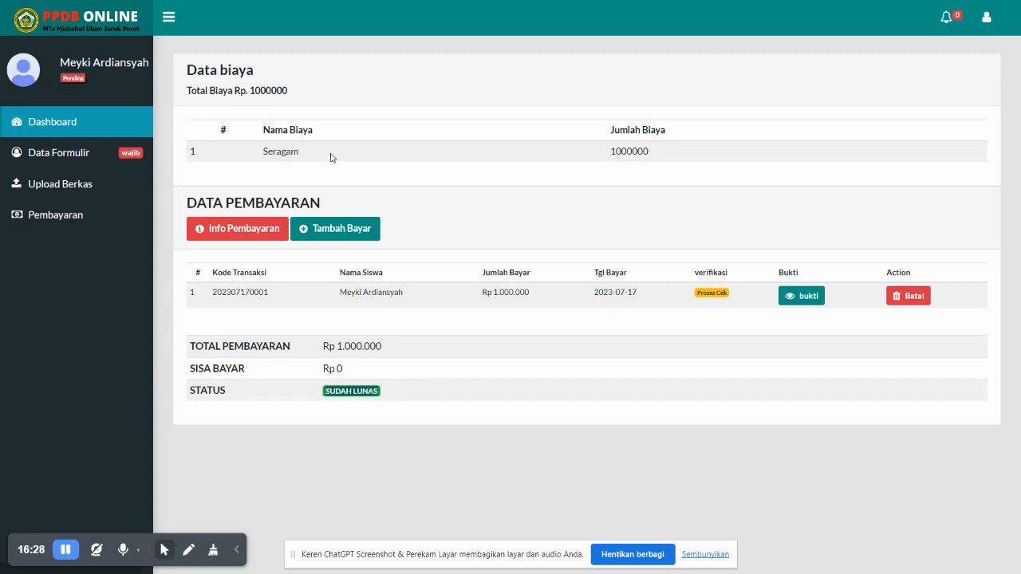
{"action": "left_click", "coordinate": [276, 395]}
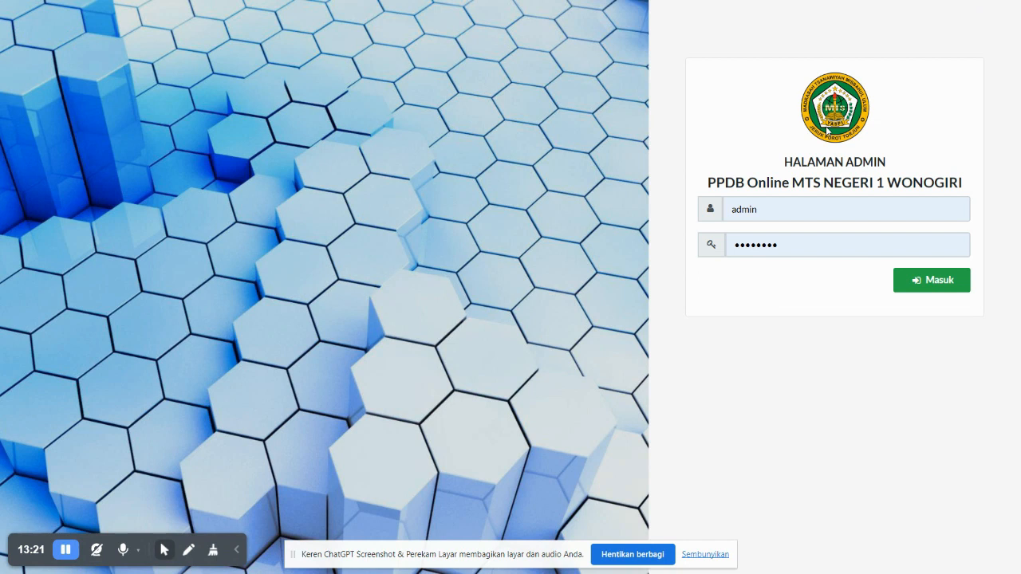
Log in as admin, dismiss Chrome's password warning, and browse the address, contact and headmaster tabs
{"action": "left_click", "coordinate": [940, 286]}
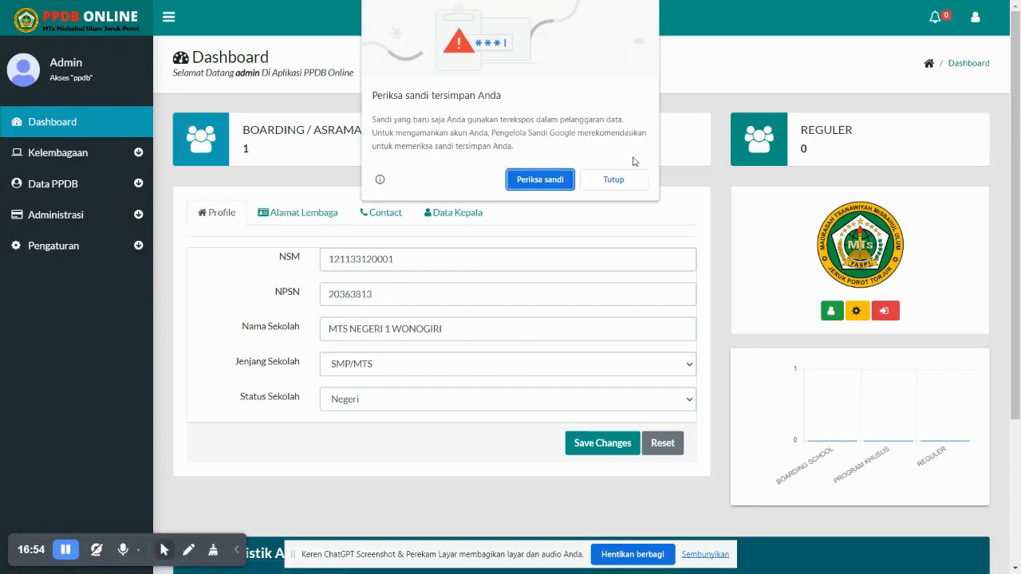
{"action": "left_click", "coordinate": [616, 177]}
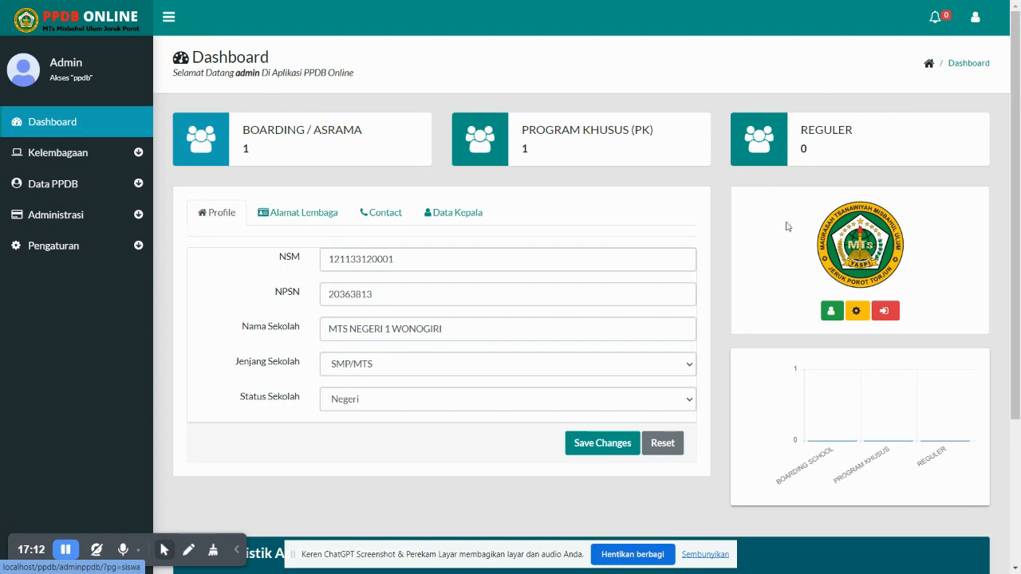
{"action": "left_click", "coordinate": [275, 214]}
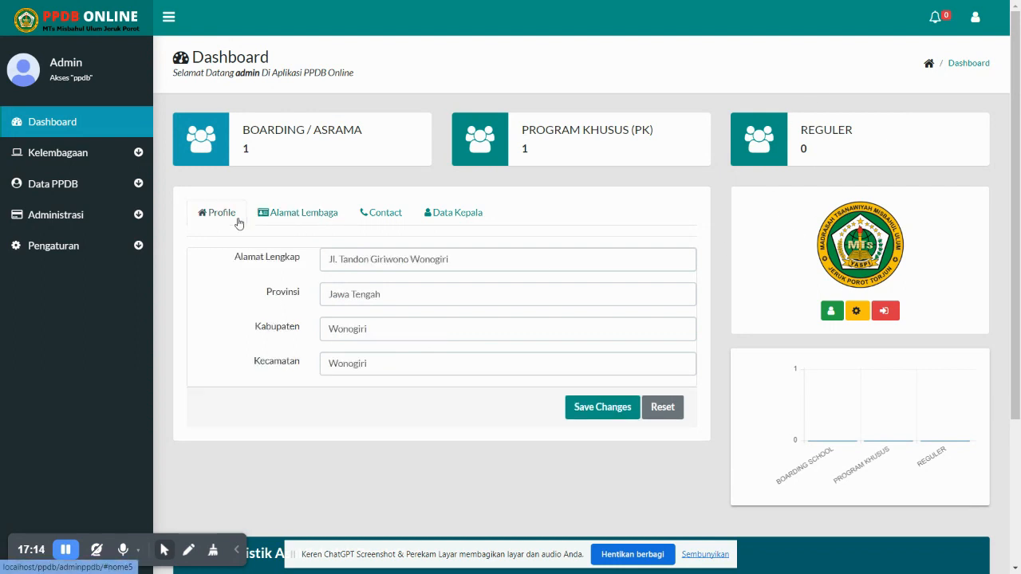
{"action": "left_click", "coordinate": [236, 218]}
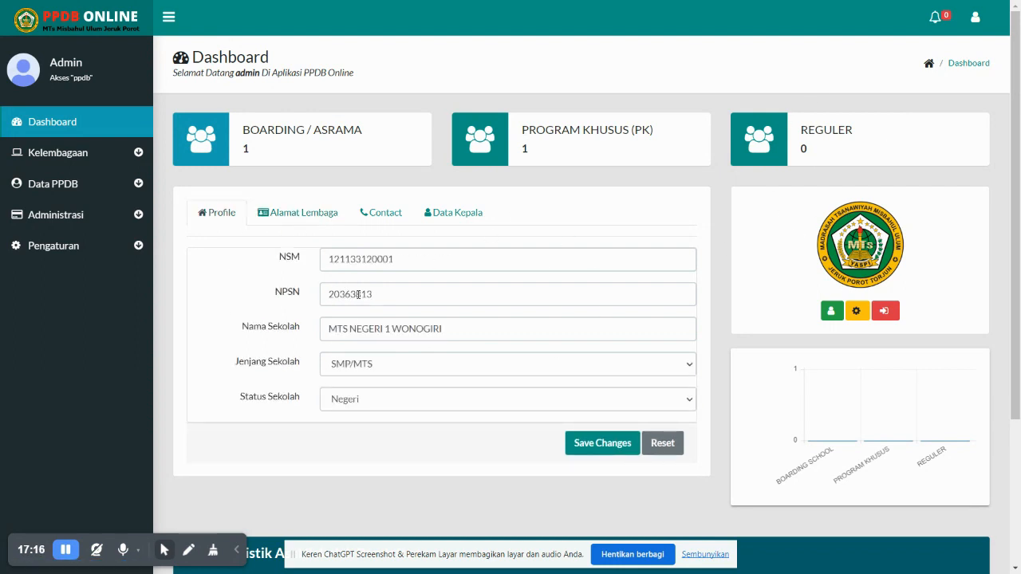
{"action": "left_click", "coordinate": [307, 216]}
{"action": "left_click", "coordinate": [372, 221]}
{"action": "left_click", "coordinate": [460, 220]}
{"action": "left_click", "coordinate": [237, 219]}
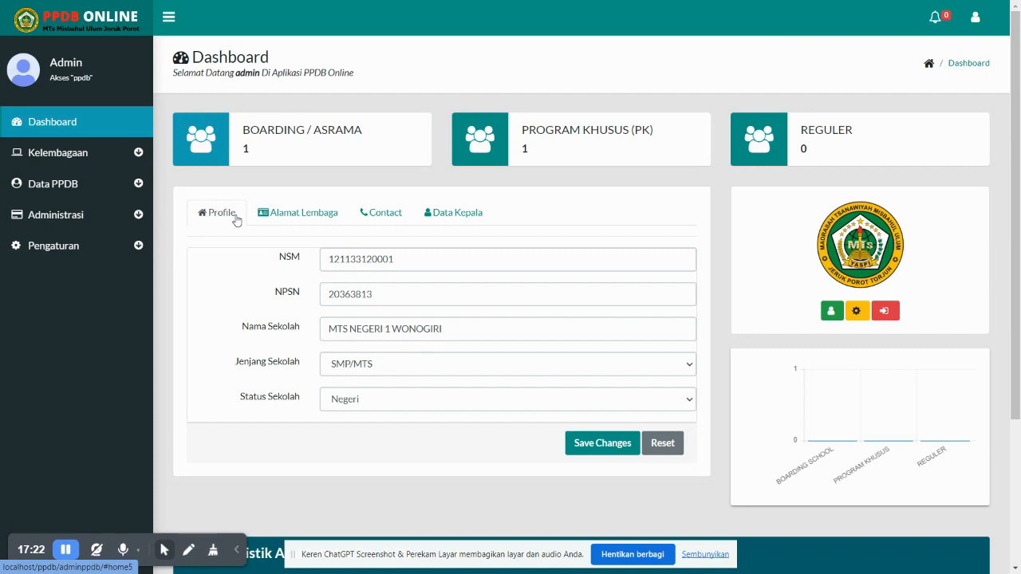
Look through the PPDB settings, institution profile and user data pages
{"action": "left_click", "coordinate": [847, 318]}
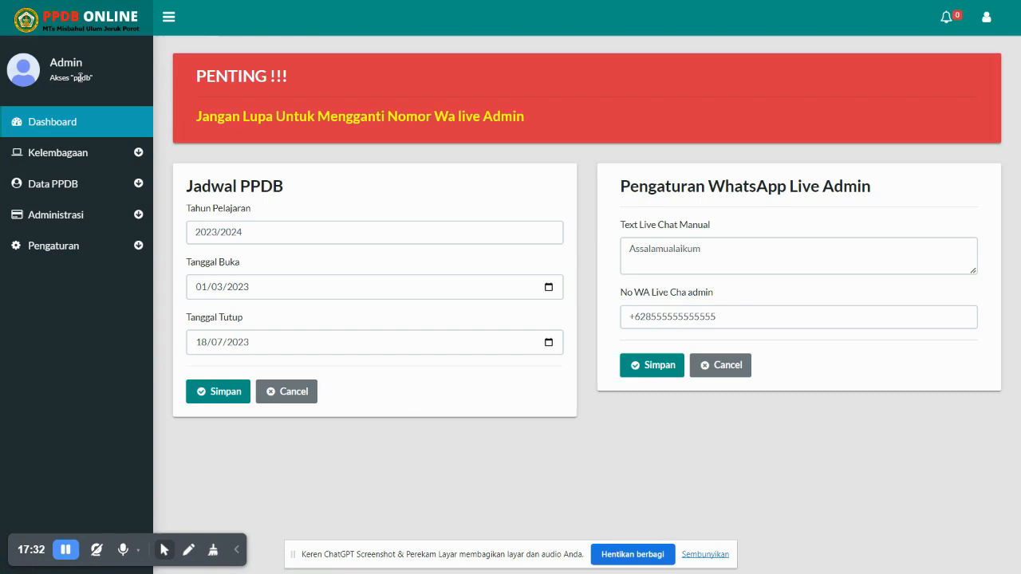
{"action": "left_click", "coordinate": [98, 125]}
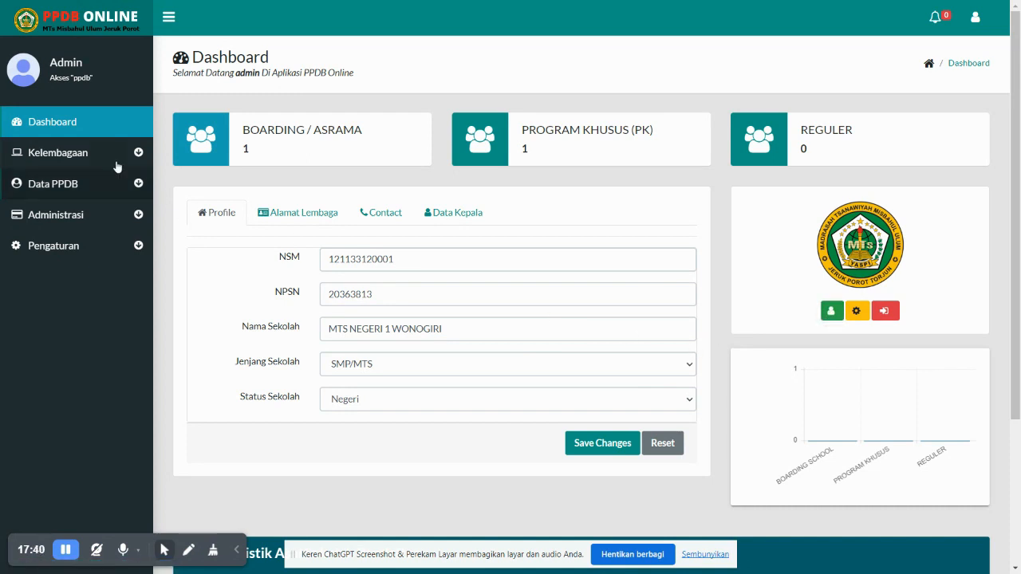
{"action": "left_click", "coordinate": [55, 166]}
{"action": "left_click", "coordinate": [57, 175]}
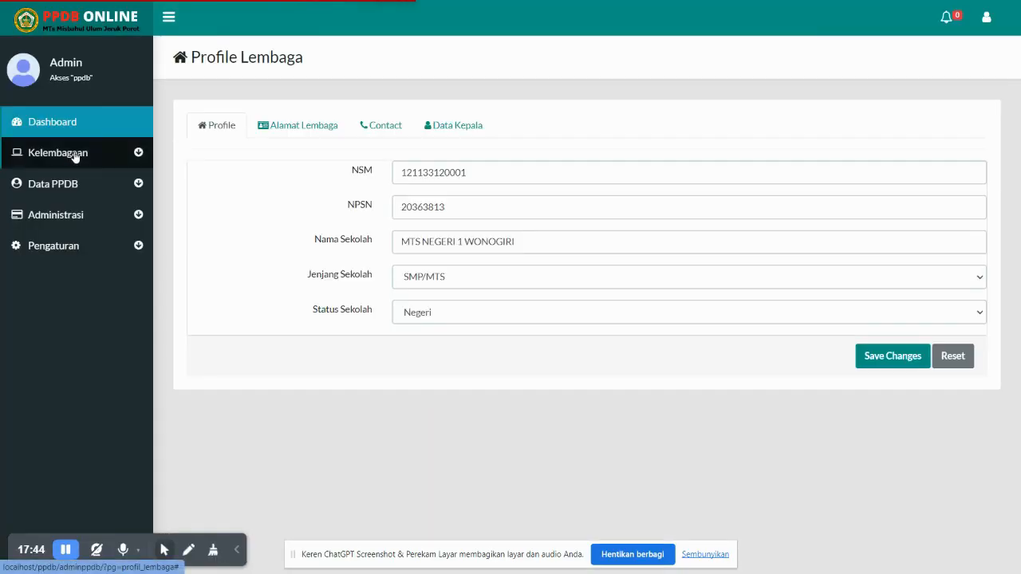
{"action": "left_click", "coordinate": [76, 153]}
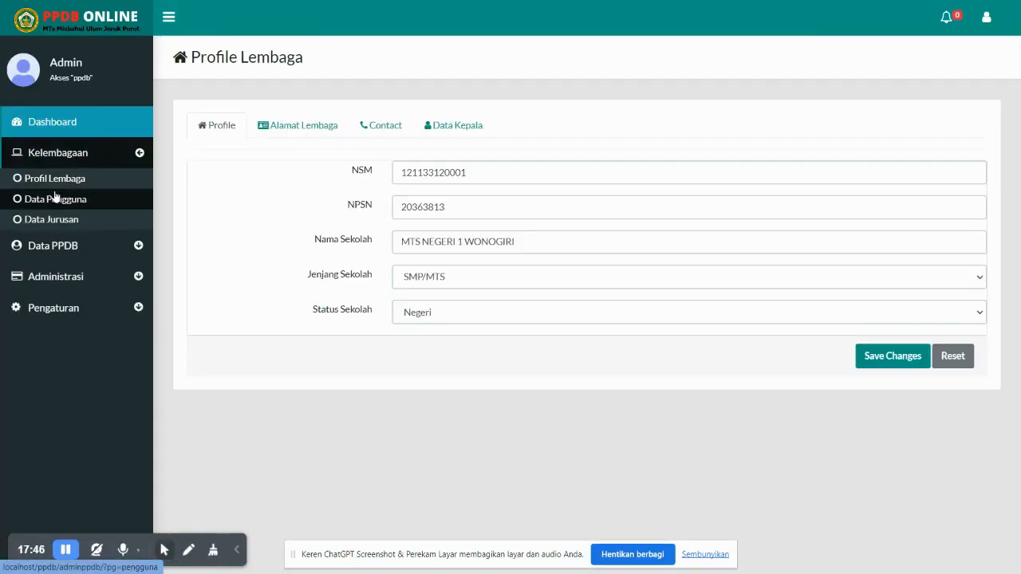
{"action": "left_click", "coordinate": [55, 198]}
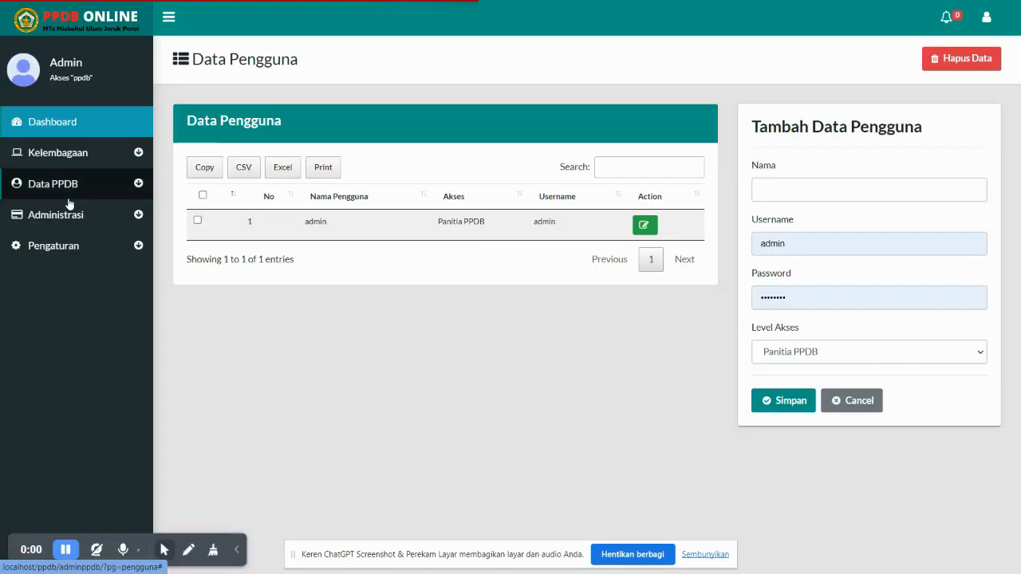
Check the user access levels, keeping Panitia PPDB, and open the Data Jurusan programme list
{"action": "left_click", "coordinate": [90, 160]}
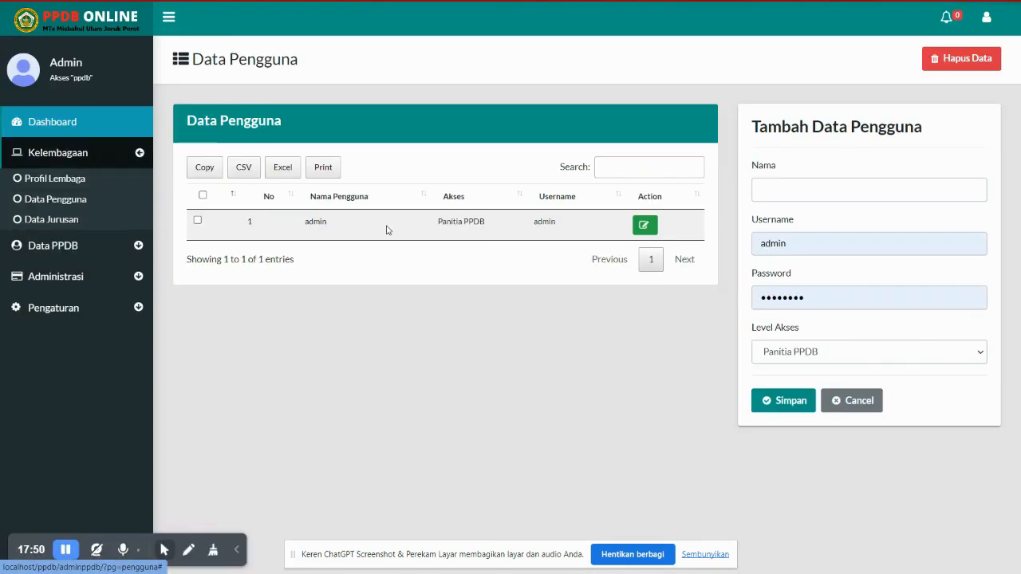
{"action": "left_click", "coordinate": [846, 351]}
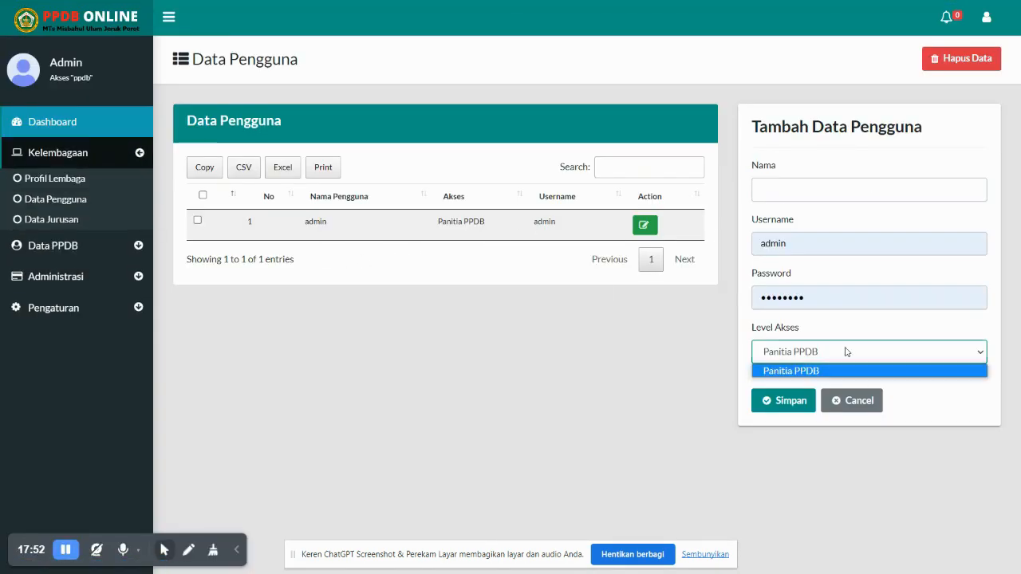
{"action": "left_click", "coordinate": [839, 371]}
{"action": "left_click", "coordinate": [830, 357]}
{"action": "left_click", "coordinate": [825, 378]}
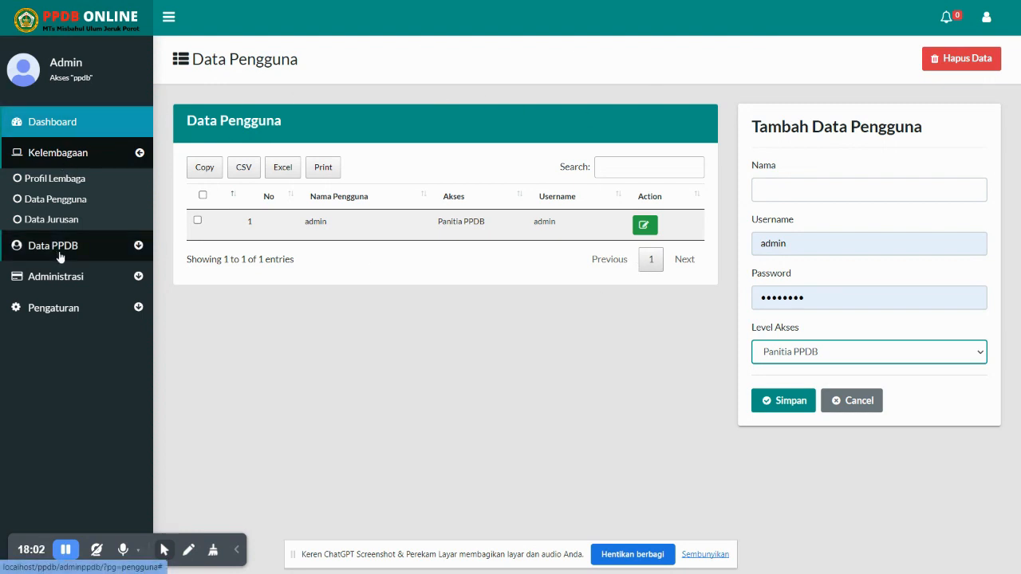
{"action": "left_click", "coordinate": [67, 220]}
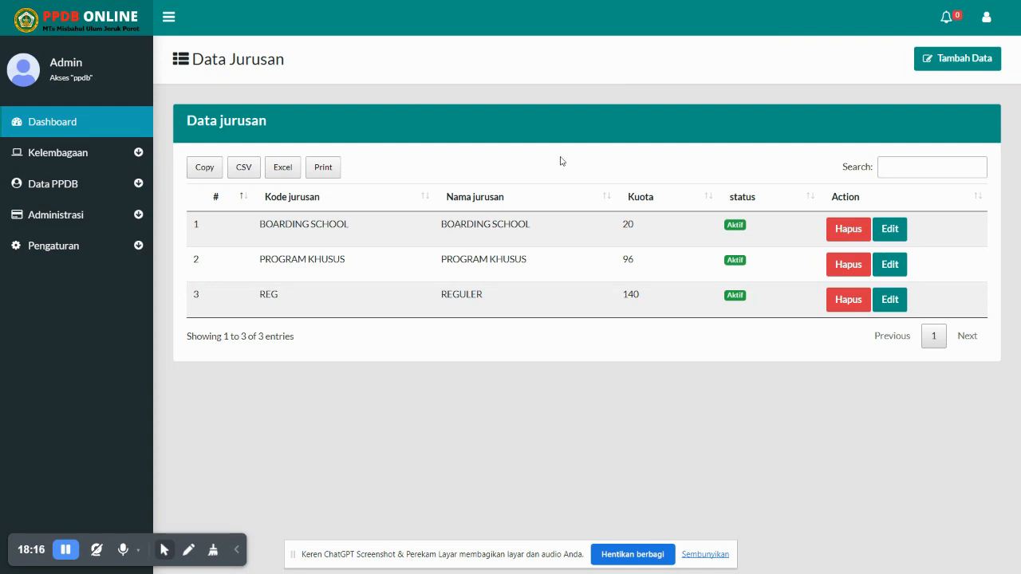
Open Semua pendaftar under Data PPDB, then expand the Administrasi section
{"action": "left_click", "coordinate": [122, 184]}
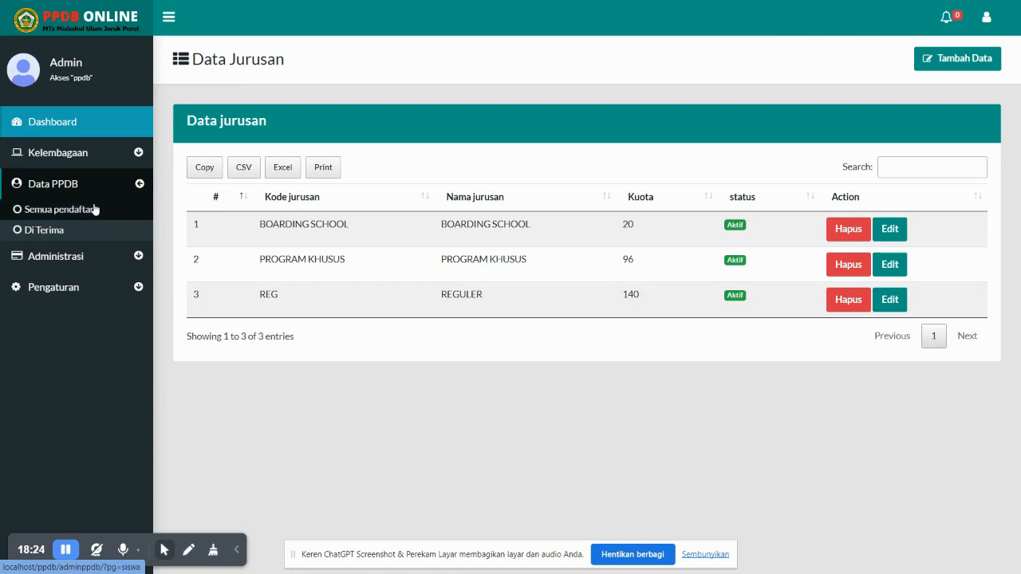
{"action": "left_click", "coordinate": [94, 210]}
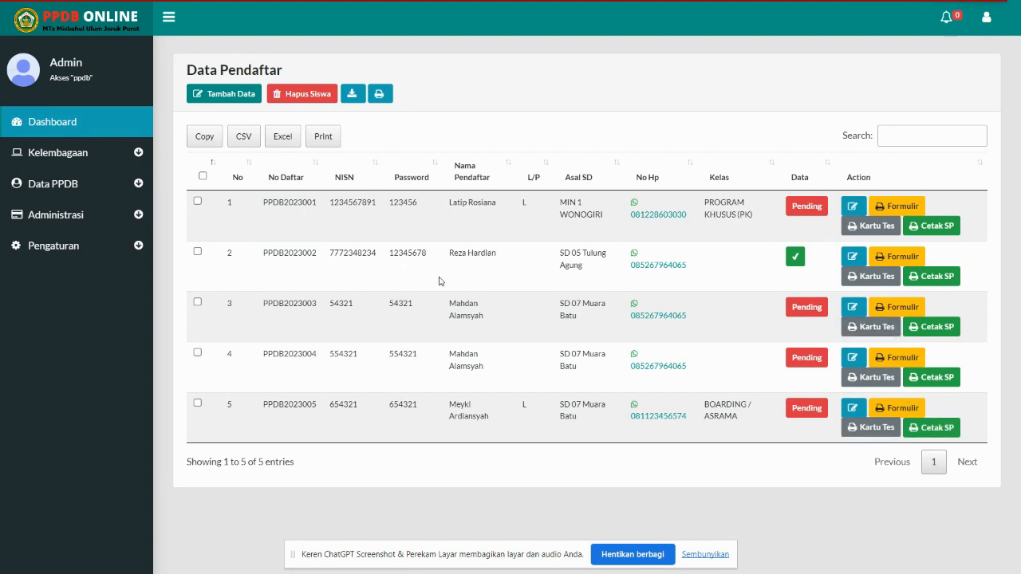
{"action": "left_click", "coordinate": [73, 215]}
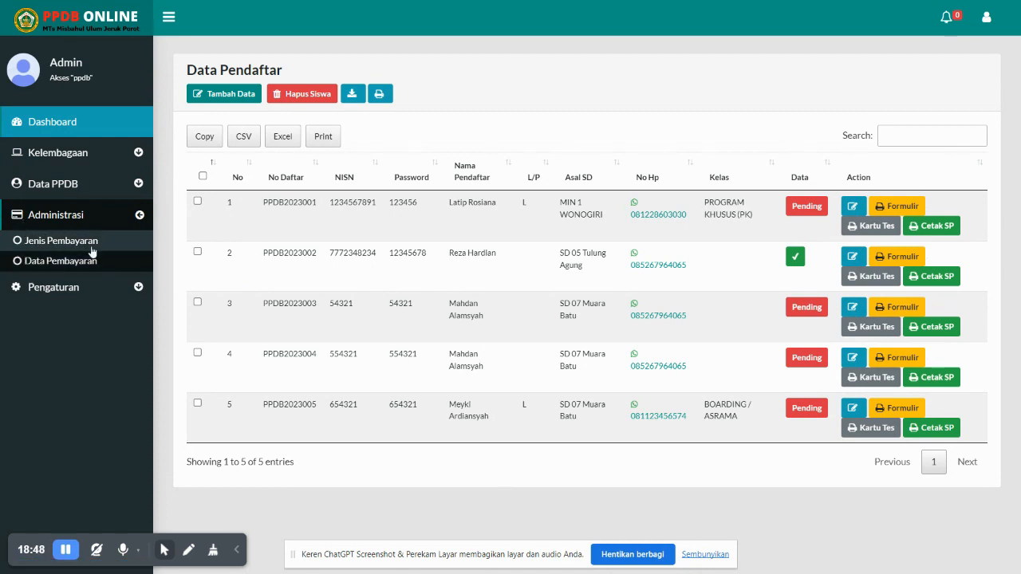
Open Jenis Pembayaran and show the Info Pembayaran text listing Seragam 200000 and Topi 20000
{"action": "left_click", "coordinate": [91, 256]}
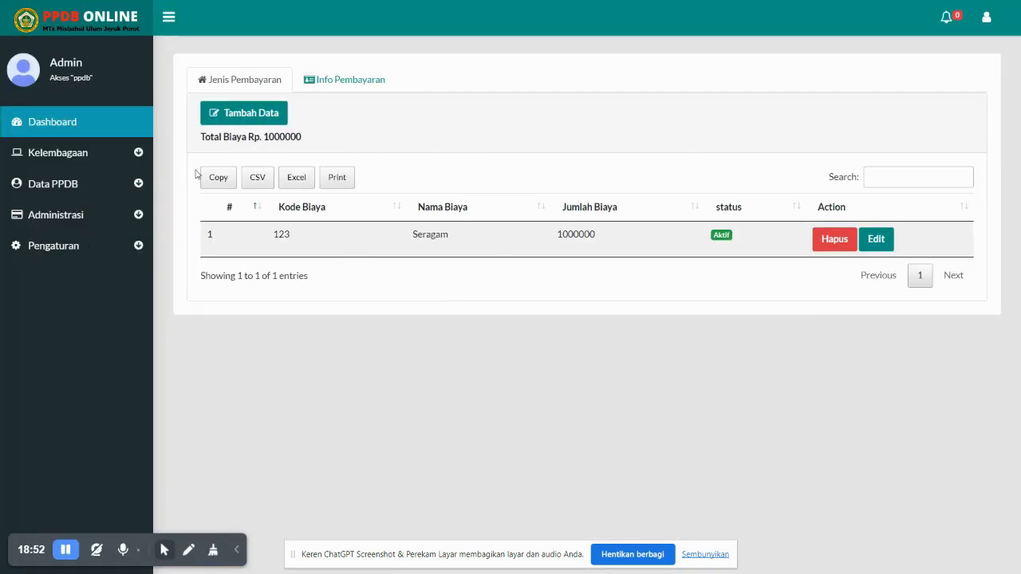
{"action": "left_click", "coordinate": [310, 84]}
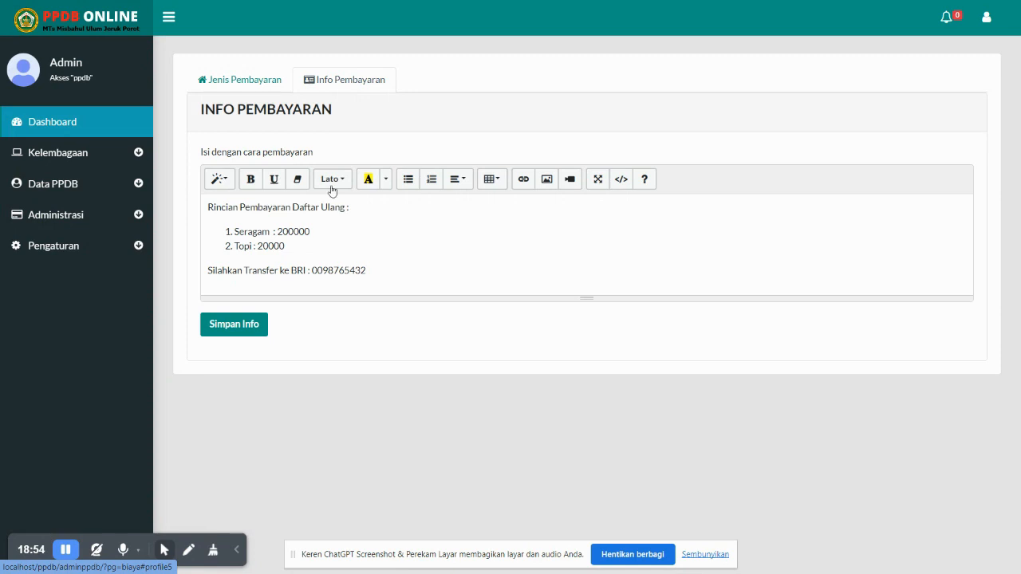
{"action": "left_click_drag", "start_coordinate": [397, 242], "coordinate": [420, 283]}
{"action": "left_click", "coordinate": [207, 202]}
{"action": "left_click", "coordinate": [390, 271]}
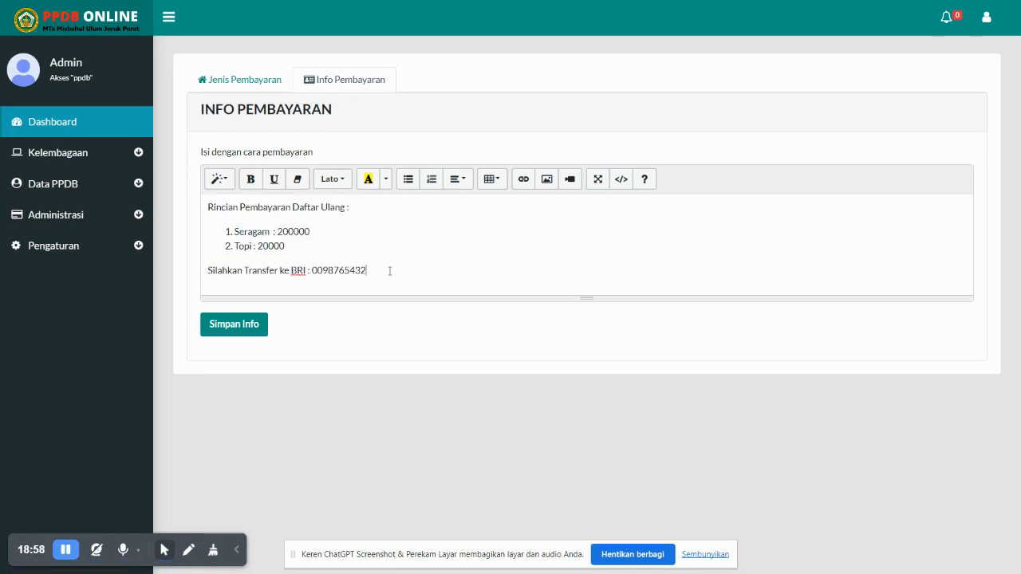
Return to the Info Pembayaran tab and select all of the payment instructions text
{"action": "left_click", "coordinate": [249, 83]}
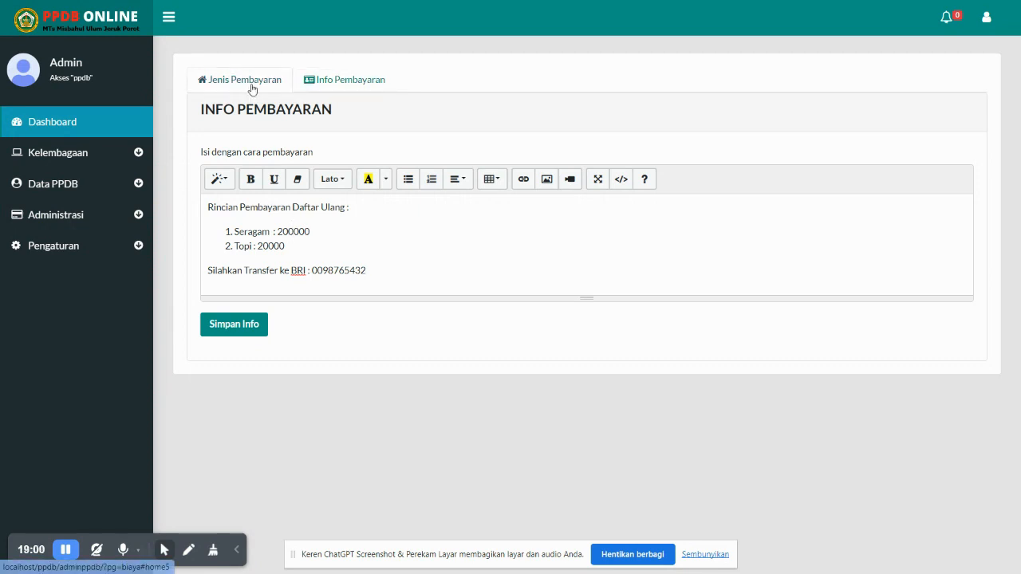
{"action": "left_click", "coordinate": [326, 86]}
{"action": "left_click_drag", "start_coordinate": [387, 270], "coordinate": [206, 203]}
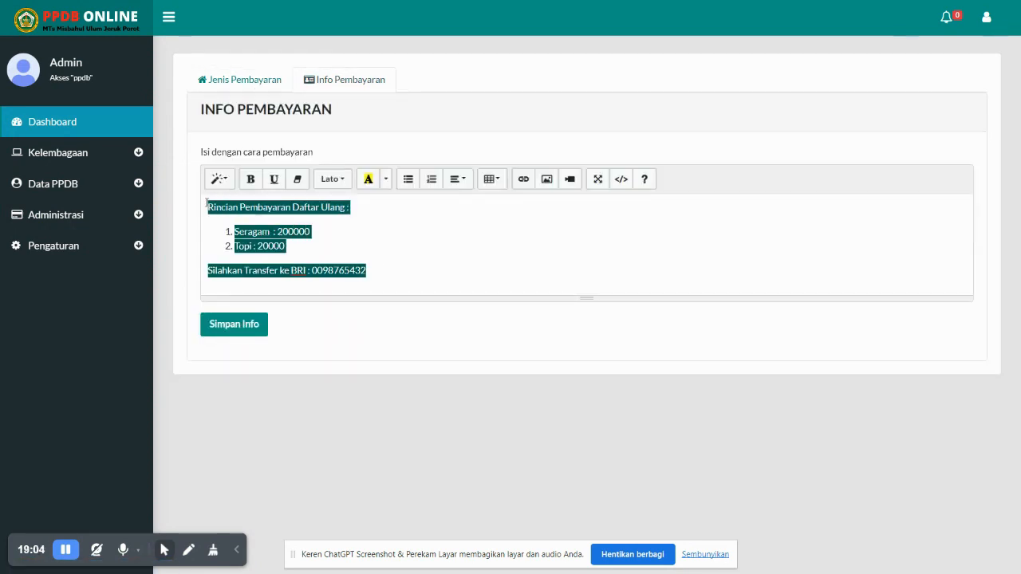
{"action": "left_click", "coordinate": [108, 212]}
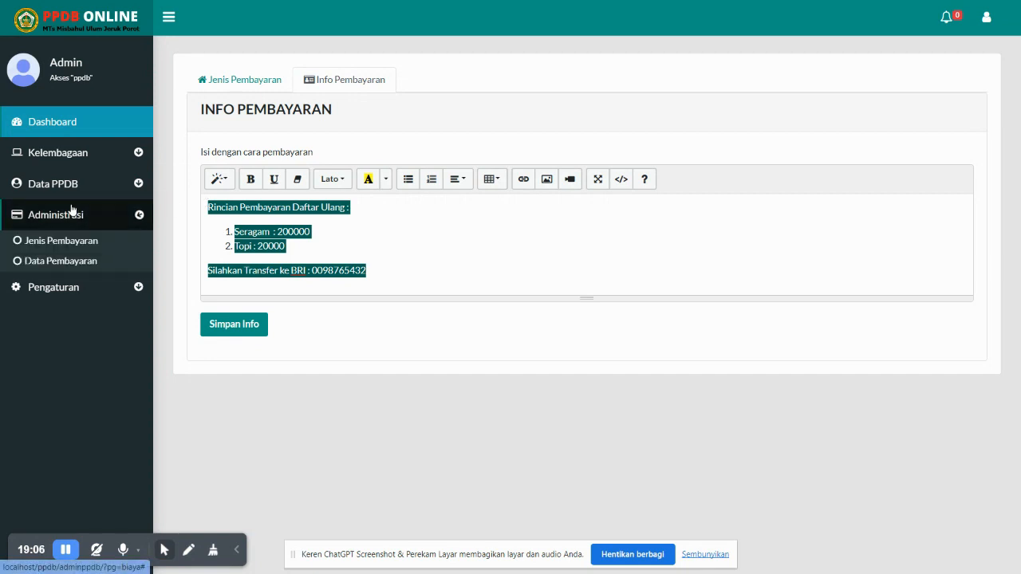
In Data Pembayaran, verify and confirm the pending Rp 1.000.000 payment, acknowledging the success message
{"action": "left_click", "coordinate": [91, 265]}
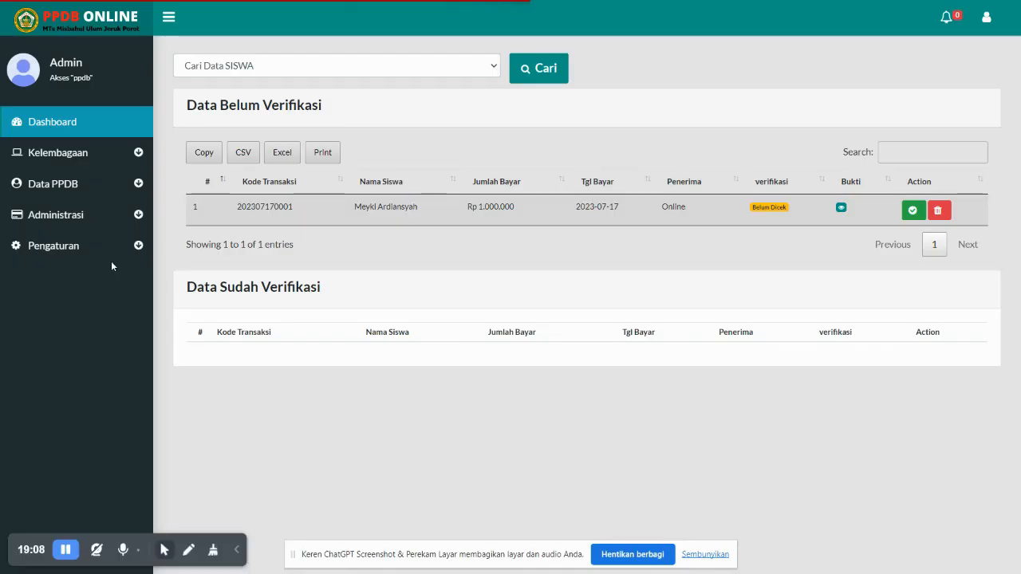
{"action": "left_click_drag", "start_coordinate": [352, 213], "coordinate": [450, 229]}
{"action": "left_click", "coordinate": [511, 218]}
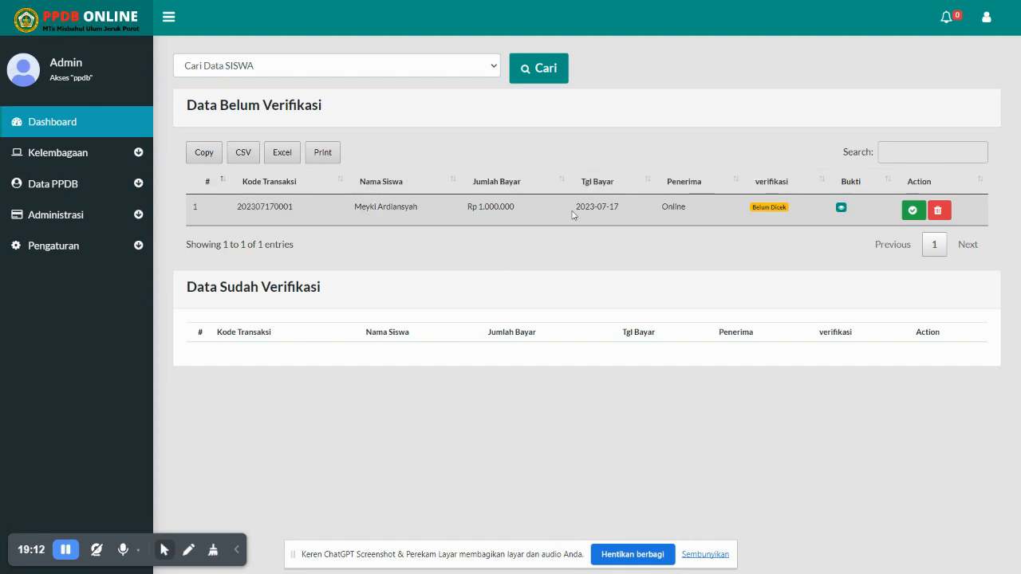
{"action": "double_click", "coordinate": [665, 217]}
{"action": "left_click", "coordinate": [723, 214]}
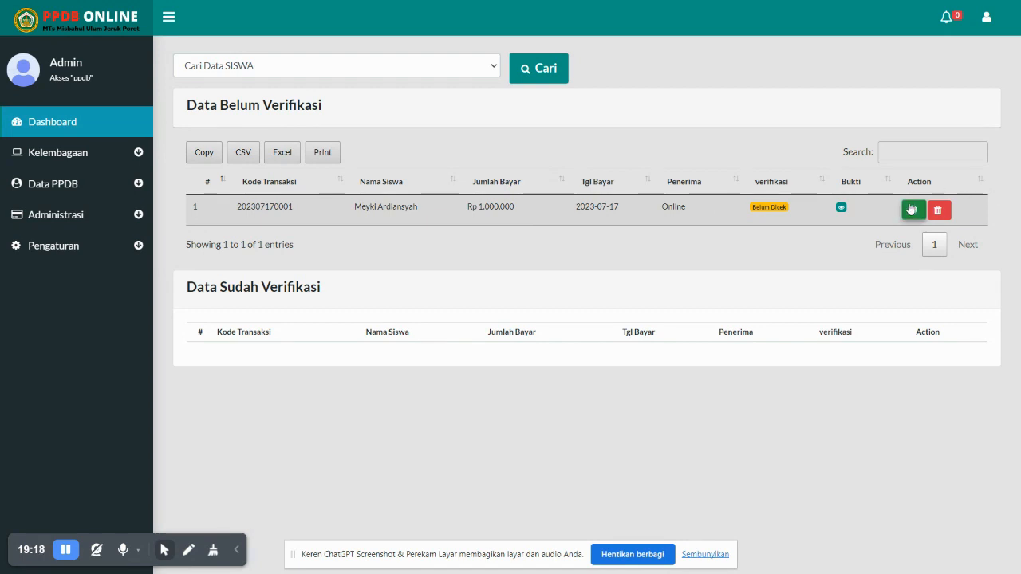
{"action": "left_click", "coordinate": [913, 211]}
{"action": "left_click", "coordinate": [539, 352]}
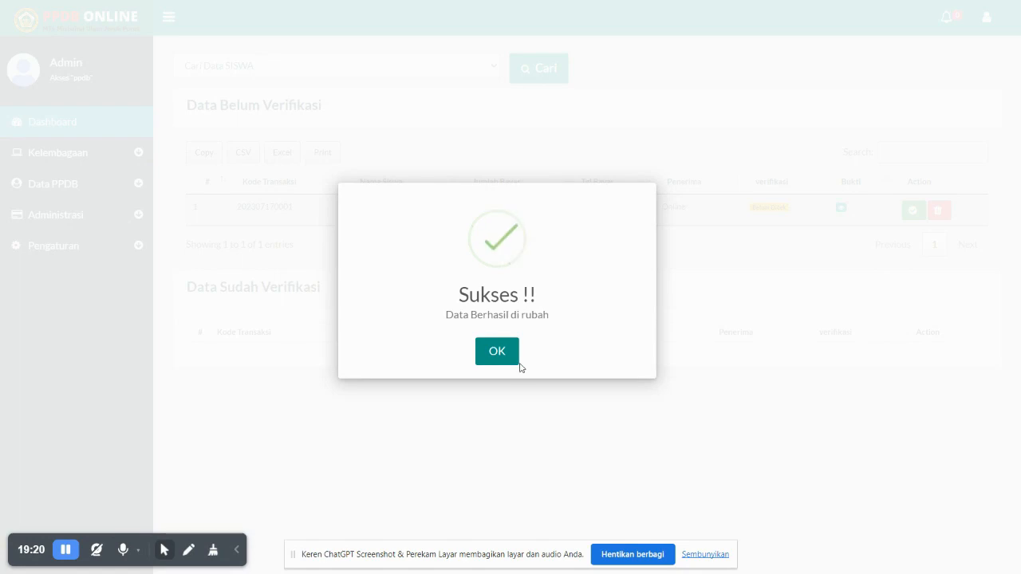
{"action": "left_click", "coordinate": [508, 354]}
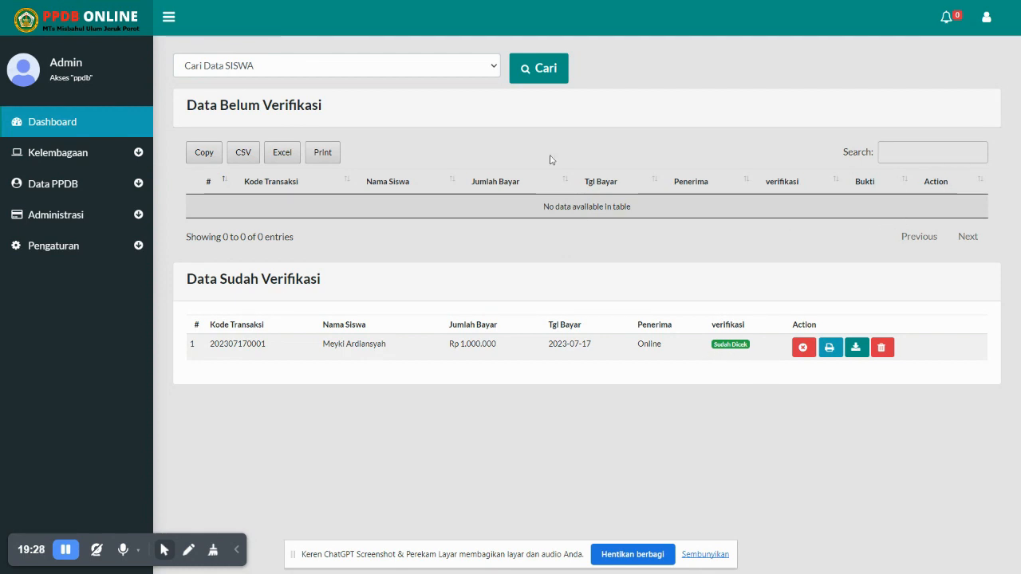
Open Pengaturan PPDB and focus the registration closing date field
{"action": "left_click", "coordinate": [85, 181]}
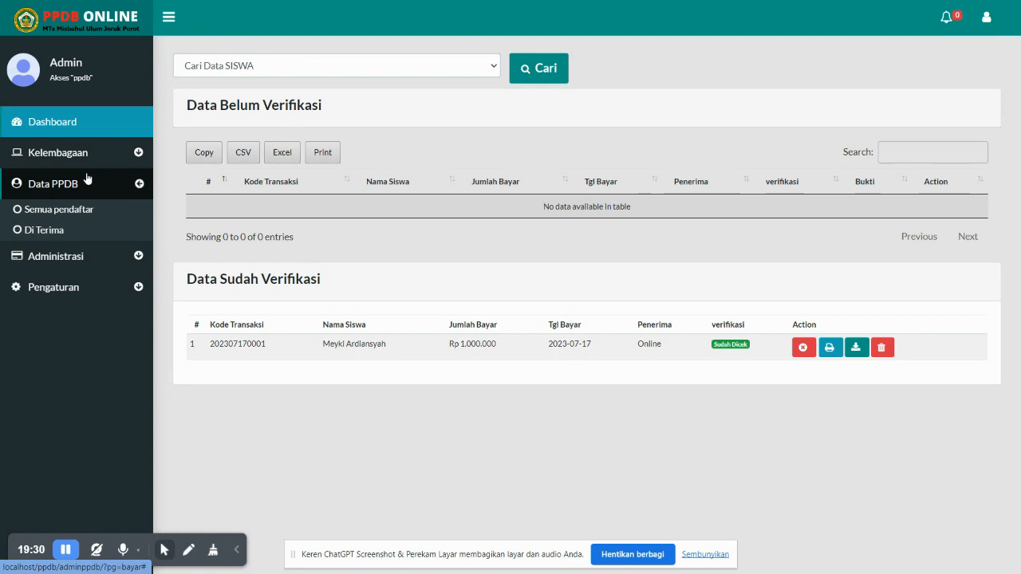
{"action": "left_click", "coordinate": [94, 289]}
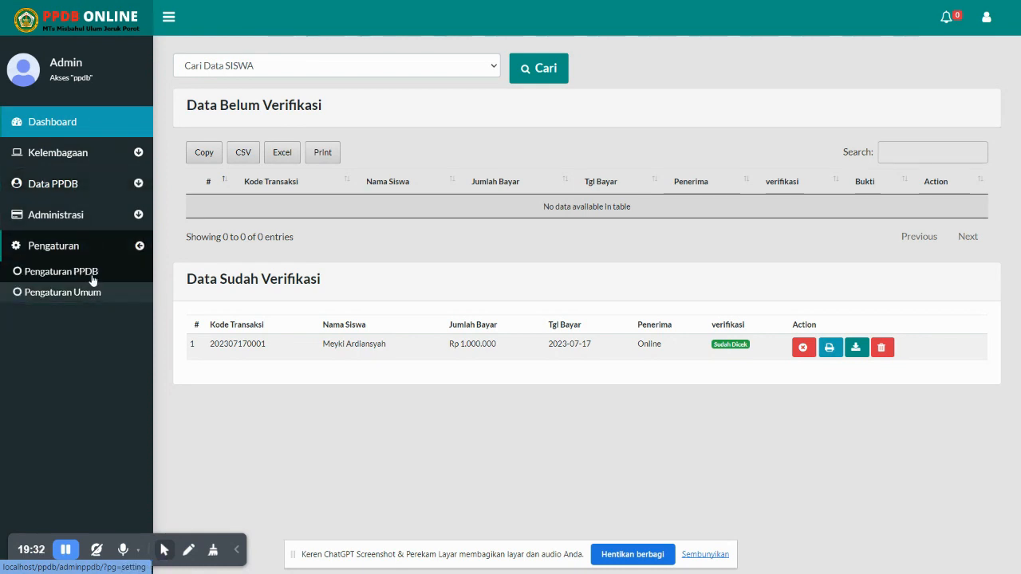
{"action": "left_click", "coordinate": [89, 273]}
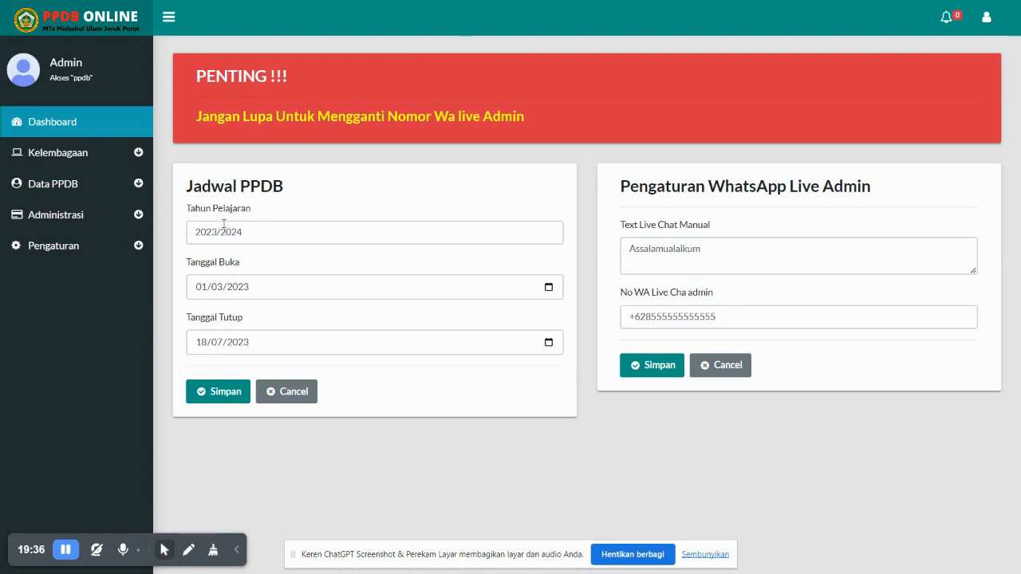
{"action": "left_click", "coordinate": [263, 238]}
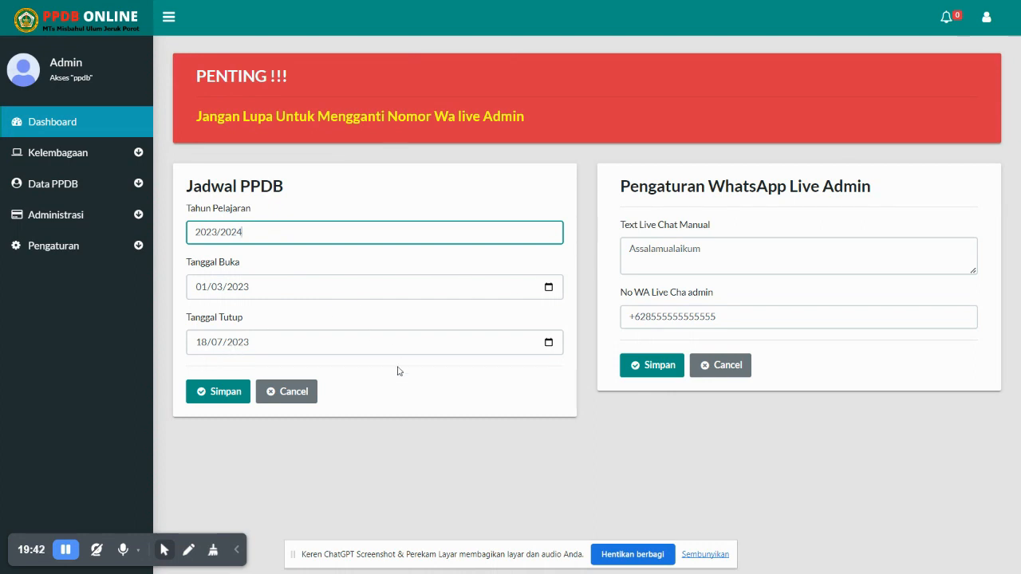
{"action": "left_click", "coordinate": [256, 345]}
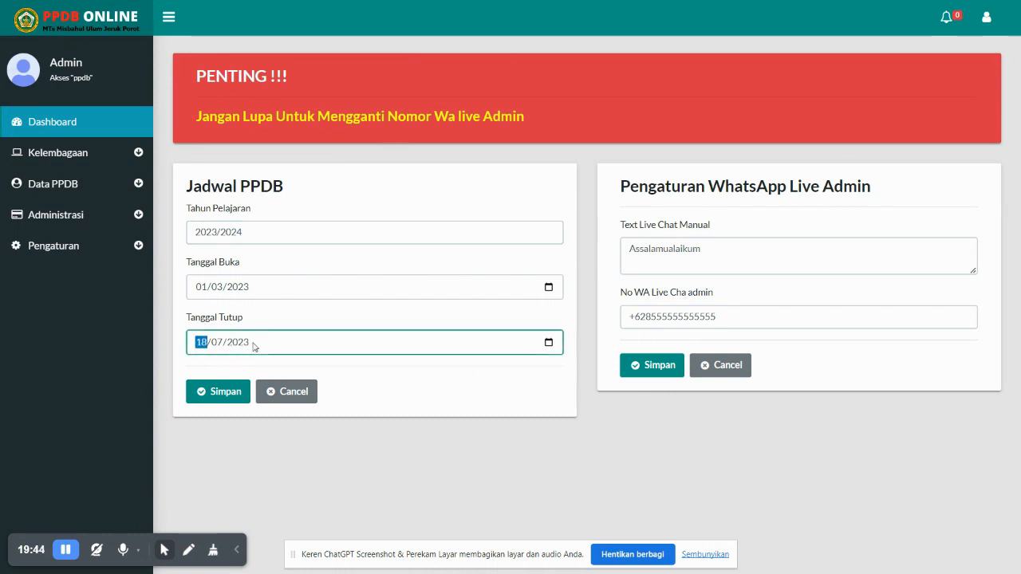
Set Tanggal Tutup to 18 January 2022 from the calendar and save the schedule
{"action": "left_click", "coordinate": [549, 343]}
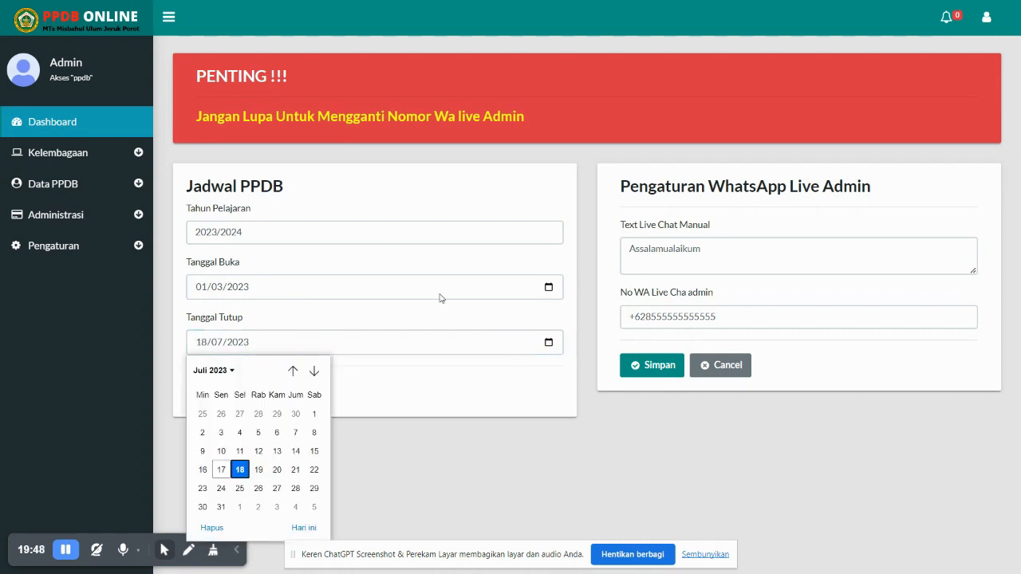
{"action": "left_click", "coordinate": [228, 373]}
{"action": "scroll", "coordinate": [235, 409], "scroll_direction": "up", "scroll_amount": 2}
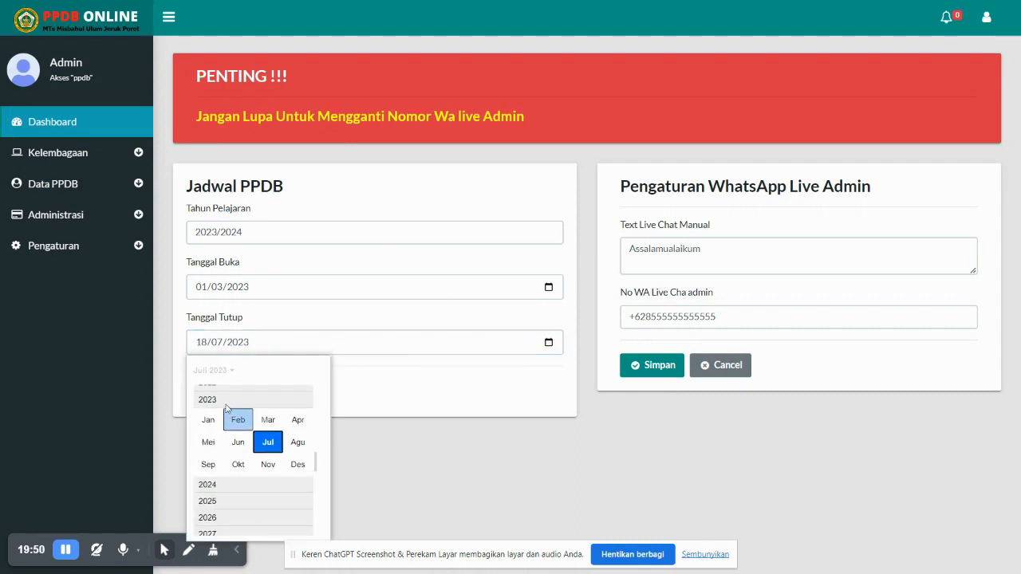
{"action": "left_click", "coordinate": [228, 389]}
{"action": "left_click", "coordinate": [208, 412]}
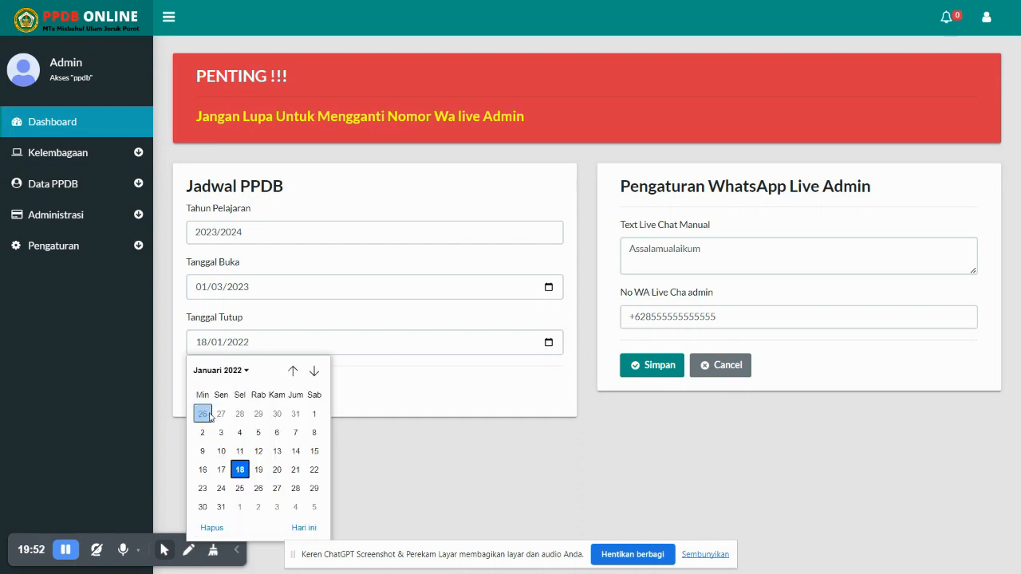
{"action": "left_click", "coordinate": [245, 472]}
{"action": "left_click", "coordinate": [232, 392]}
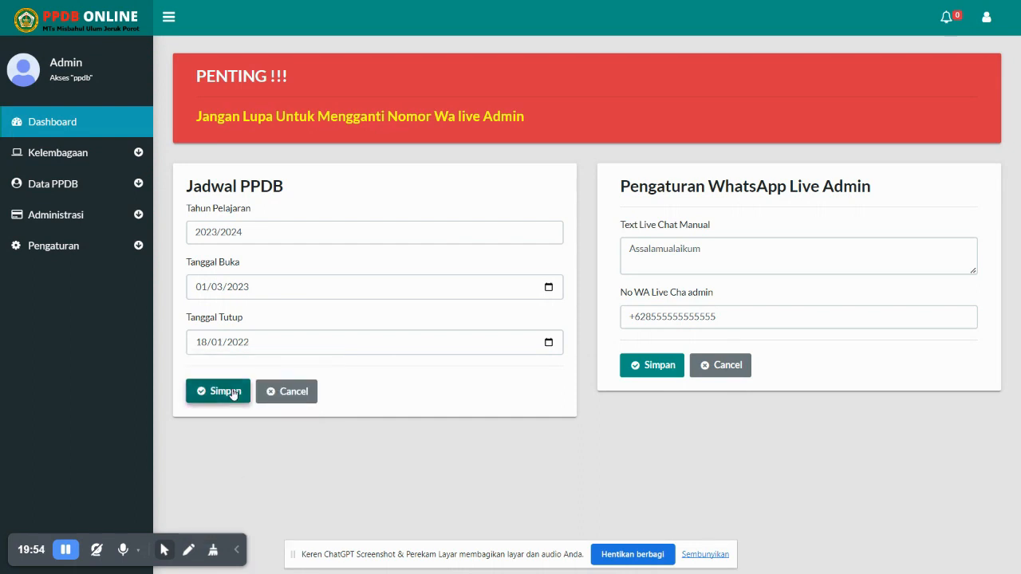
{"action": "left_click", "coordinate": [499, 339]}
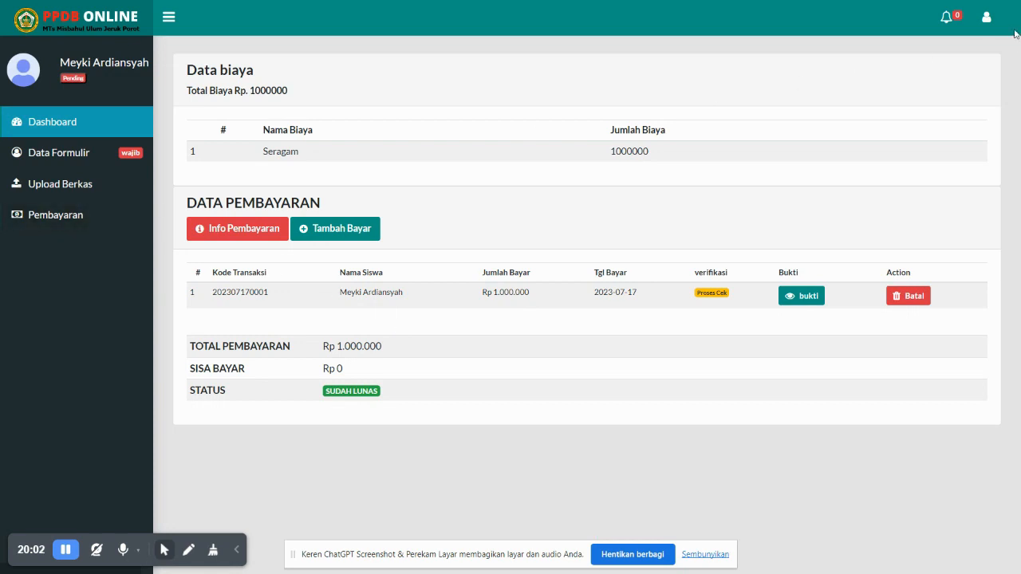
Log out of the student account
{"action": "left_click", "coordinate": [986, 17]}
{"action": "left_click", "coordinate": [931, 78]}
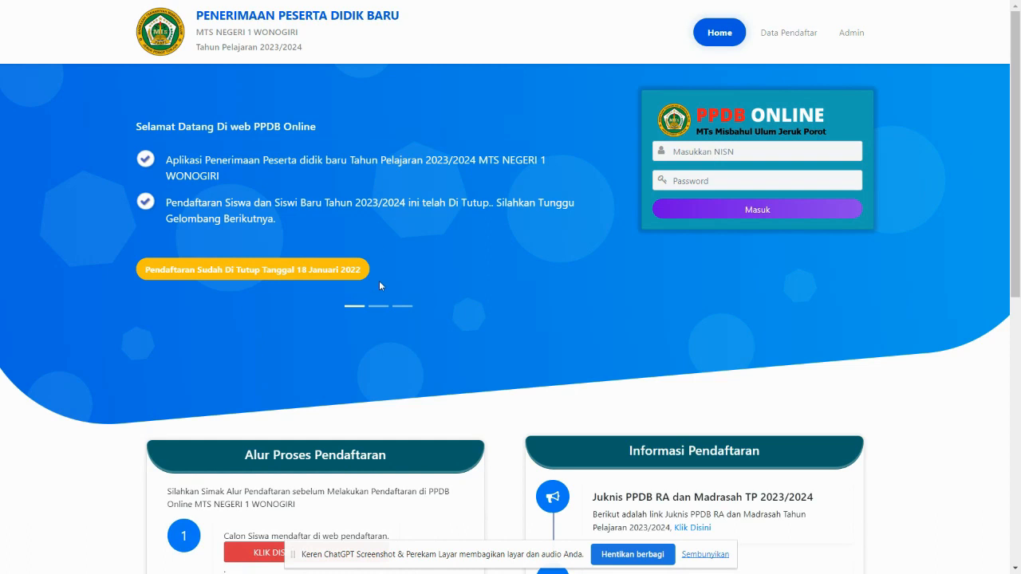
{"action": "scroll", "coordinate": [379, 281], "scroll_direction": "down", "scroll_amount": 3}
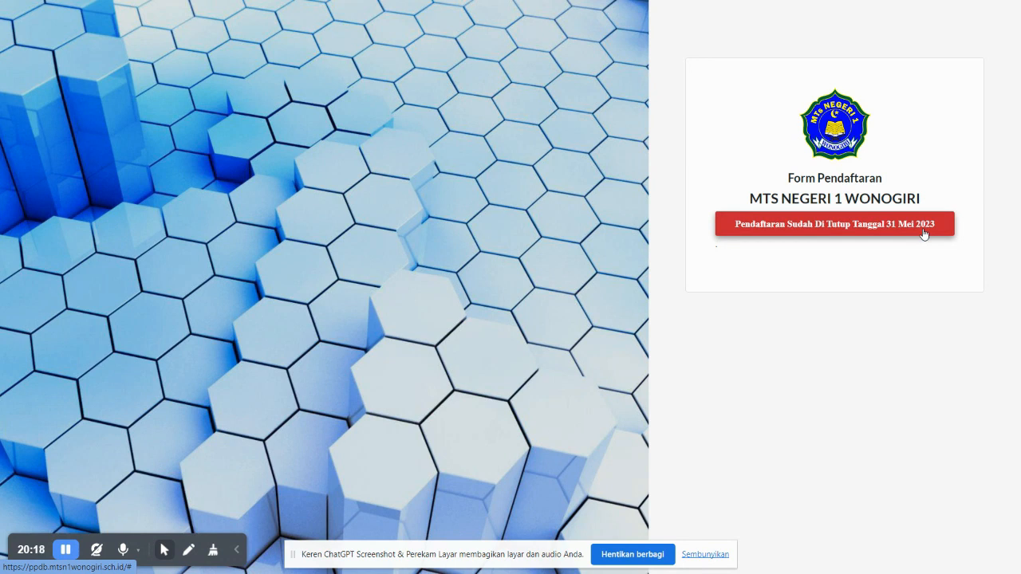
In the admin dashboard tab, choose Data PPDB > Semua pendaftar to reach the admin login
{"action": "key", "text": "ctrl+Tab"}
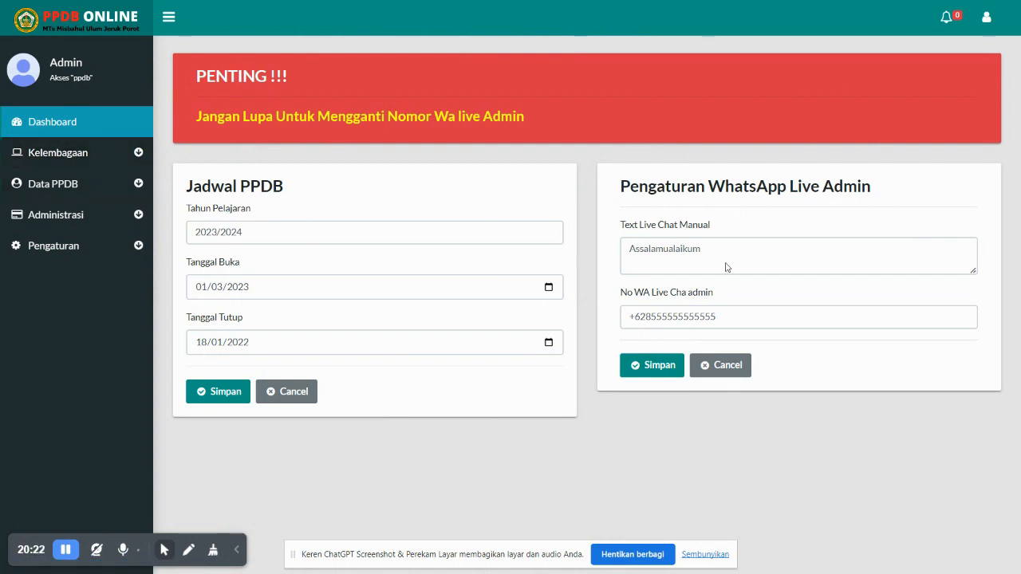
{"action": "double_click", "coordinate": [702, 316]}
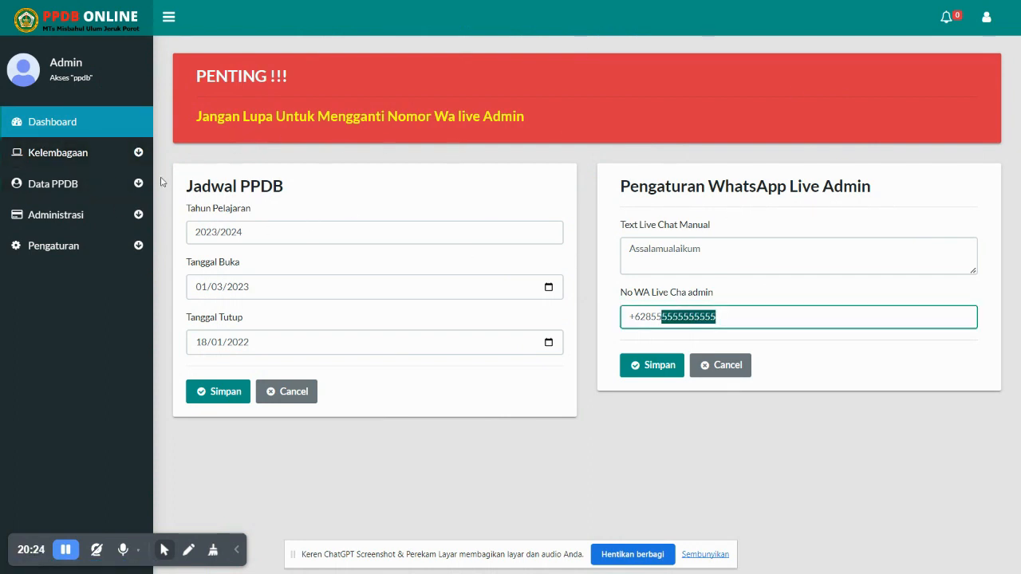
{"action": "left_click", "coordinate": [53, 183]}
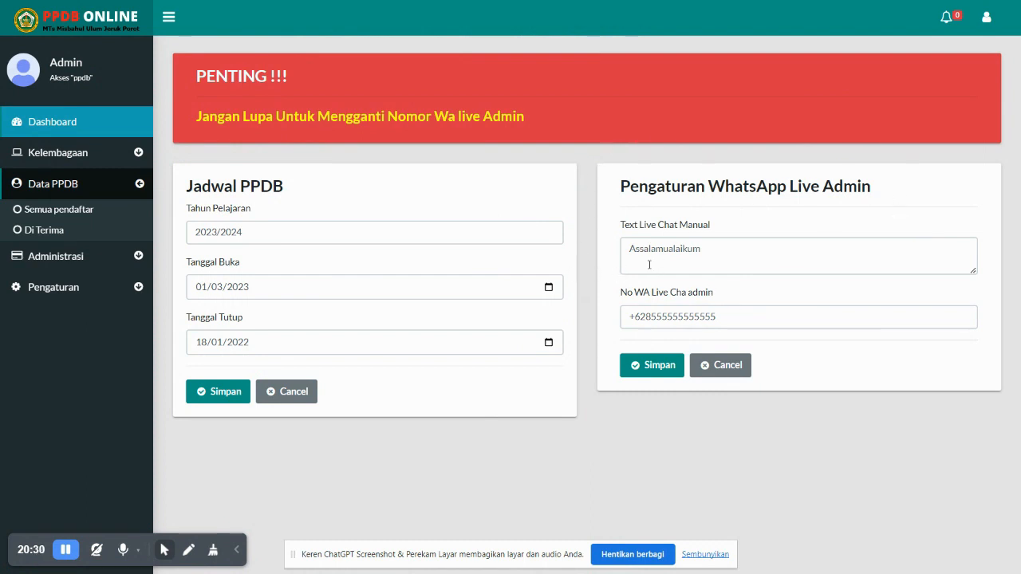
{"action": "key", "text": "ctrl+Tab"}
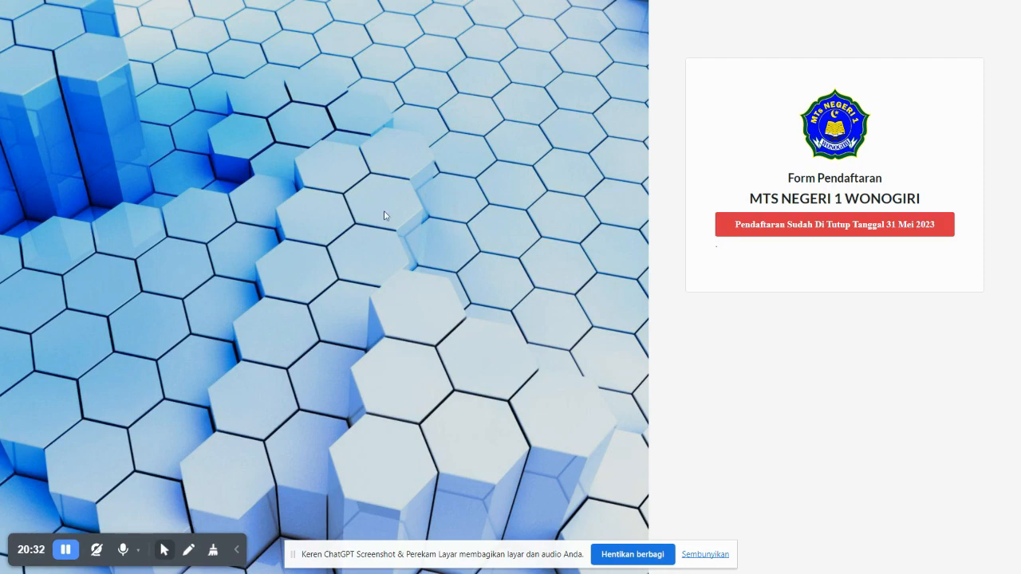
{"action": "key", "text": "ctrl+Tab"}
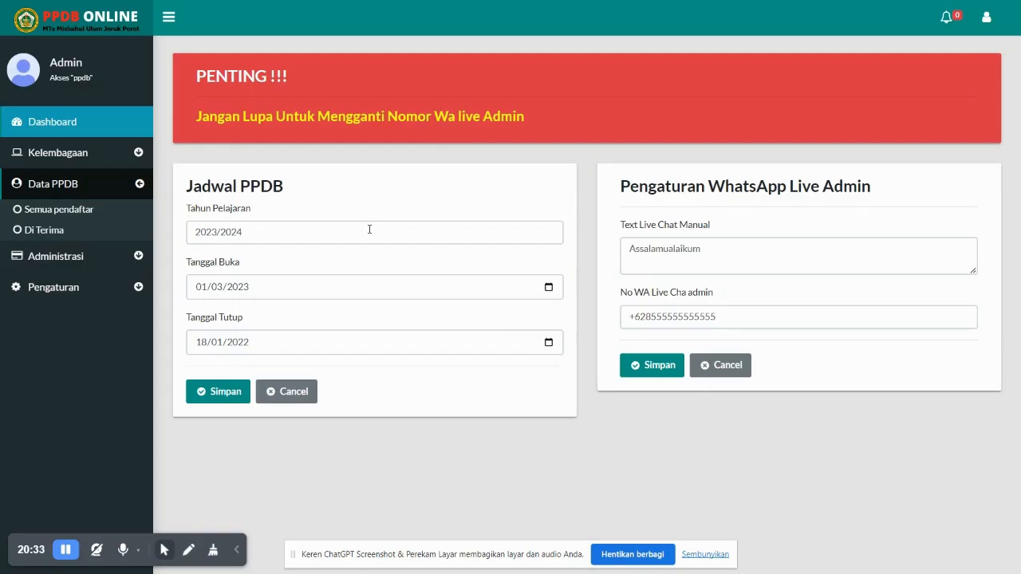
{"action": "left_click", "coordinate": [58, 209]}
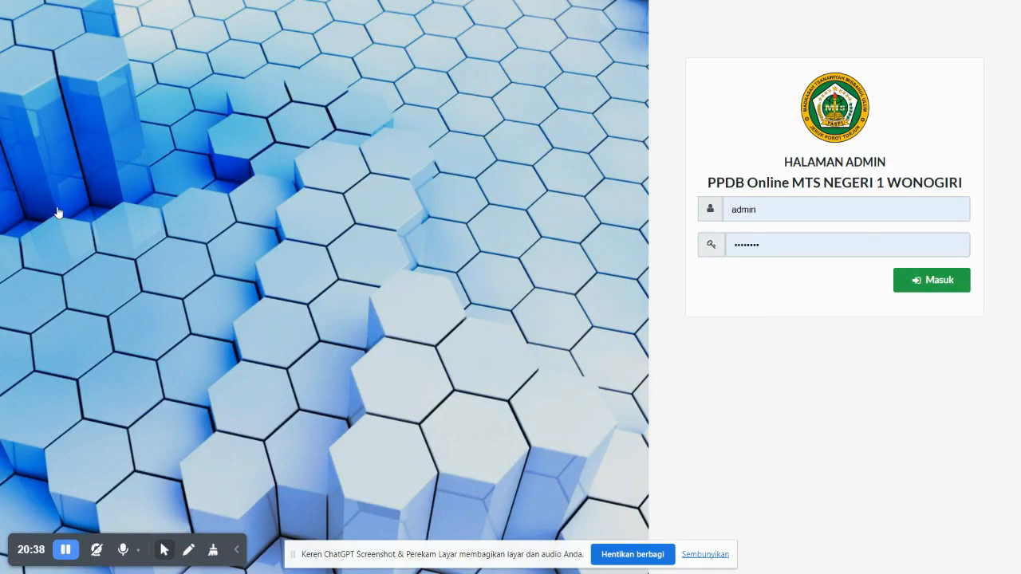
Sign in as admin, dismiss Login Berhasil and the password prompt, then open Semua pendaftar
{"action": "left_click", "coordinate": [953, 279]}
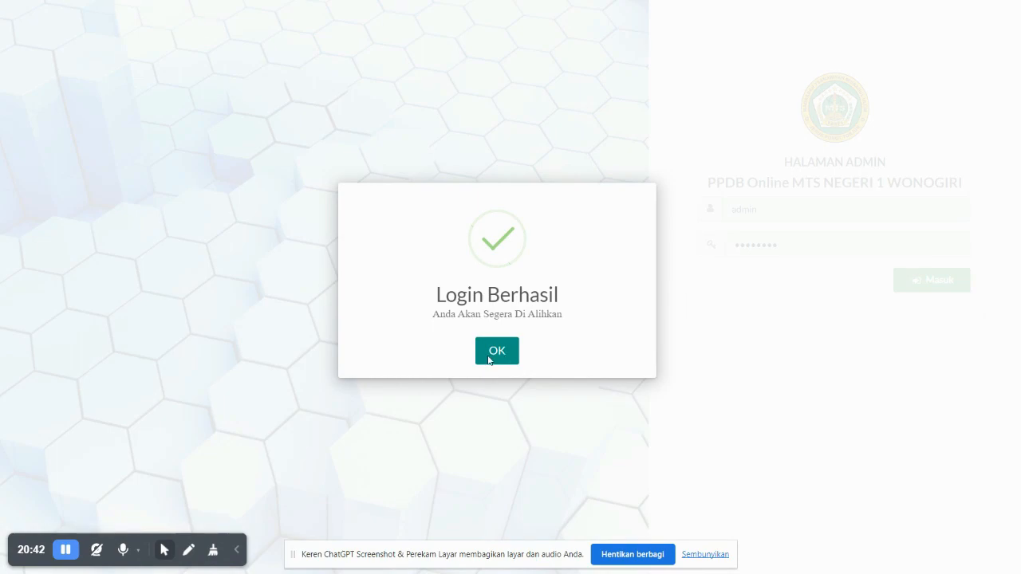
{"action": "left_click", "coordinate": [490, 360]}
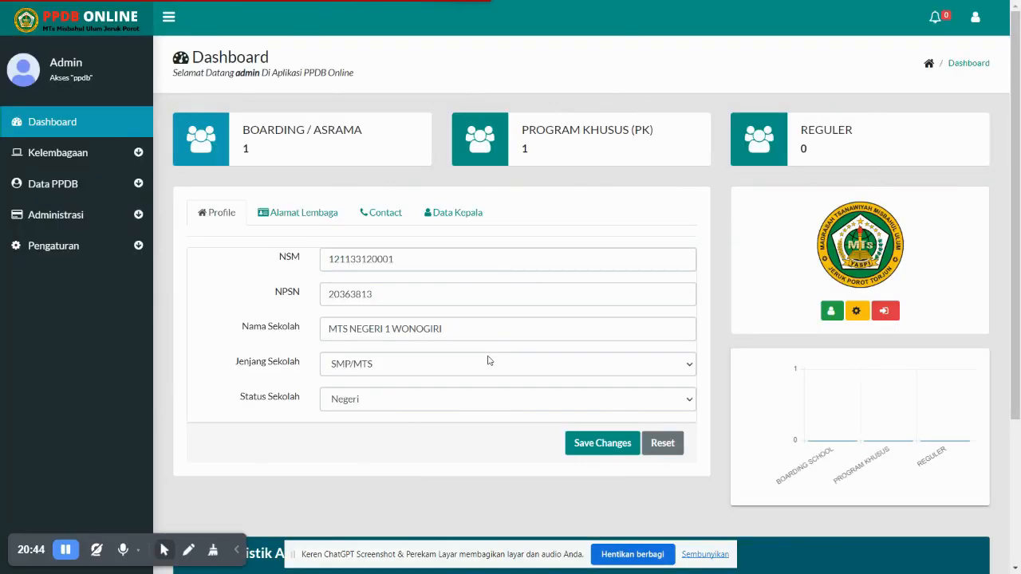
{"action": "left_click", "coordinate": [613, 180]}
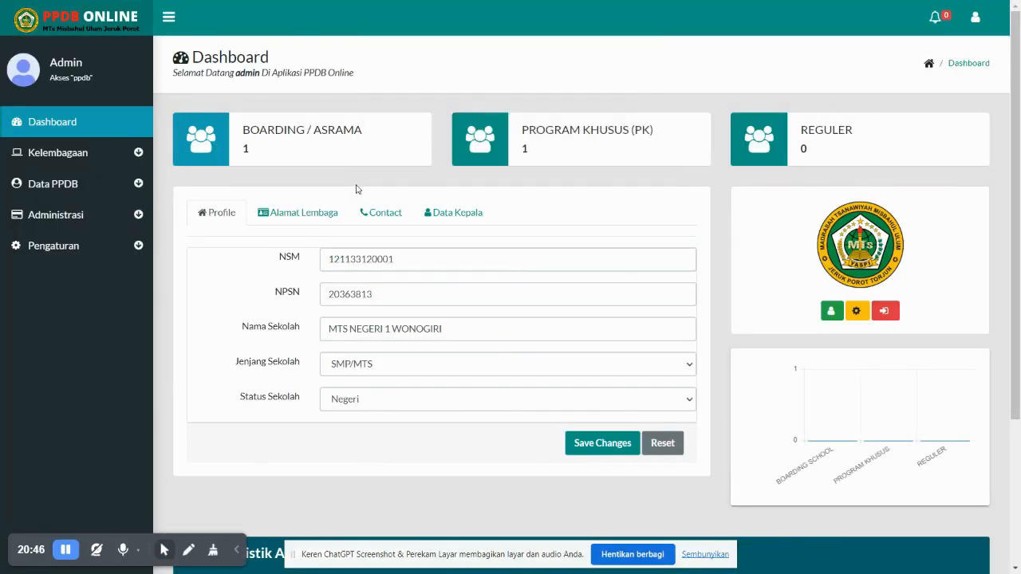
{"action": "left_click", "coordinate": [72, 186]}
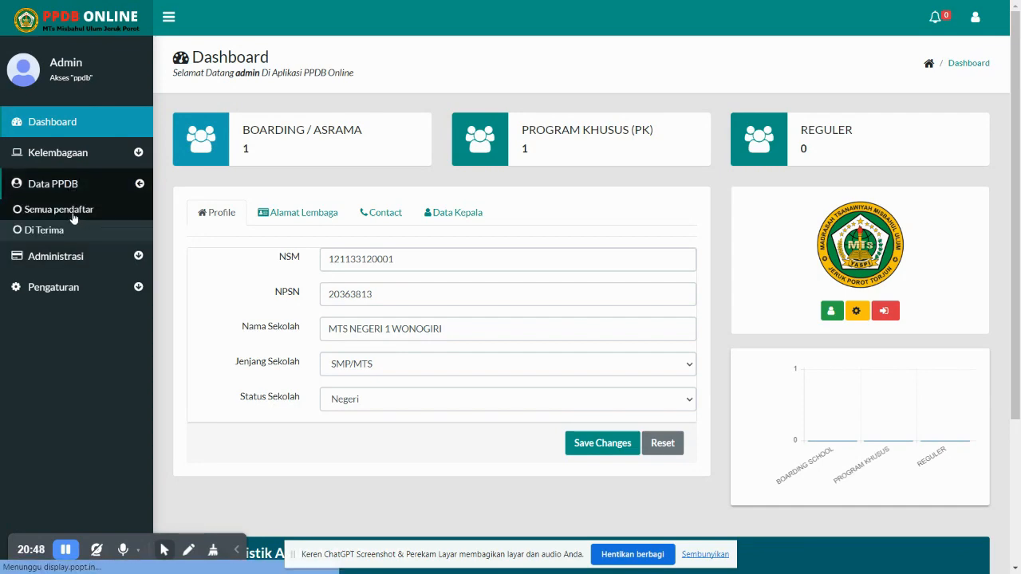
{"action": "left_click", "coordinate": [72, 209]}
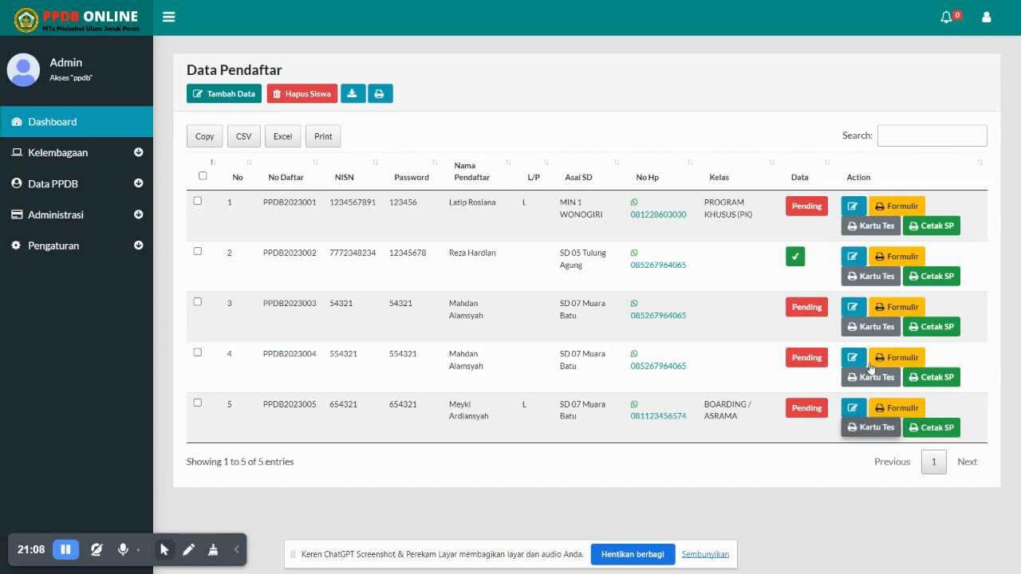
{"action": "left_click", "coordinate": [892, 410]}
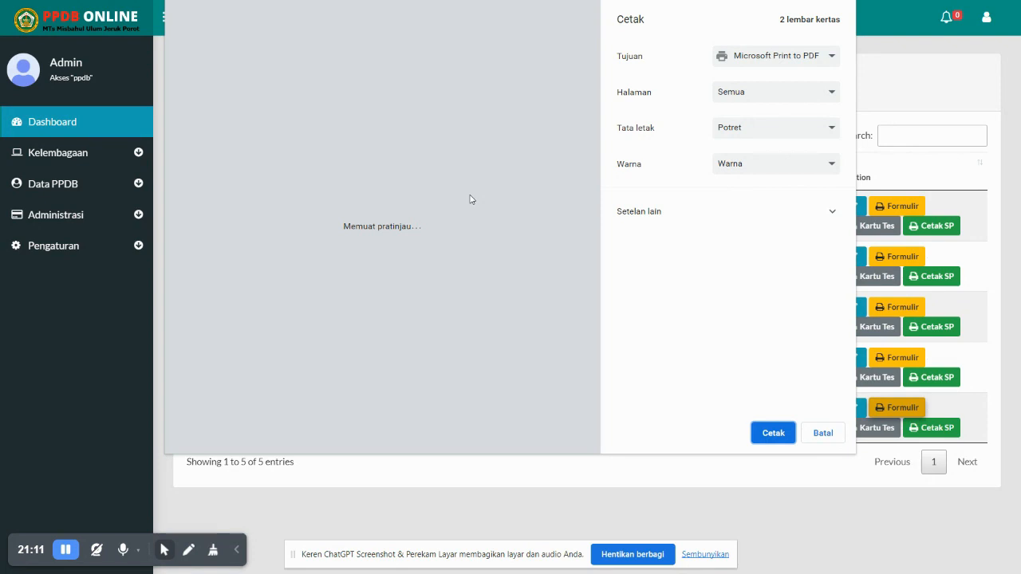
{"action": "scroll", "coordinate": [469, 199], "scroll_direction": "down", "scroll_amount": 6}
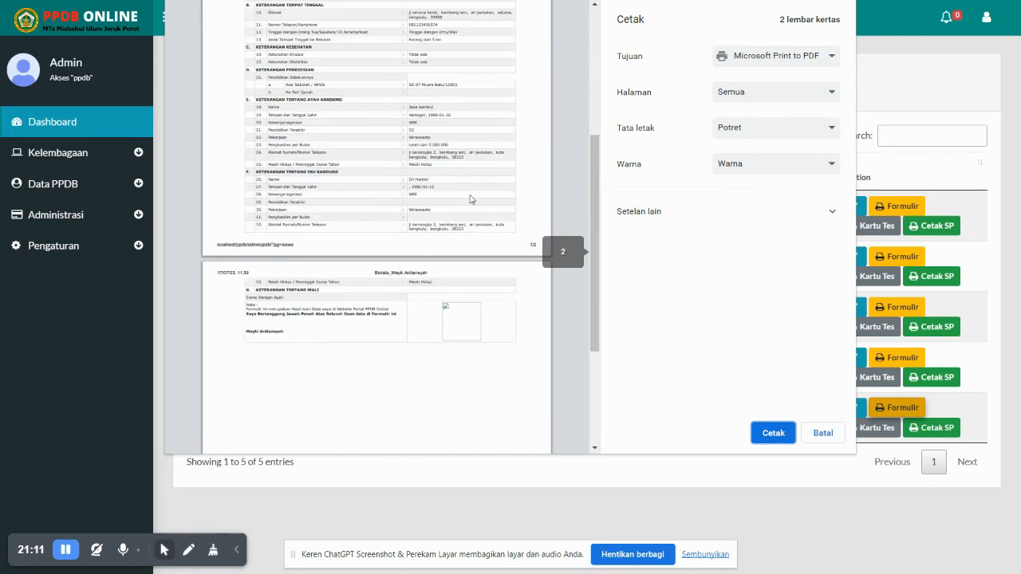
{"action": "scroll", "coordinate": [471, 200], "scroll_direction": "up", "scroll_amount": 3}
{"action": "scroll", "coordinate": [470, 199], "scroll_direction": "up", "scroll_amount": 4}
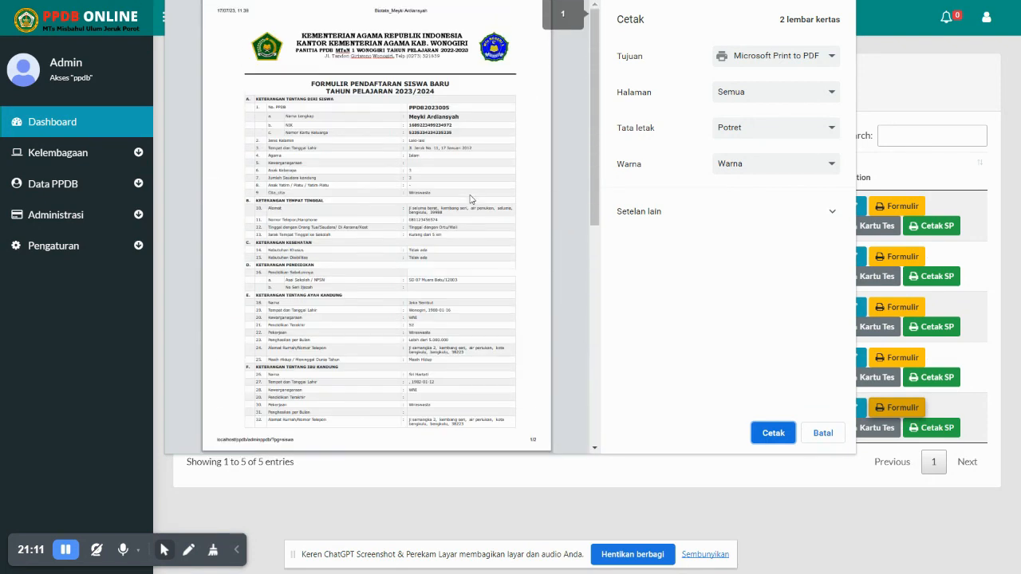
{"action": "scroll", "coordinate": [474, 382], "scroll_direction": "down", "scroll_amount": 3}
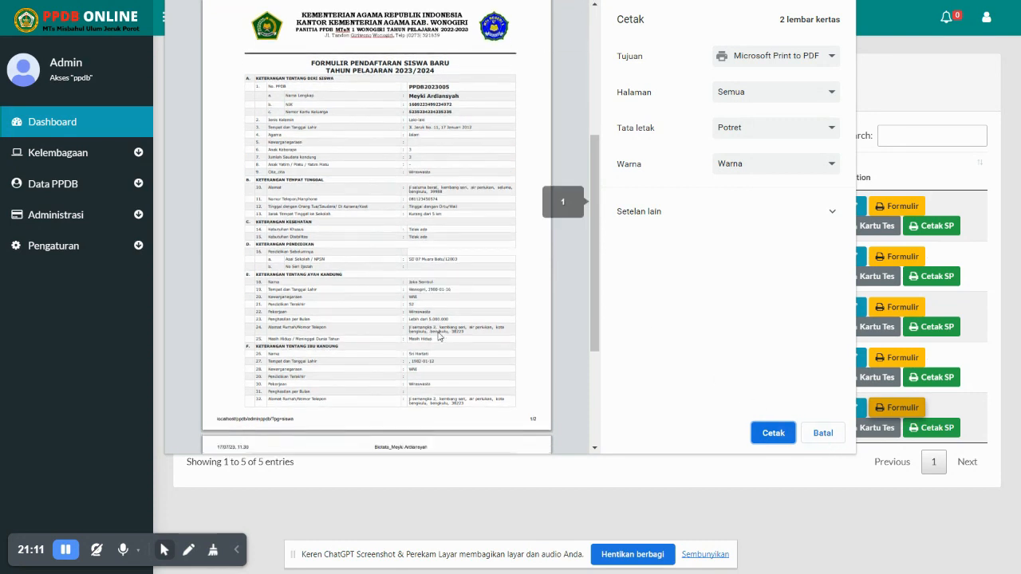
{"action": "left_click_drag", "start_coordinate": [381, 243], "coordinate": [267, 219]}
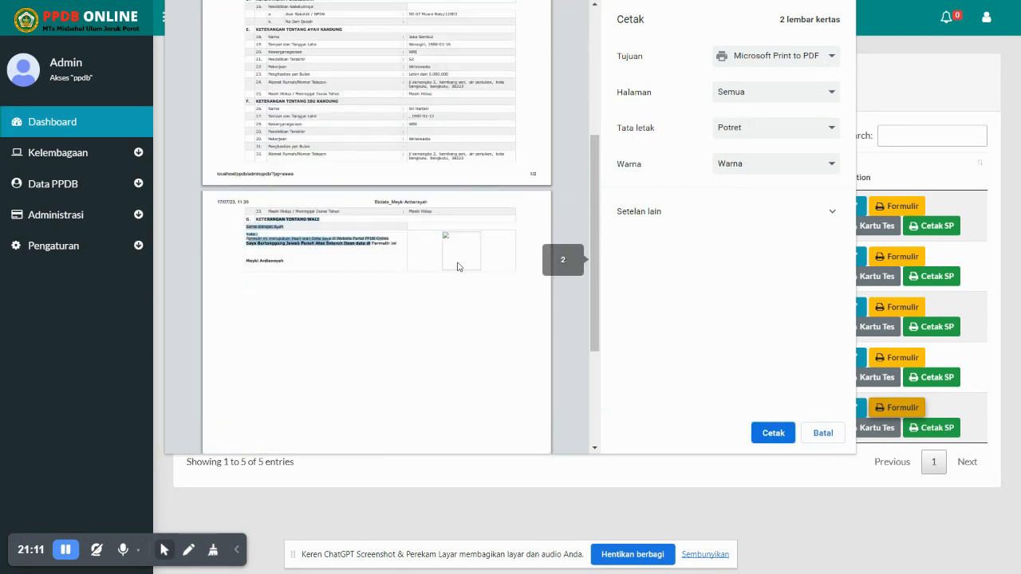
{"action": "left_click", "coordinate": [458, 266]}
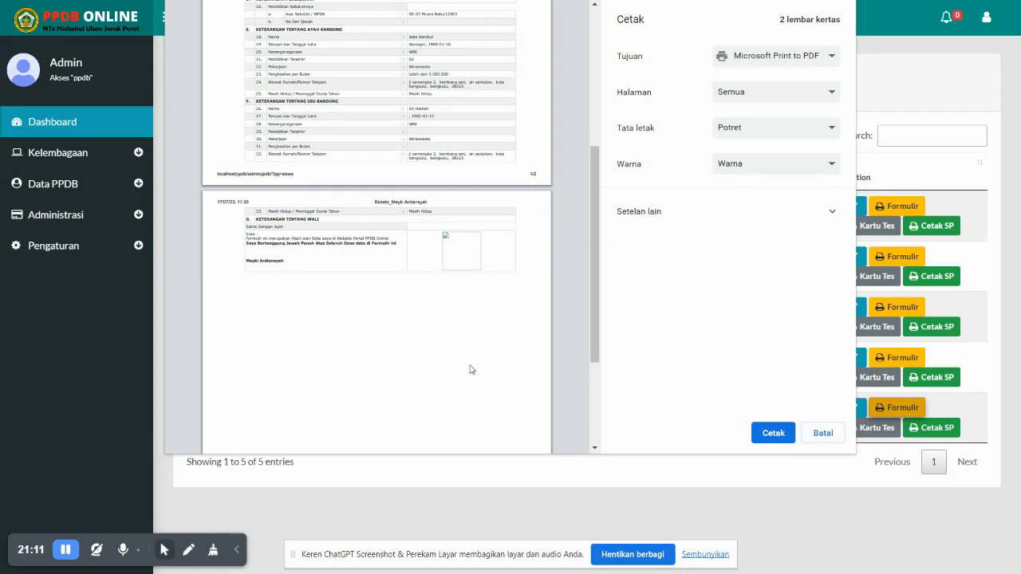
{"action": "scroll", "coordinate": [470, 369], "scroll_direction": "down", "scroll_amount": 3}
{"action": "left_click", "coordinate": [834, 442]}
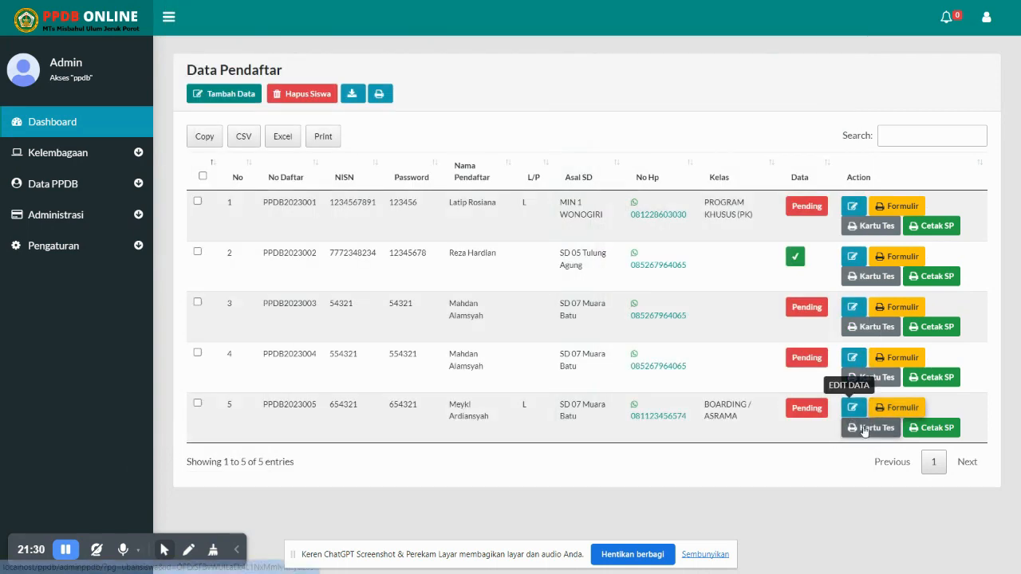
{"action": "left_click", "coordinate": [928, 432]}
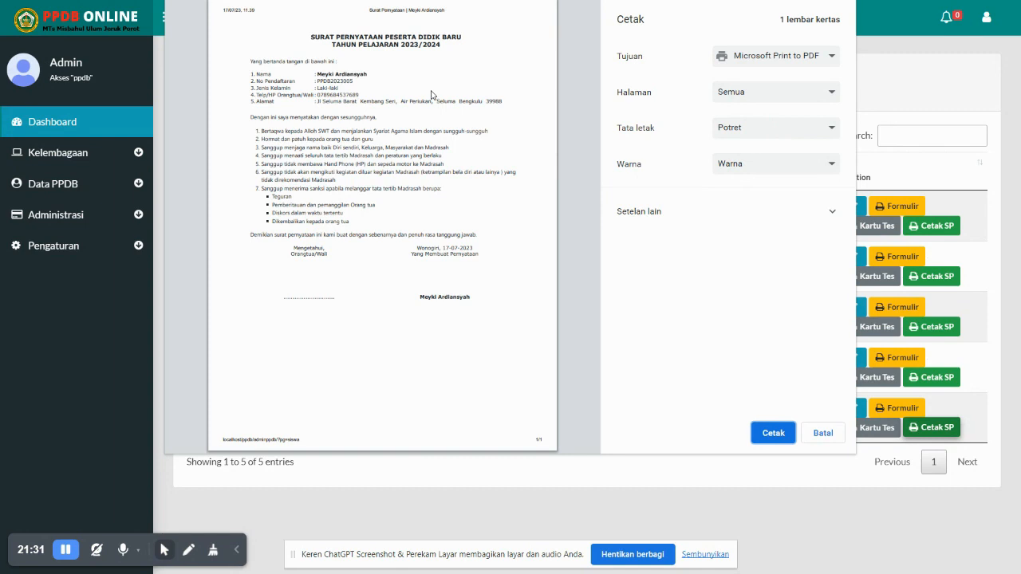
{"action": "left_click", "coordinate": [823, 432]}
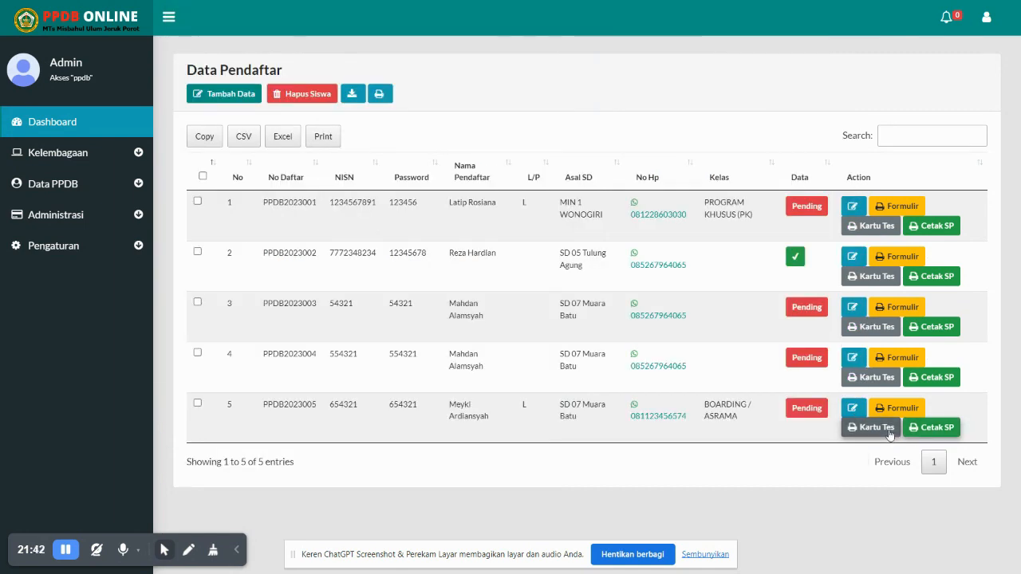
{"action": "left_click", "coordinate": [930, 428]}
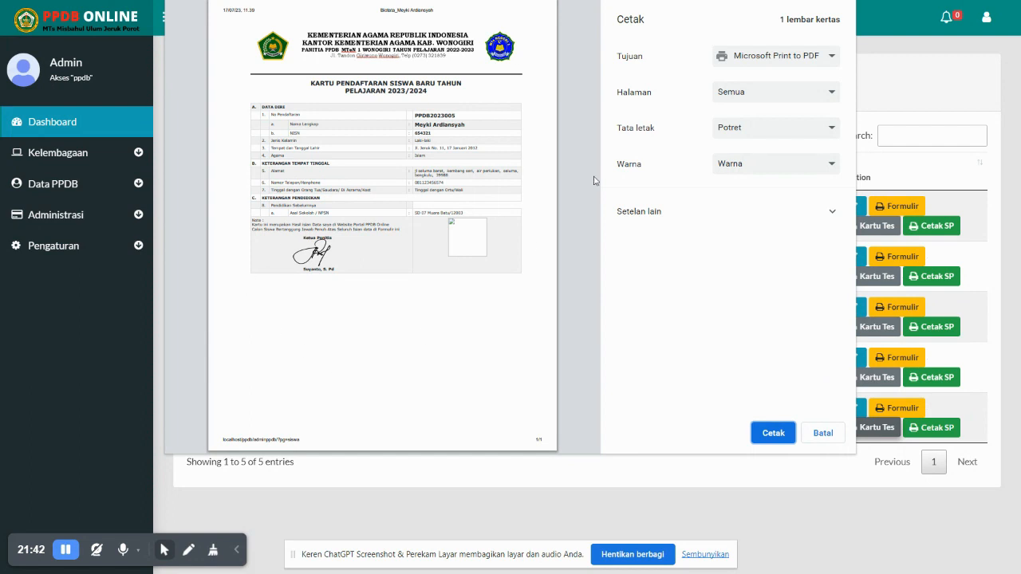
{"action": "left_click", "coordinate": [838, 438]}
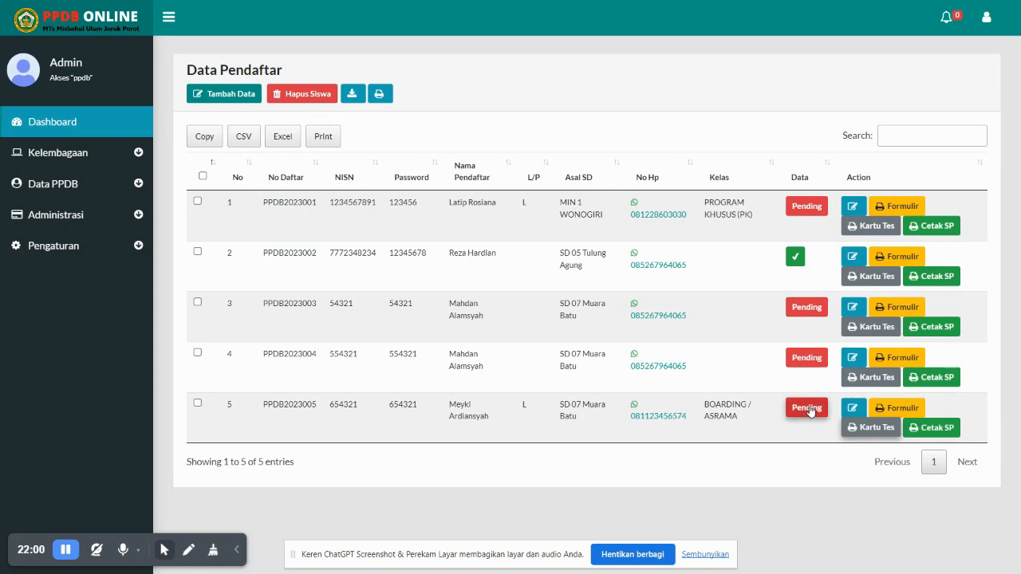
Open Edit Data for row 5 of the Data Pendaftar table and review its form
{"action": "left_click", "coordinate": [849, 408]}
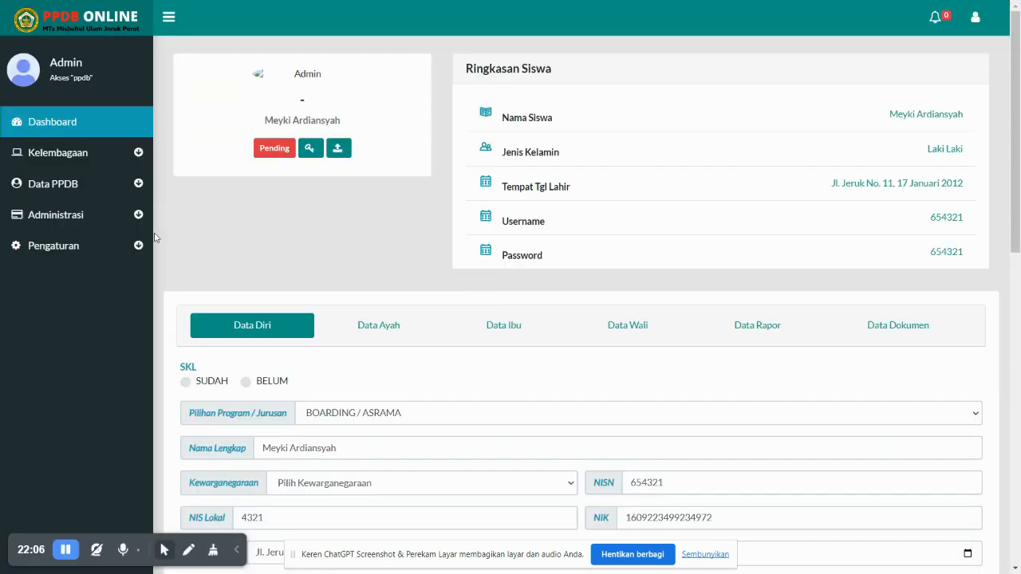
{"action": "scroll", "coordinate": [784, 328], "scroll_direction": "down", "scroll_amount": 4}
{"action": "scroll", "coordinate": [323, 251], "scroll_direction": "up", "scroll_amount": 3}
Open Semua pendaftar and try confirming the fifth applicant's Pending status with Konfirmasi!
{"action": "left_click", "coordinate": [58, 182]}
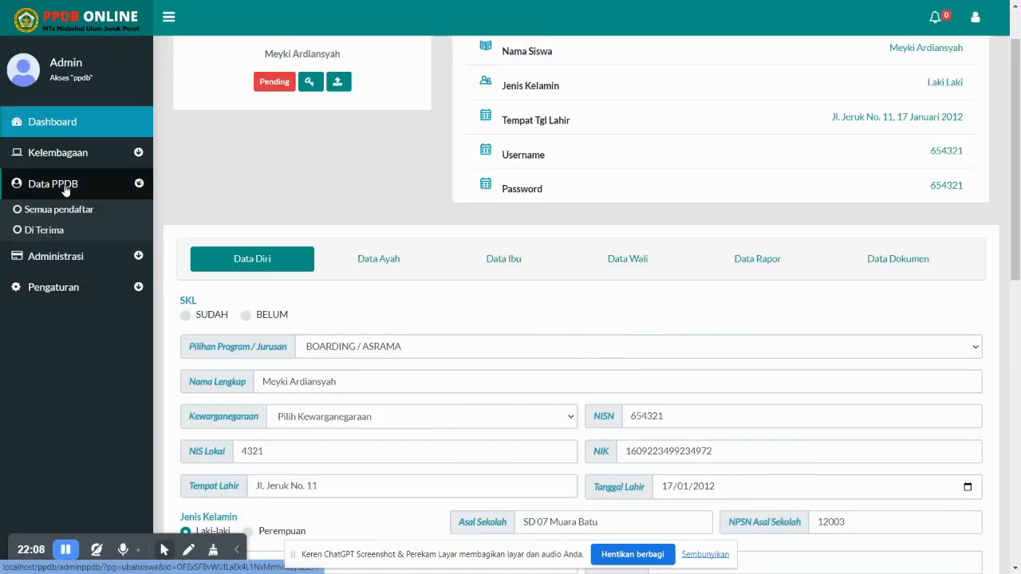
{"action": "left_click", "coordinate": [72, 205]}
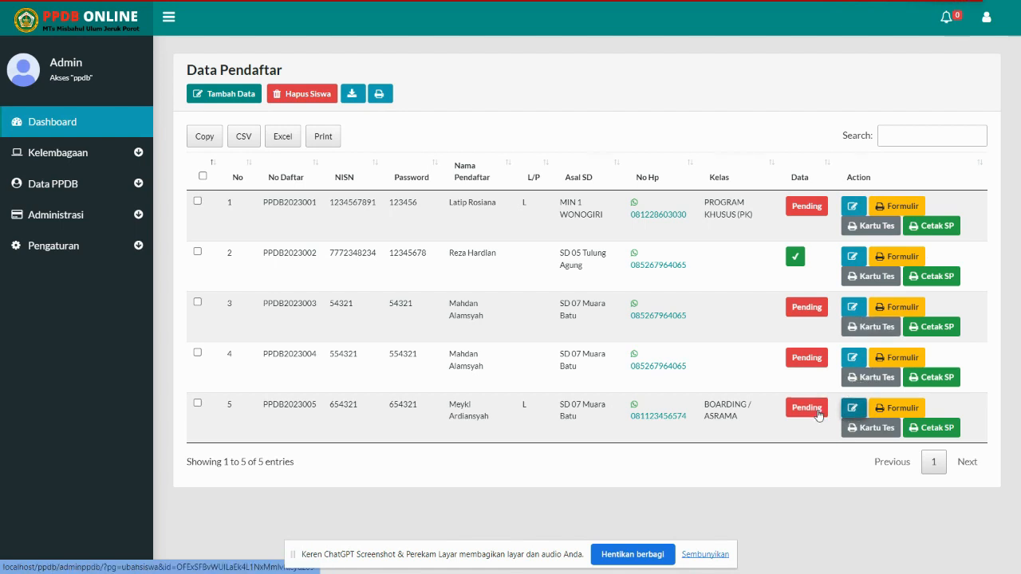
{"action": "left_click", "coordinate": [808, 408]}
{"action": "left_click", "coordinate": [519, 351]}
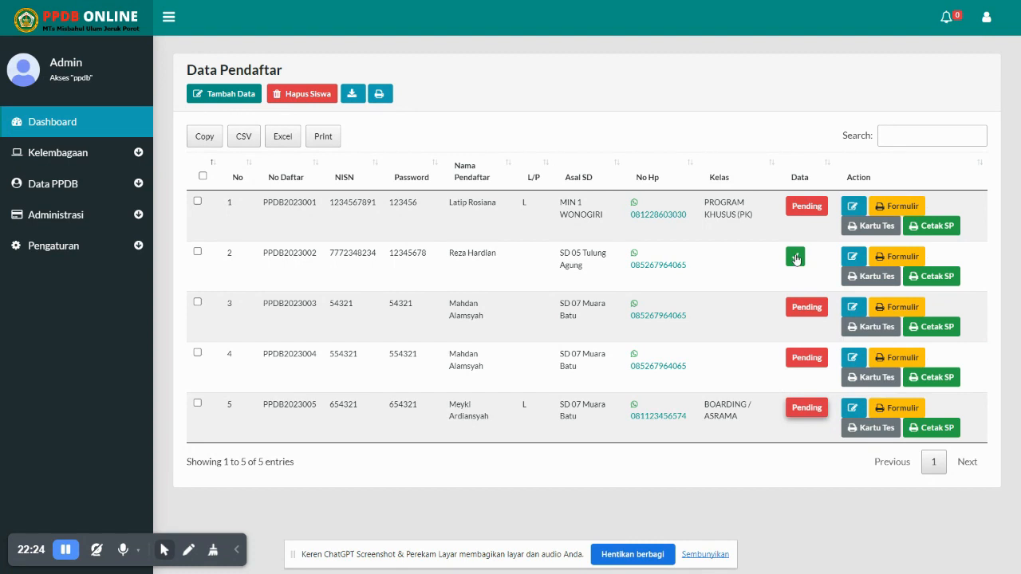
{"action": "left_click", "coordinate": [811, 408]}
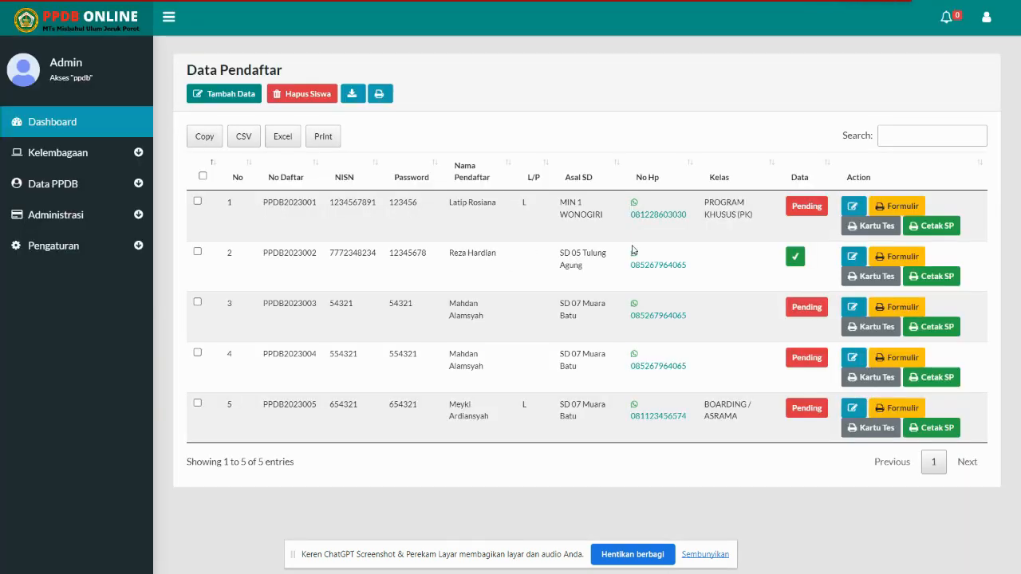
View the Di Terima list, then return to Semua pendaftar
{"action": "left_click", "coordinate": [72, 184]}
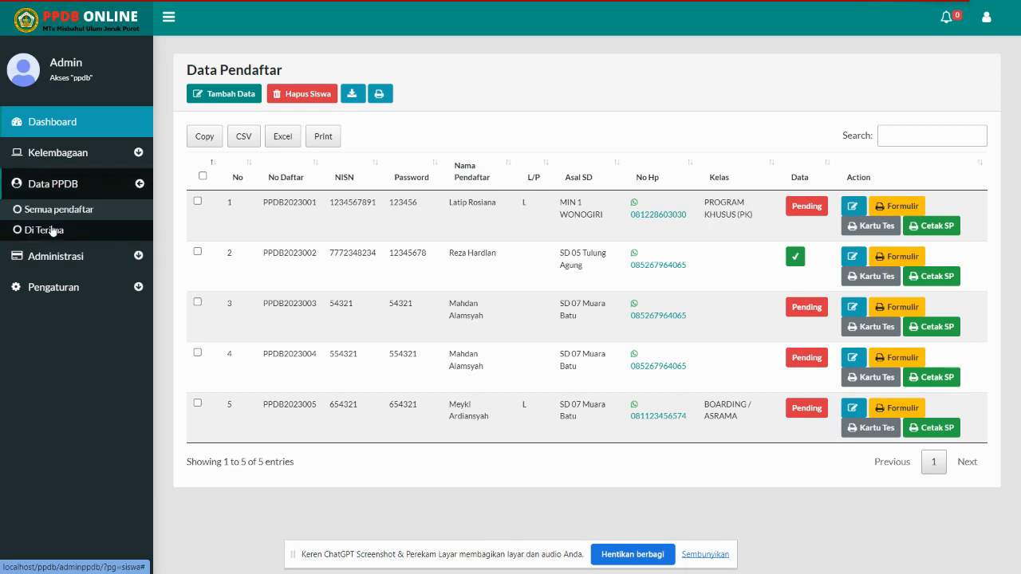
{"action": "left_click", "coordinate": [51, 232]}
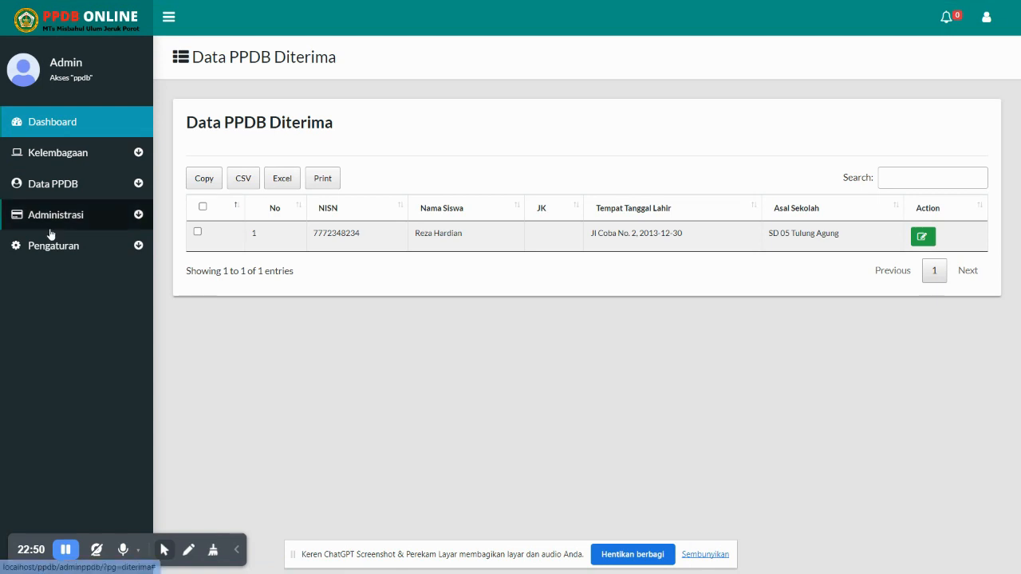
{"action": "left_click", "coordinate": [63, 178]}
{"action": "left_click", "coordinate": [78, 226]}
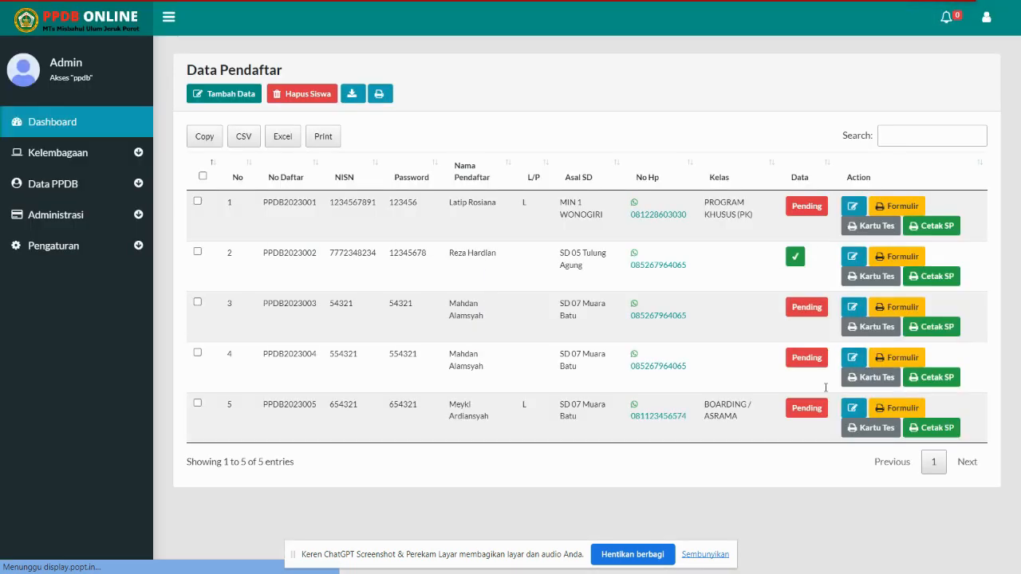
Confirm the fifth applicant's Pending status via Konfirmasi! and OK, then open Di Terima
{"action": "left_click", "coordinate": [798, 410]}
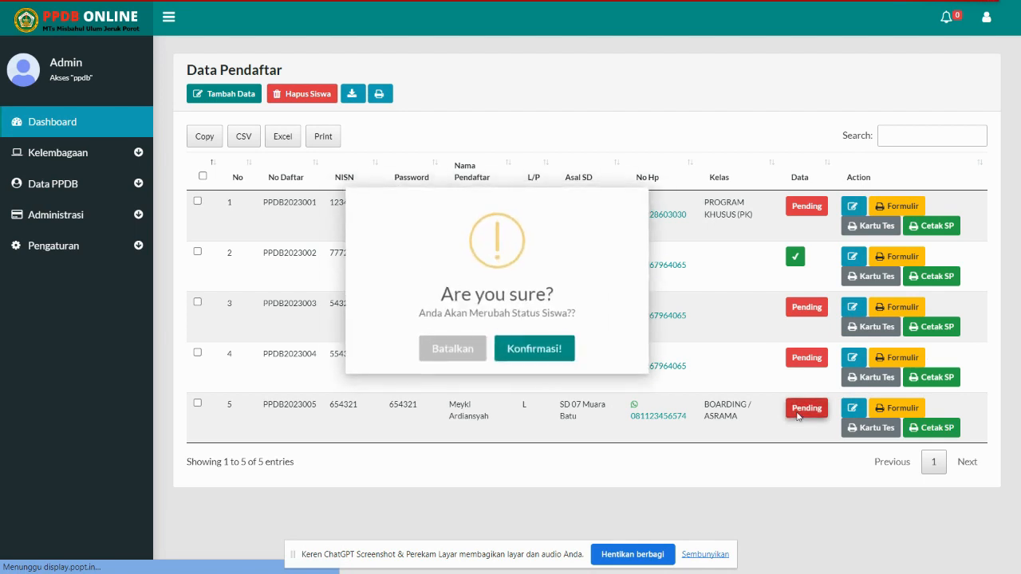
{"action": "left_click", "coordinate": [538, 353]}
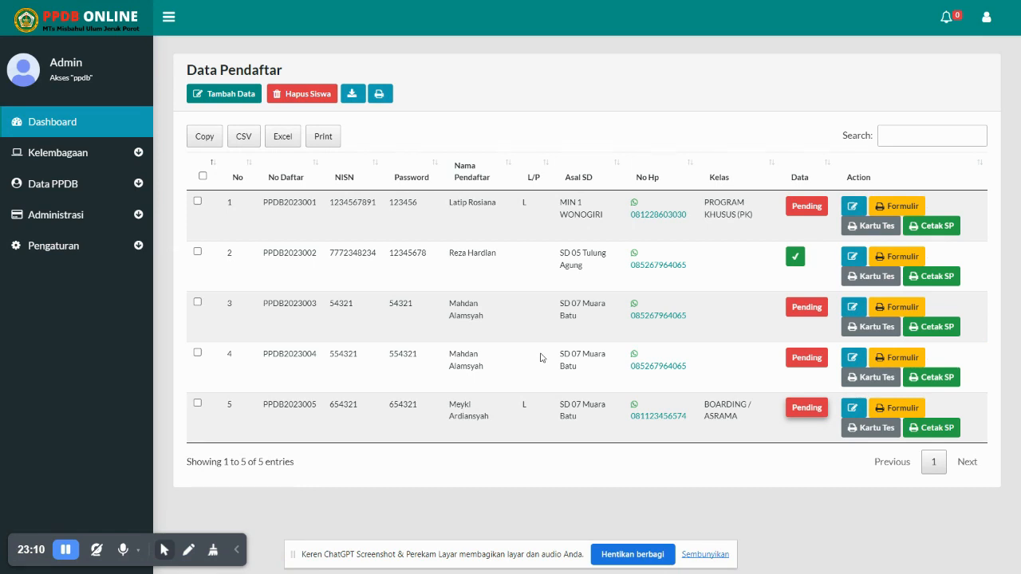
{"action": "key", "text": "F11"}
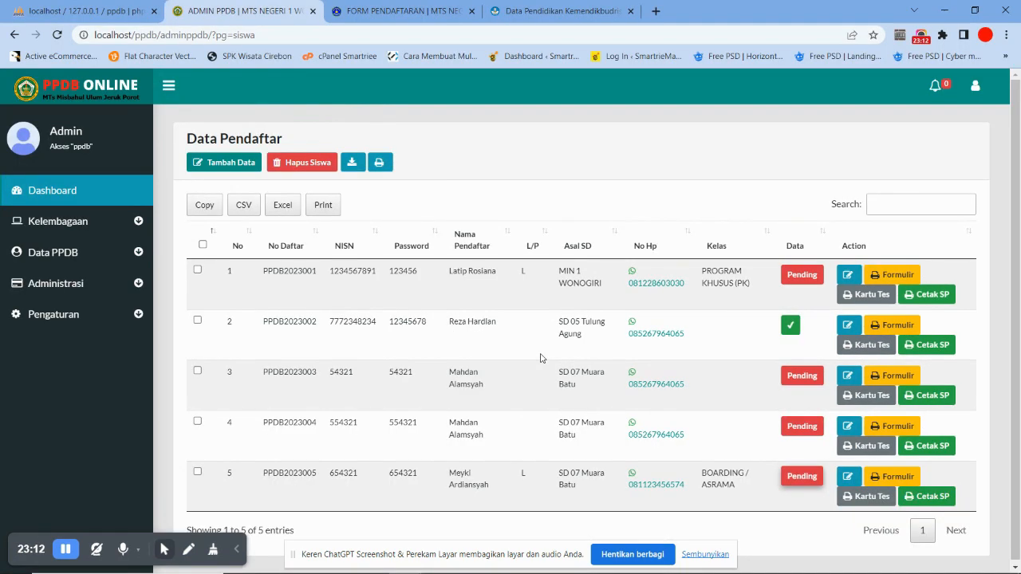
{"action": "left_click", "coordinate": [794, 471]}
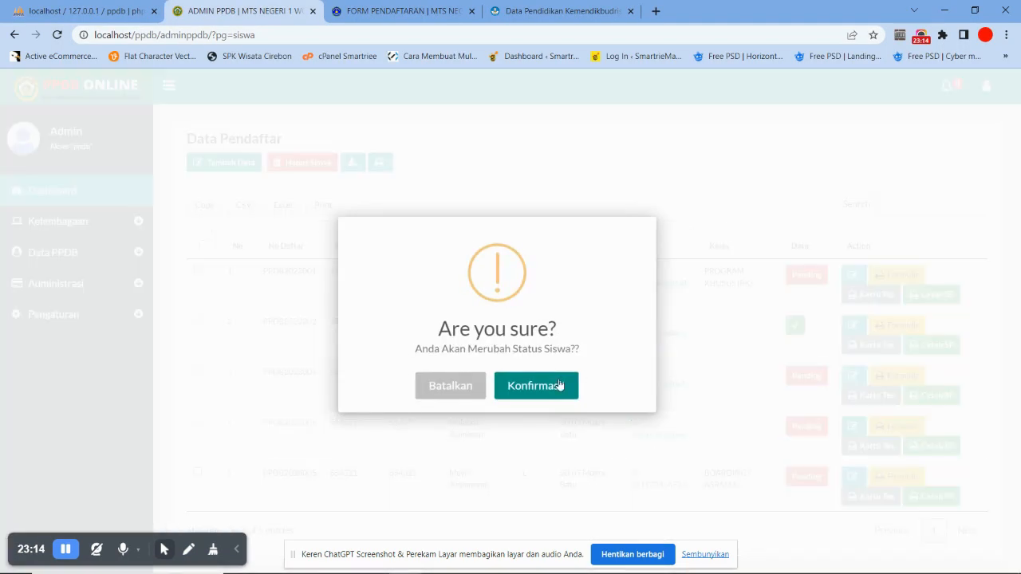
{"action": "left_click", "coordinate": [558, 385]}
{"action": "left_click", "coordinate": [497, 386]}
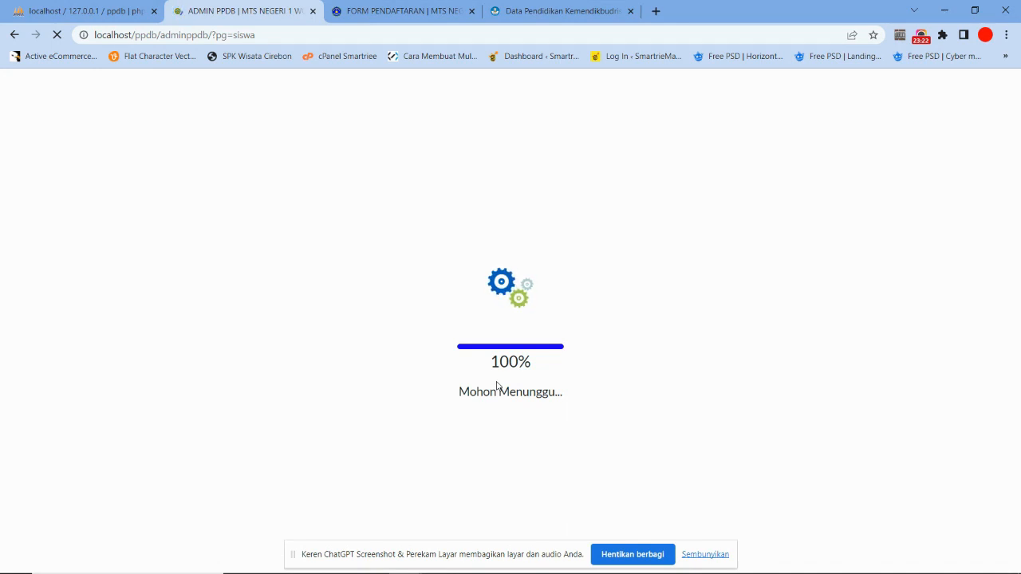
{"action": "key", "text": "F11"}
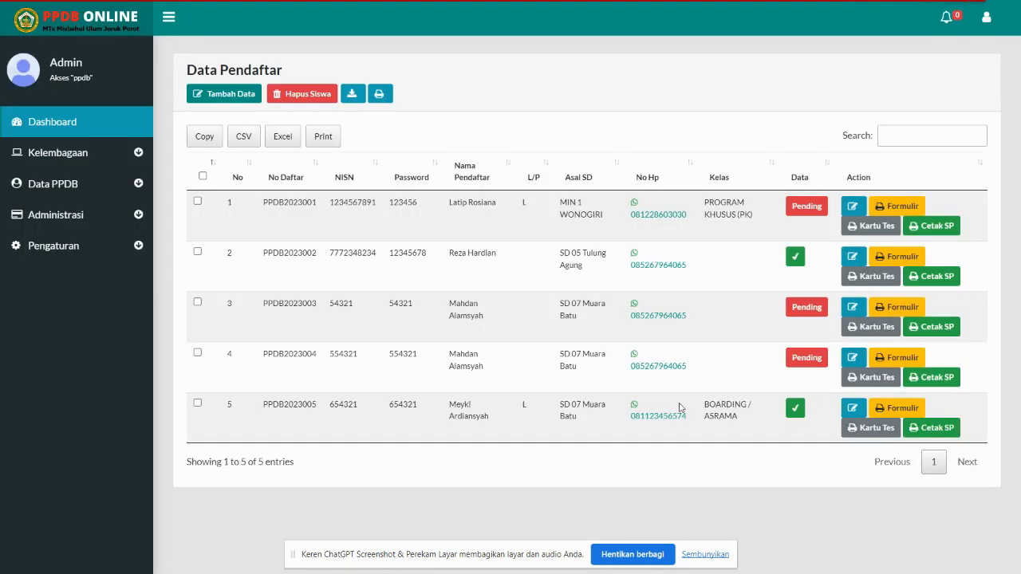
{"action": "left_click", "coordinate": [48, 183]}
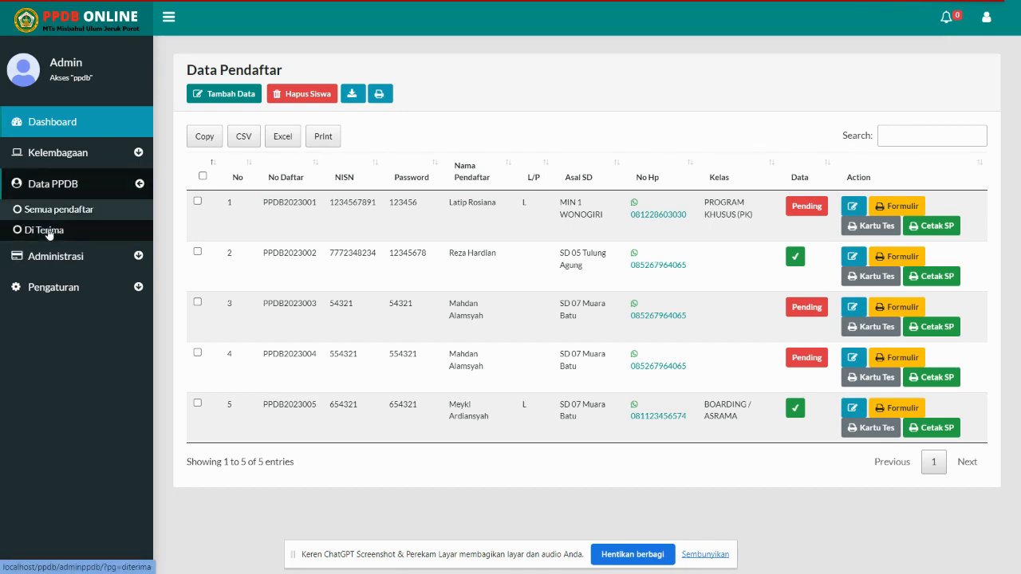
{"action": "left_click", "coordinate": [48, 231]}
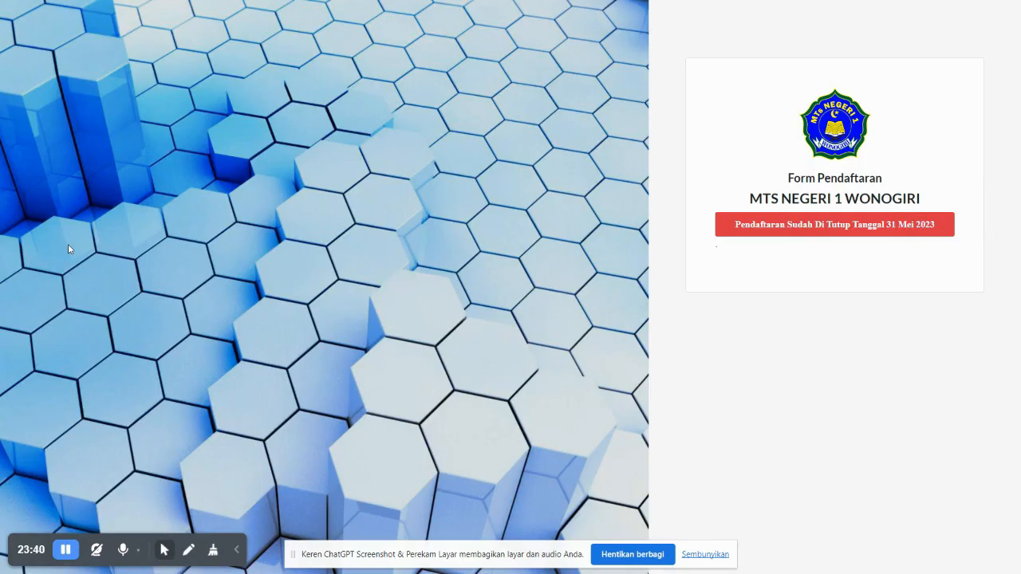
Return to the PPDB home page in full screen and open the student login page
{"action": "key", "text": "F11"}
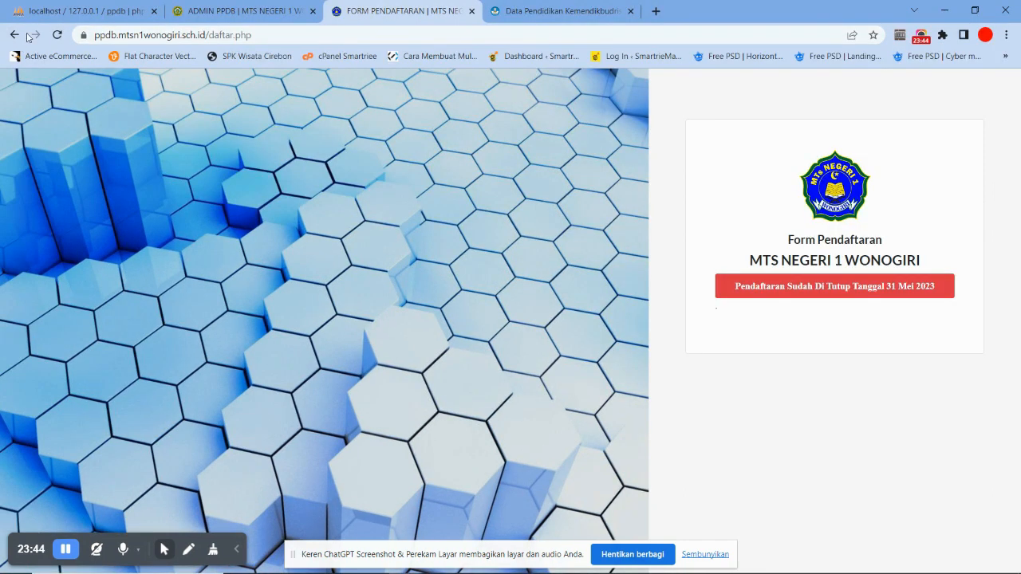
{"action": "left_click", "coordinate": [16, 35]}
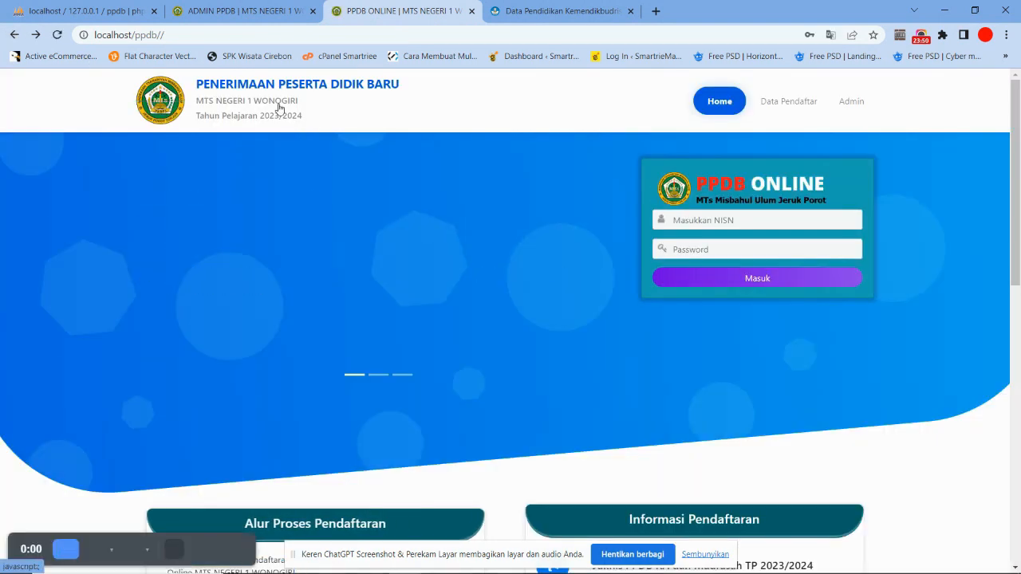
{"action": "key", "text": "F11"}
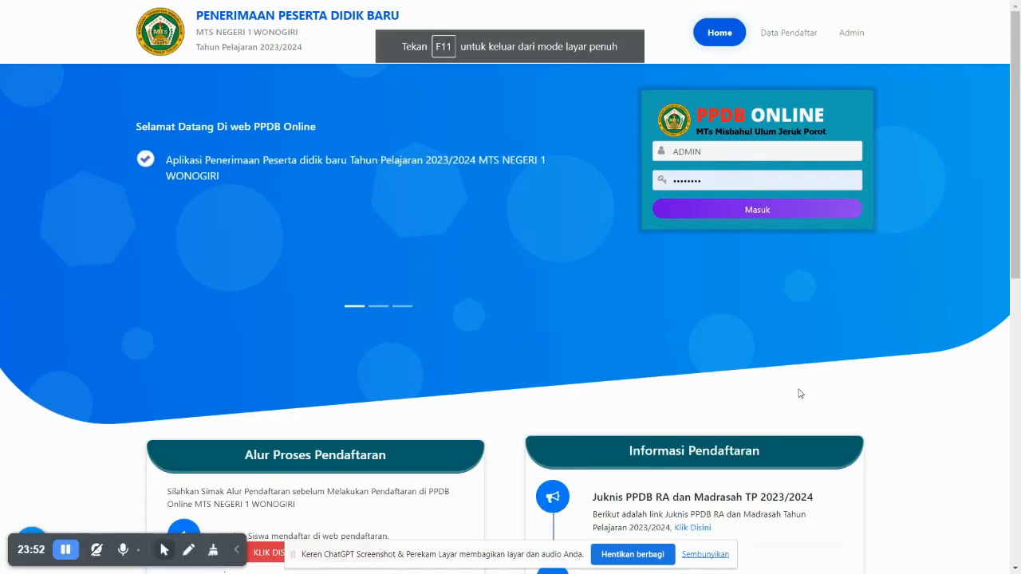
{"action": "scroll", "coordinate": [876, 367], "scroll_direction": "down", "scroll_amount": 2}
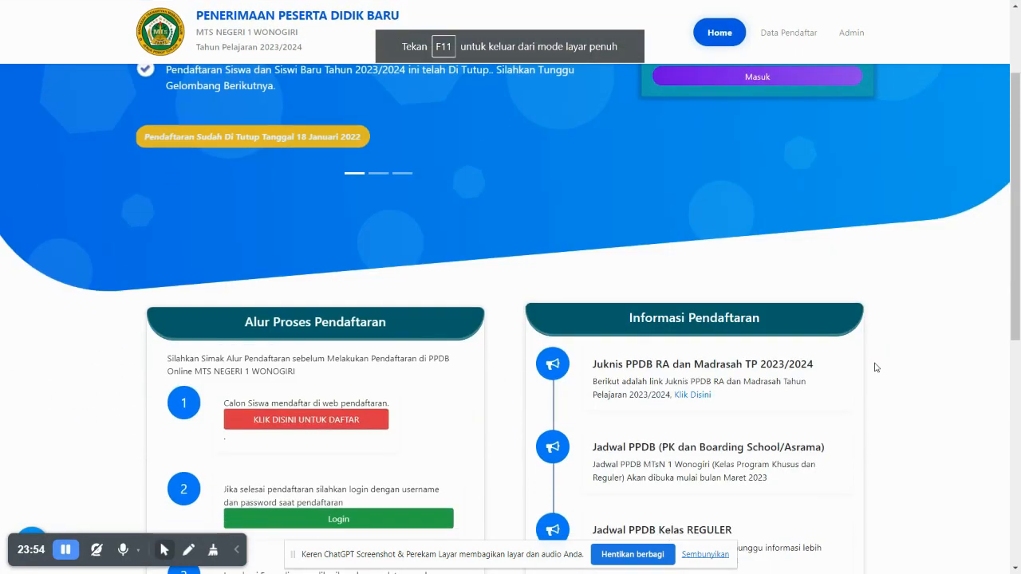
{"action": "scroll", "coordinate": [876, 367], "scroll_direction": "down", "scroll_amount": 2}
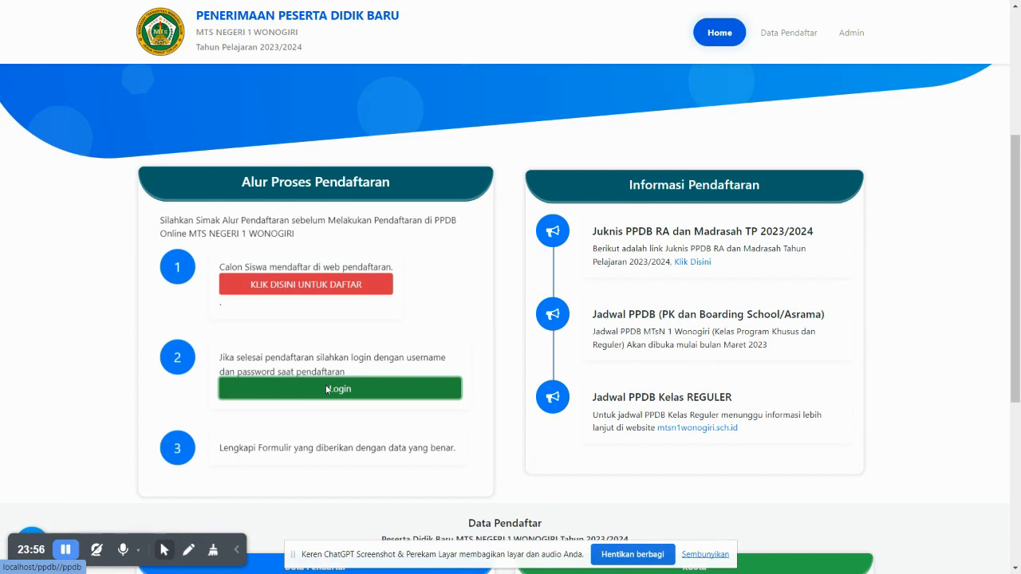
{"action": "left_click", "coordinate": [326, 389]}
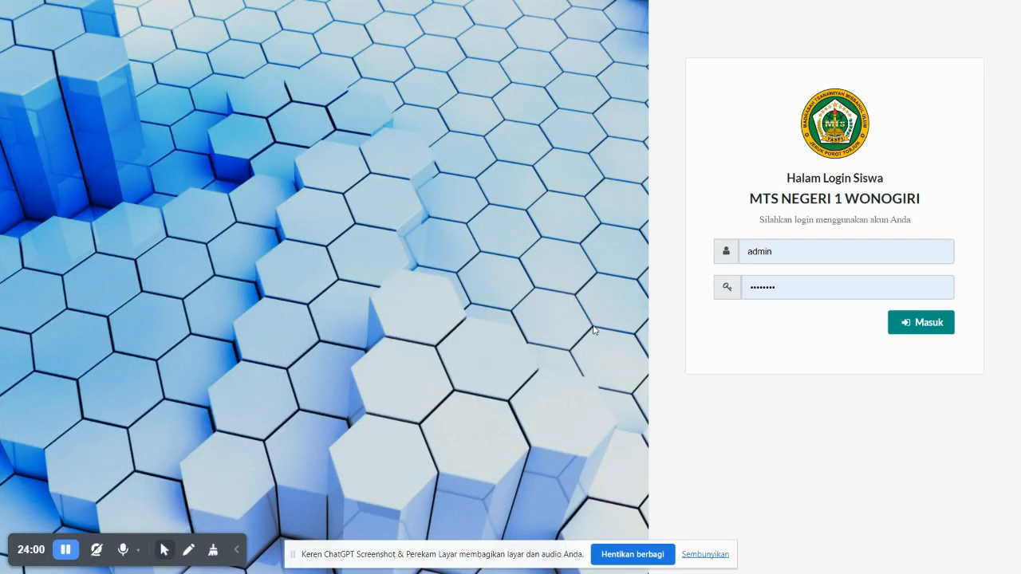
Sign in with the student's NISN and password and dismiss the success message
{"action": "left_click_drag", "start_coordinate": [789, 256], "coordinate": [697, 259]}
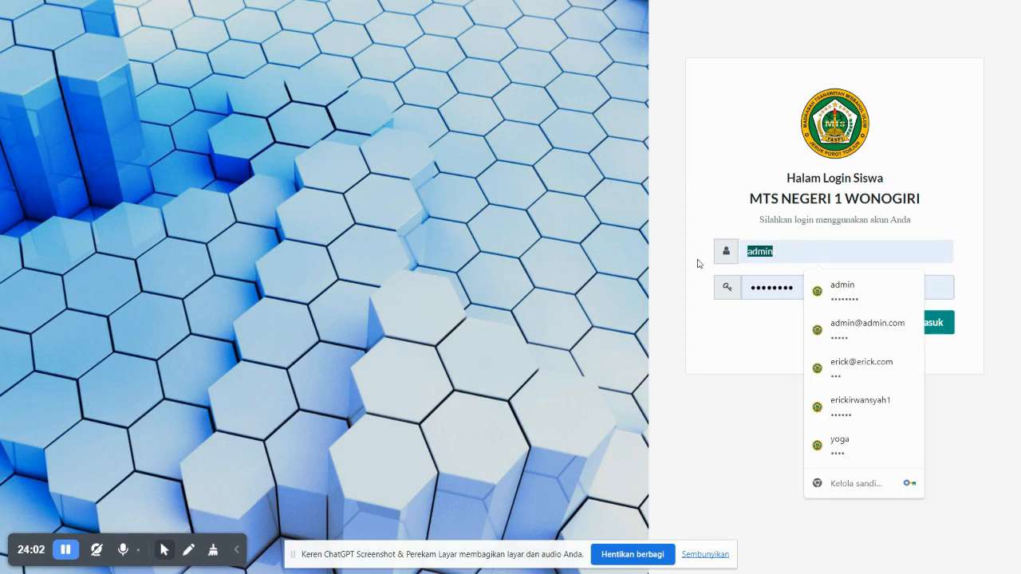
{"action": "type", "text": "654321"}
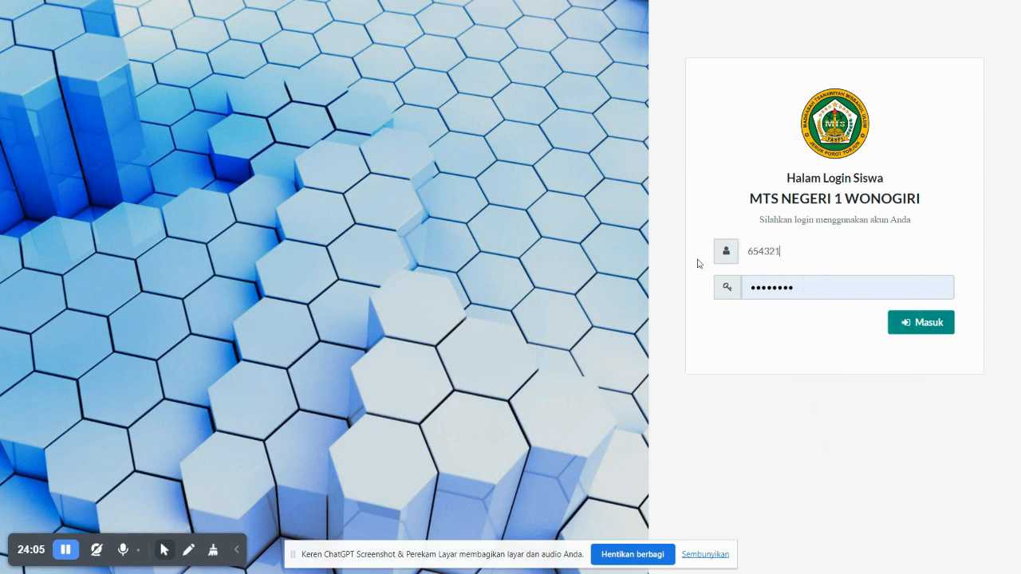
{"action": "key", "text": "ctrl+a"}
{"action": "double_click", "coordinate": [790, 293]}
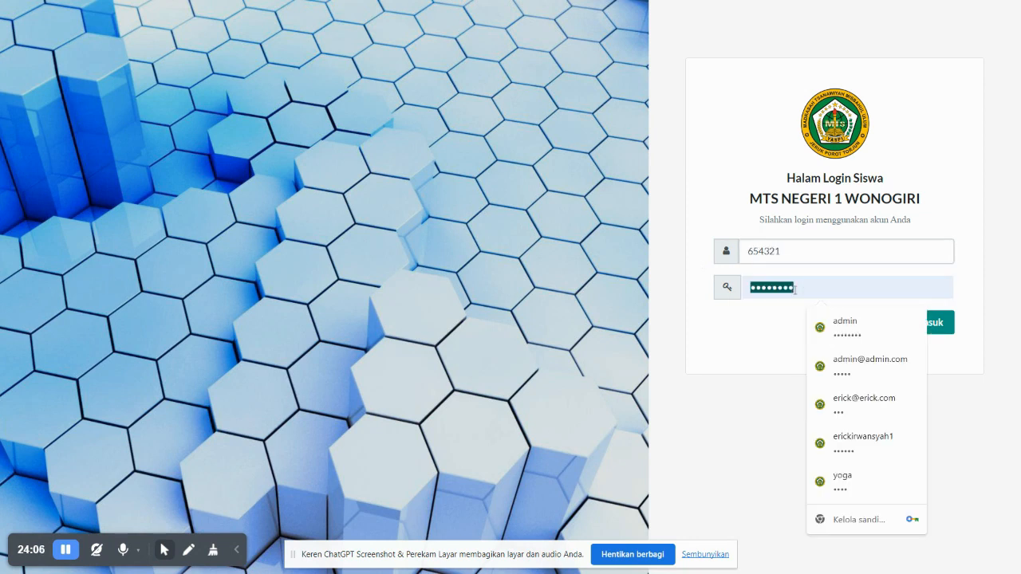
{"action": "type", "text": "654321"}
{"action": "left_click", "coordinate": [922, 327]}
{"action": "left_click", "coordinate": [504, 354]}
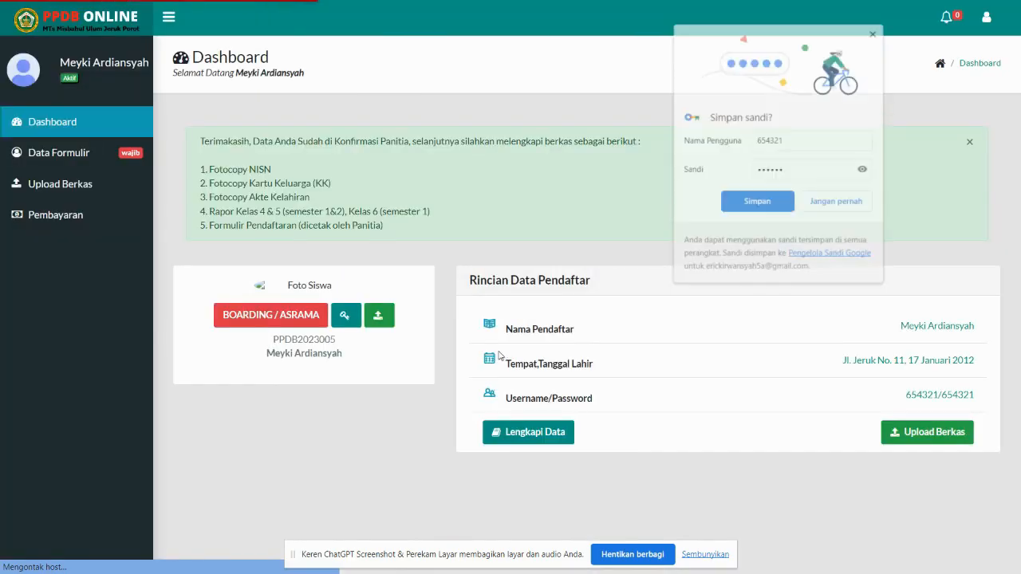
Dismiss the password prompts and open Pembayaran showing Rp 0 remaining, SUDAH LUNAS
{"action": "left_click", "coordinate": [627, 181]}
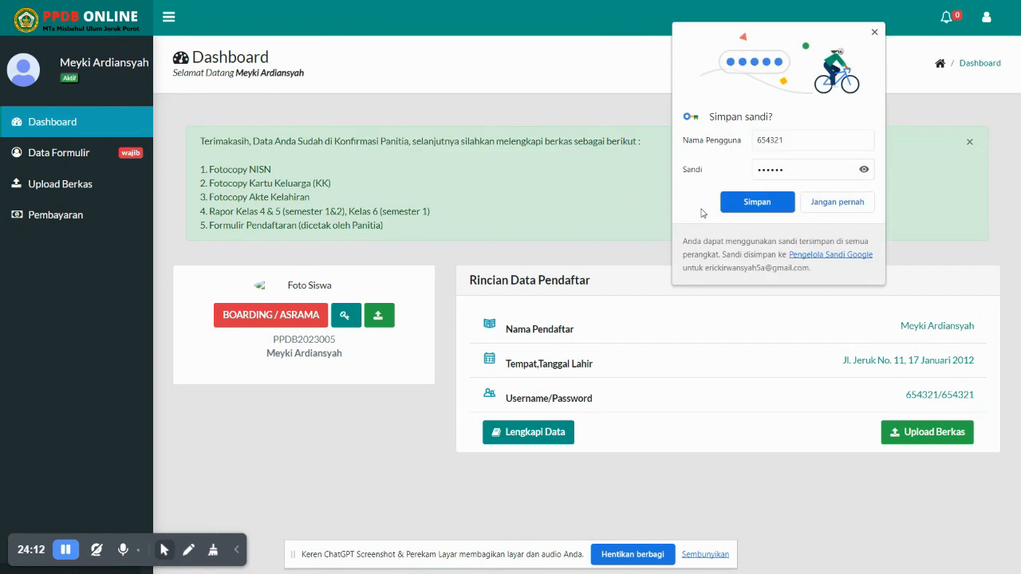
{"action": "left_click", "coordinate": [836, 208]}
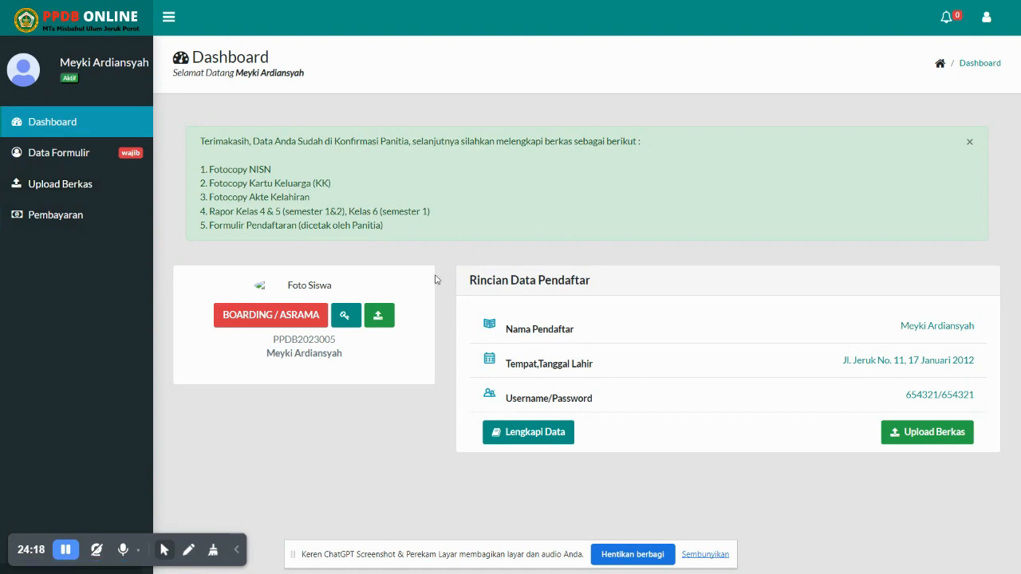
{"action": "left_click", "coordinate": [94, 154]}
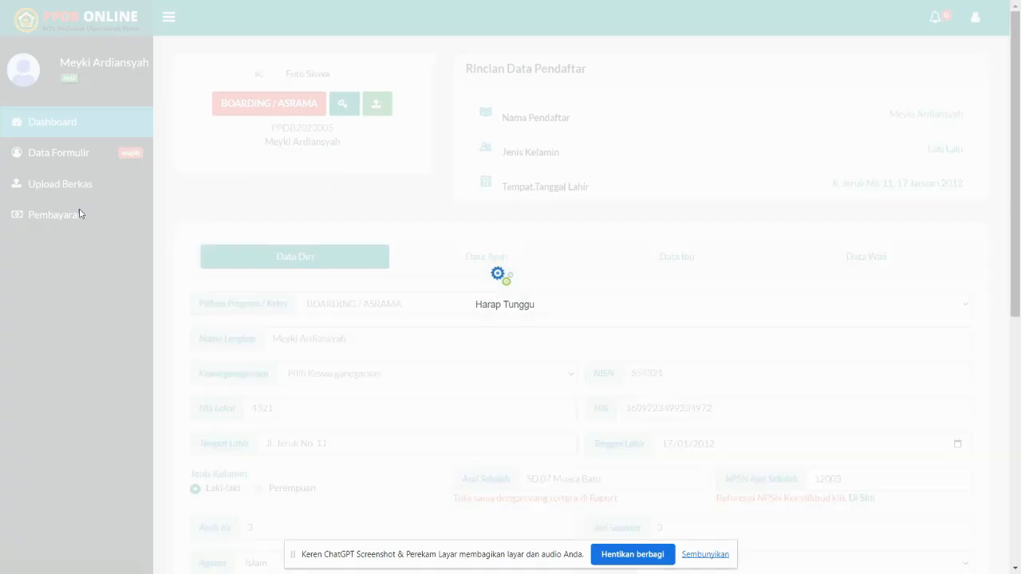
{"action": "left_click", "coordinate": [77, 217]}
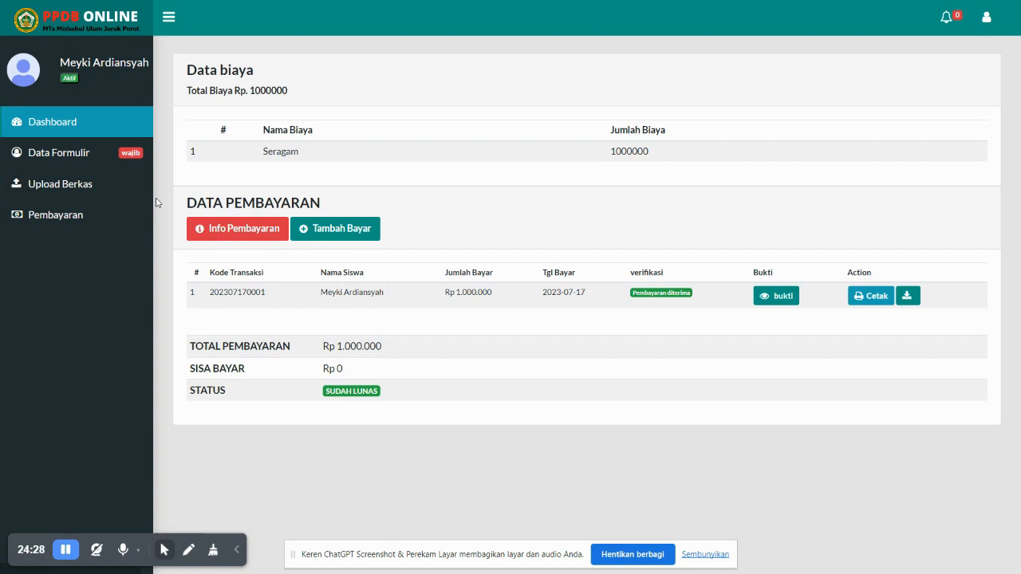
Back on Data Formulir, open and close the photo upload dialog, then show the admin Diterima list
{"action": "left_click", "coordinate": [76, 157]}
{"action": "scroll", "coordinate": [288, 214], "scroll_direction": "down", "scroll_amount": 2}
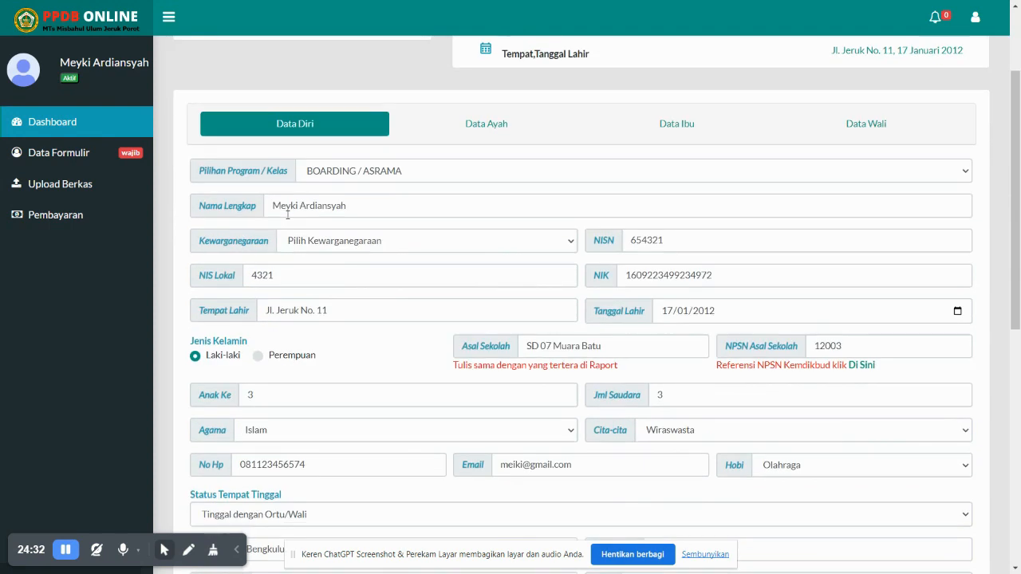
{"action": "scroll", "coordinate": [287, 215], "scroll_direction": "up", "scroll_amount": 2}
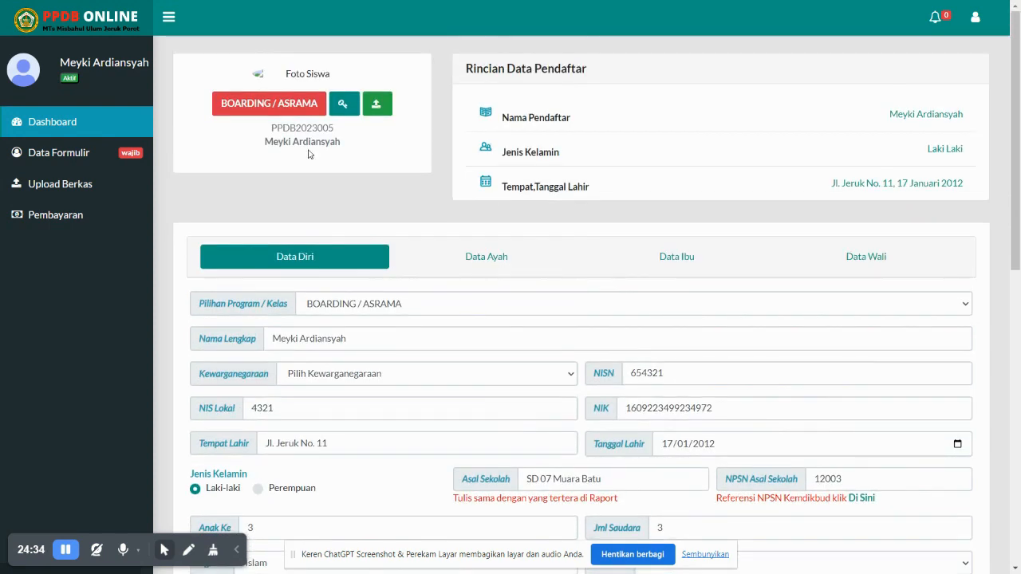
{"action": "left_click", "coordinate": [377, 104]}
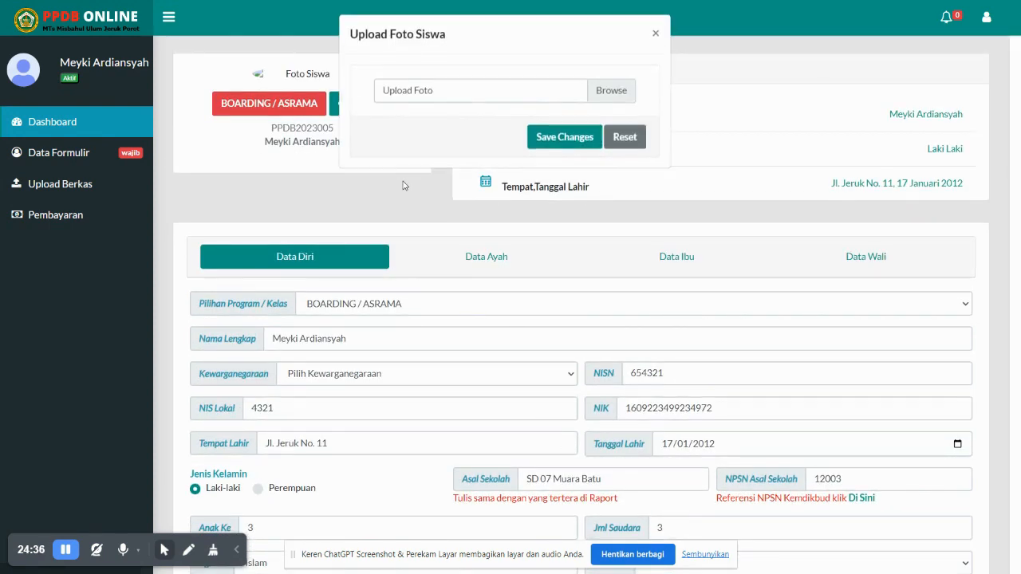
{"action": "left_click", "coordinate": [655, 37]}
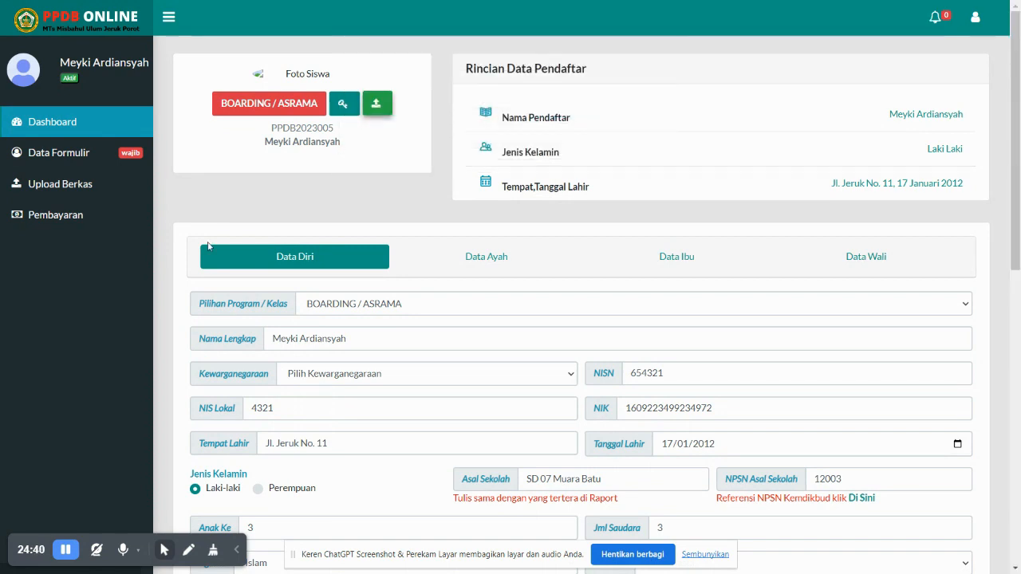
{"action": "key", "text": "ctrl+Tab"}
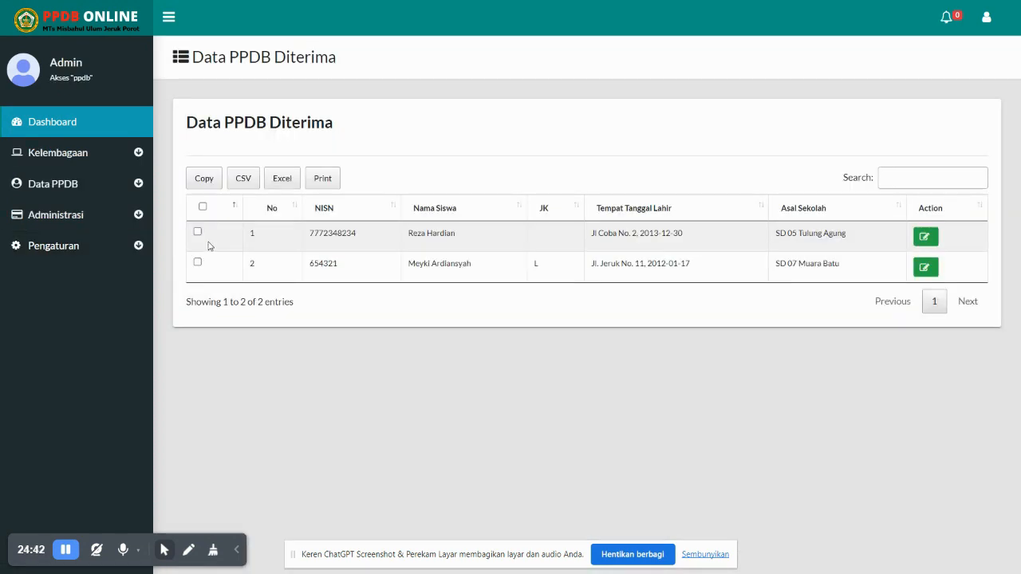
Log the student out from their dashboard, returning to the PPDB home page showing registration closed 18 Januari 2022
{"action": "left_click", "coordinate": [97, 157]}
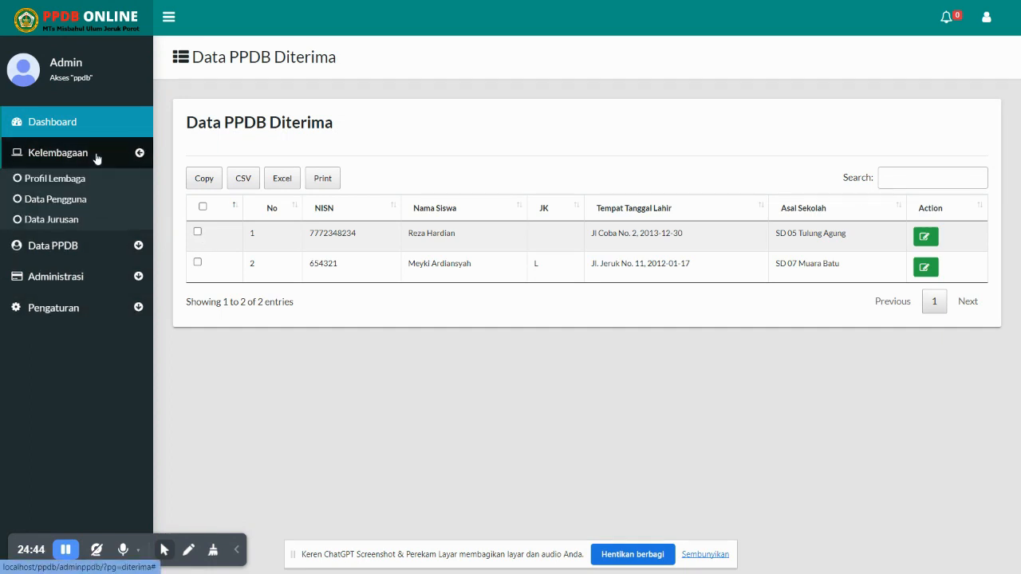
{"action": "left_click", "coordinate": [98, 164]}
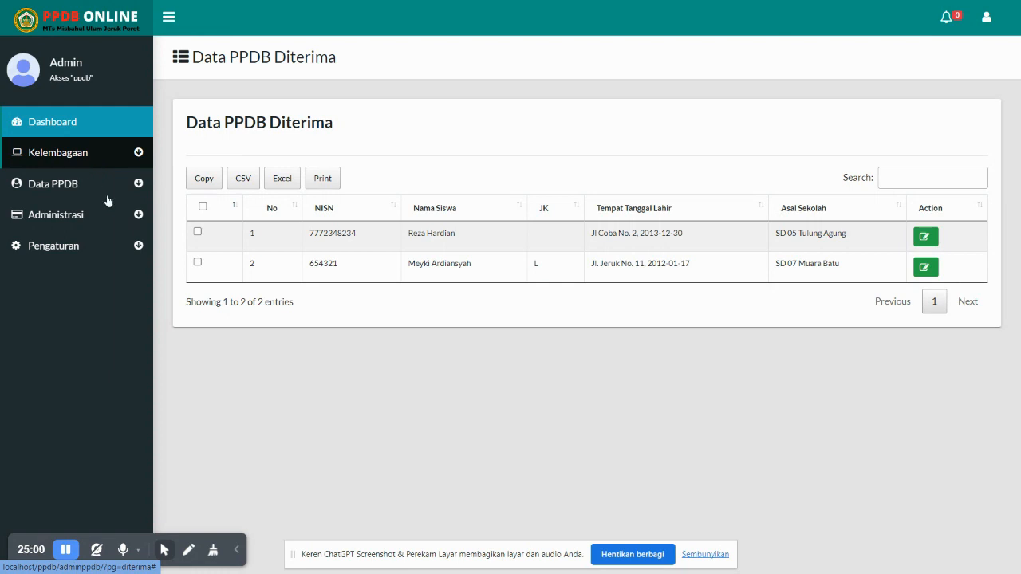
{"action": "key", "text": "ctrl+Tab"}
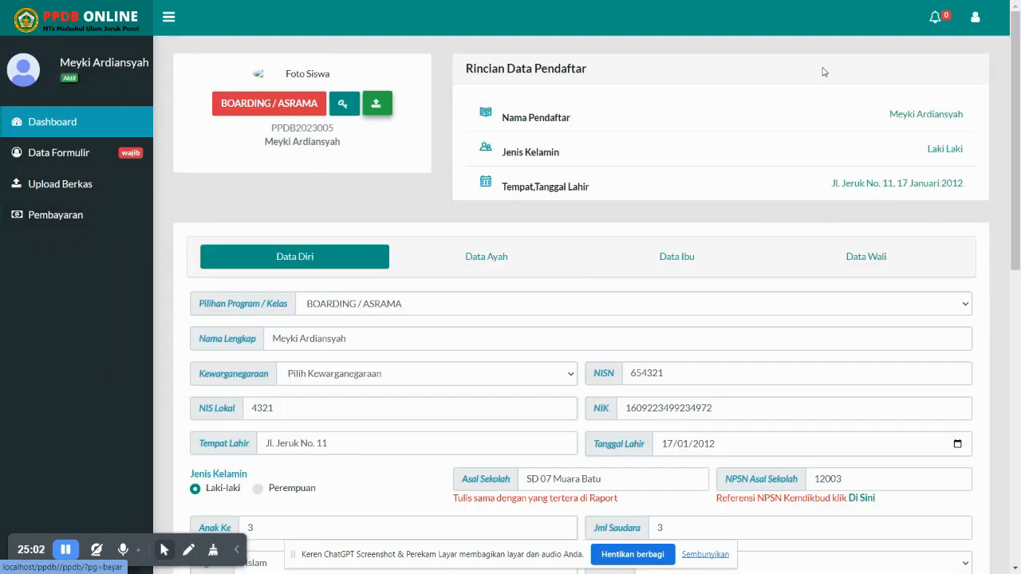
{"action": "left_click", "coordinate": [975, 16]}
{"action": "left_click", "coordinate": [928, 71]}
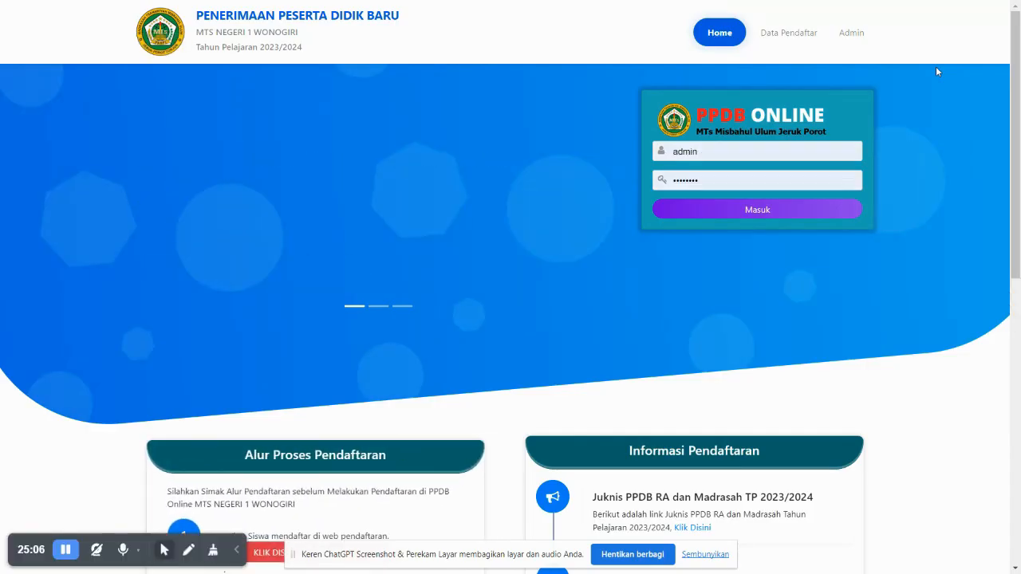
{"action": "scroll", "coordinate": [933, 333], "scroll_direction": "down", "scroll_amount": 7}
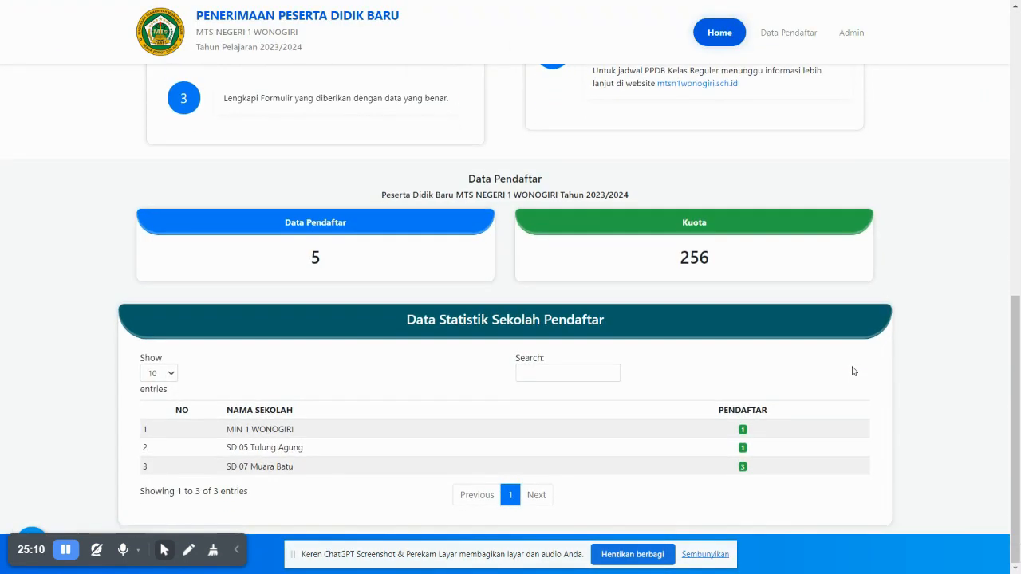
{"action": "scroll", "coordinate": [852, 372], "scroll_direction": "up", "scroll_amount": 7}
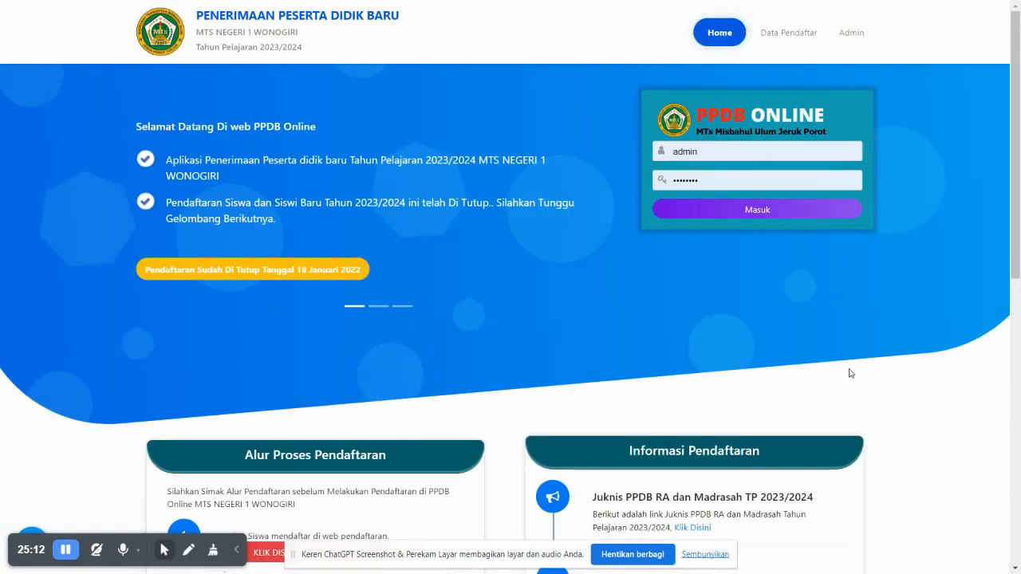